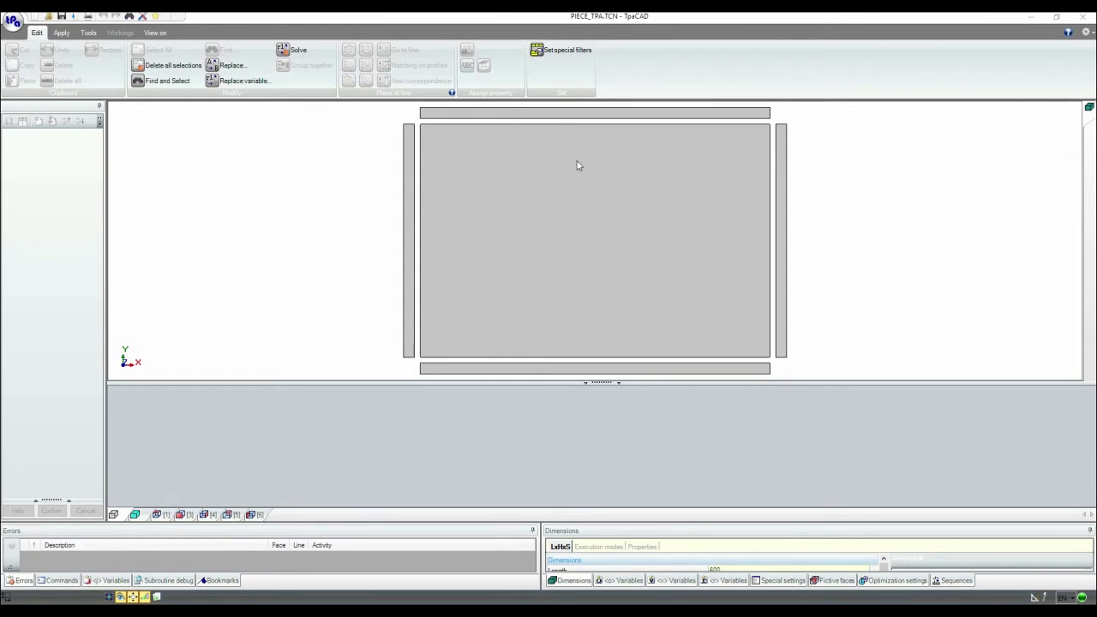
# Step: Show the panel in 3D view, rotate it to inspect it, and return to the box view
pyautogui.rightClick(516, 227)
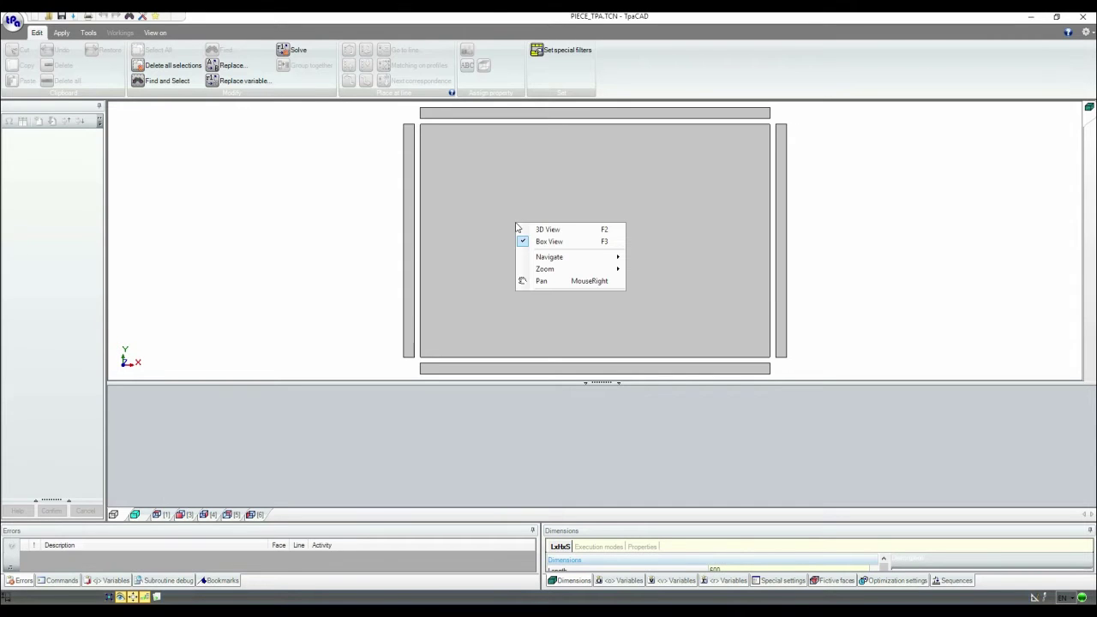
pyautogui.click(540, 226)
pyautogui.moveTo(612, 216); pyautogui.dragTo(462, 252)
pyautogui.rightClick(519, 254)
pyautogui.click(553, 272)
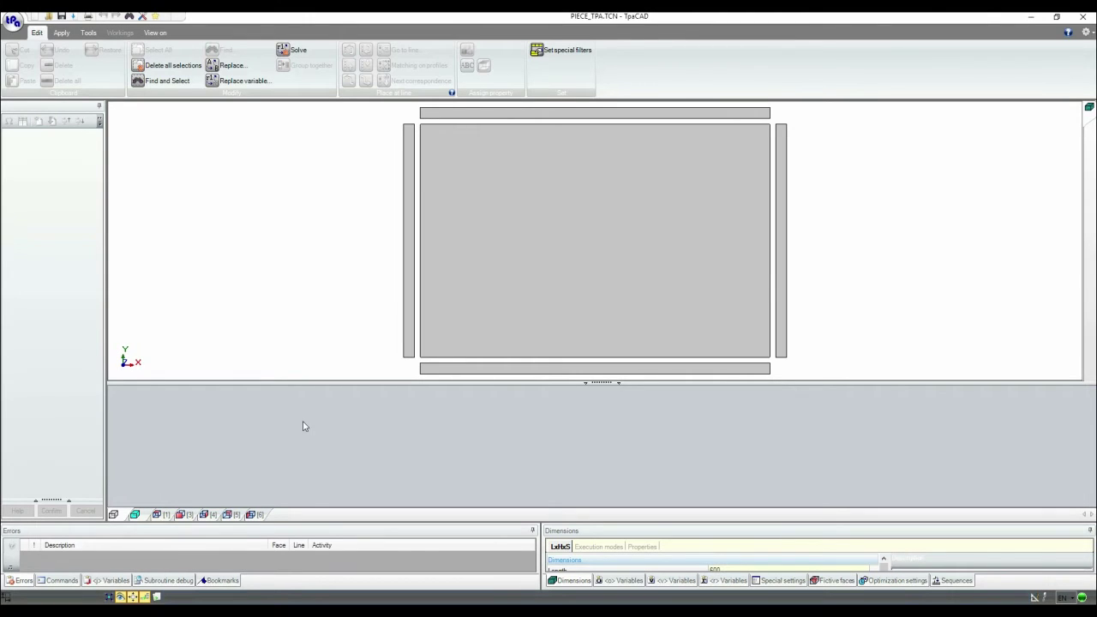
# Step: Enlarge the lower data area to review the piece's dimensions, and display the list of r variables
pyautogui.moveTo(287, 522); pyautogui.dragTo(289, 464)
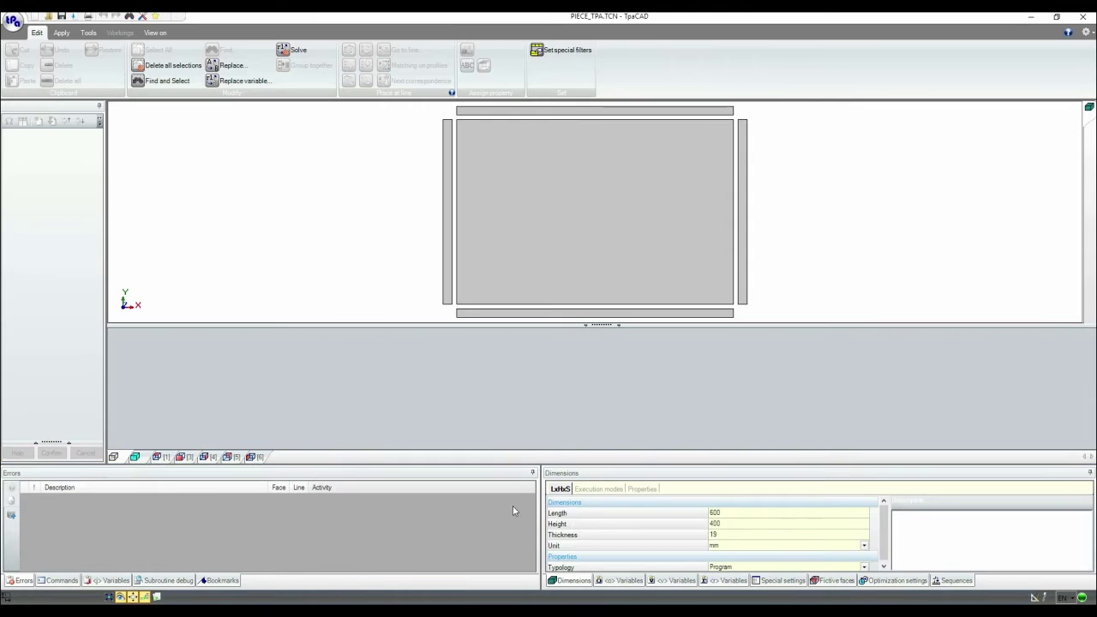
pyautogui.click(727, 513)
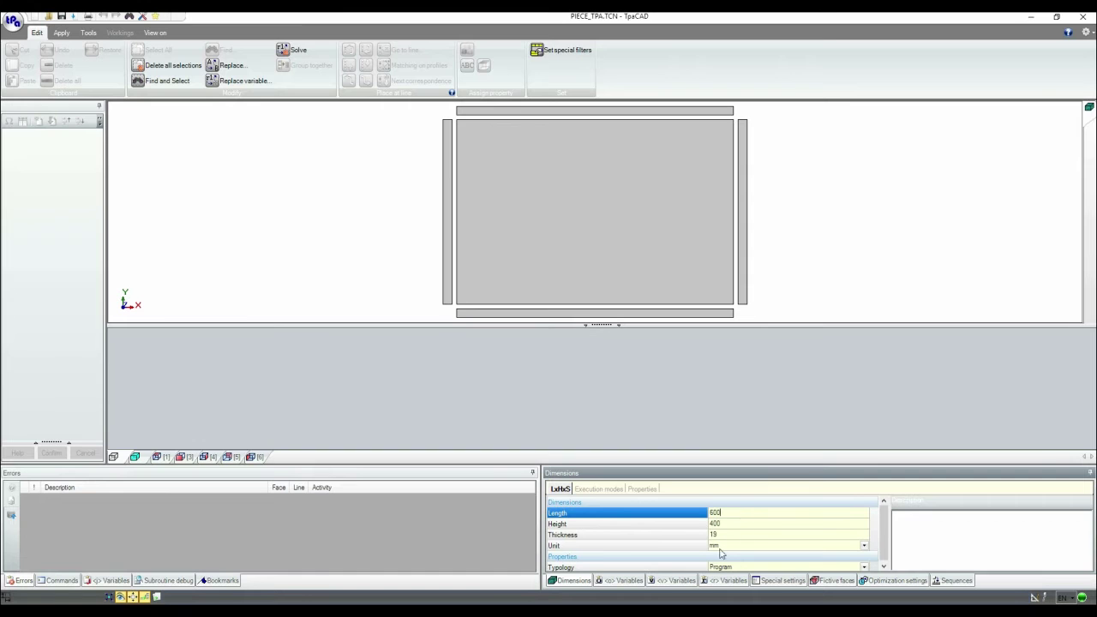
pyautogui.click(729, 581)
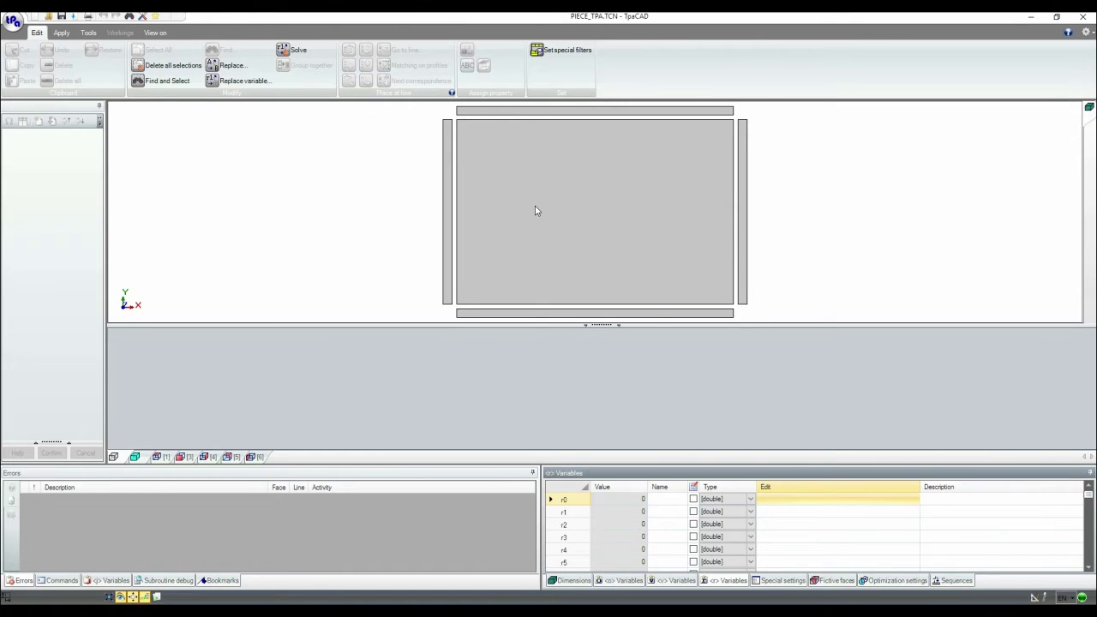
# Step: On face 1, insert a mill setup positioned at X 0, Y 0 and Z -s
pyautogui.doubleClick(526, 231)
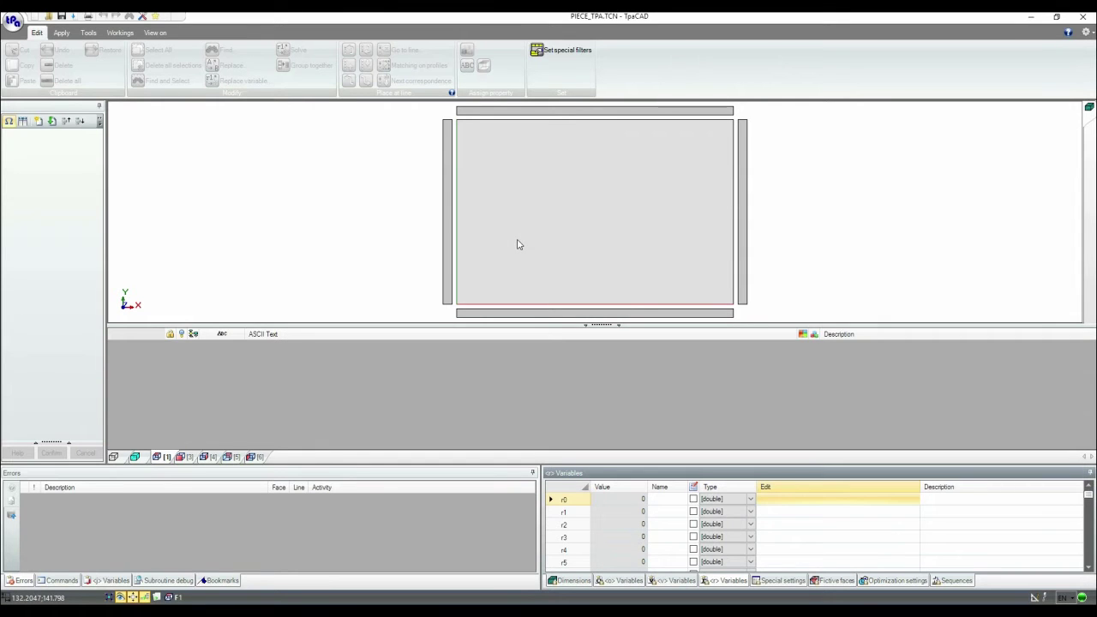
pyautogui.click(120, 32)
pyautogui.click(52, 73)
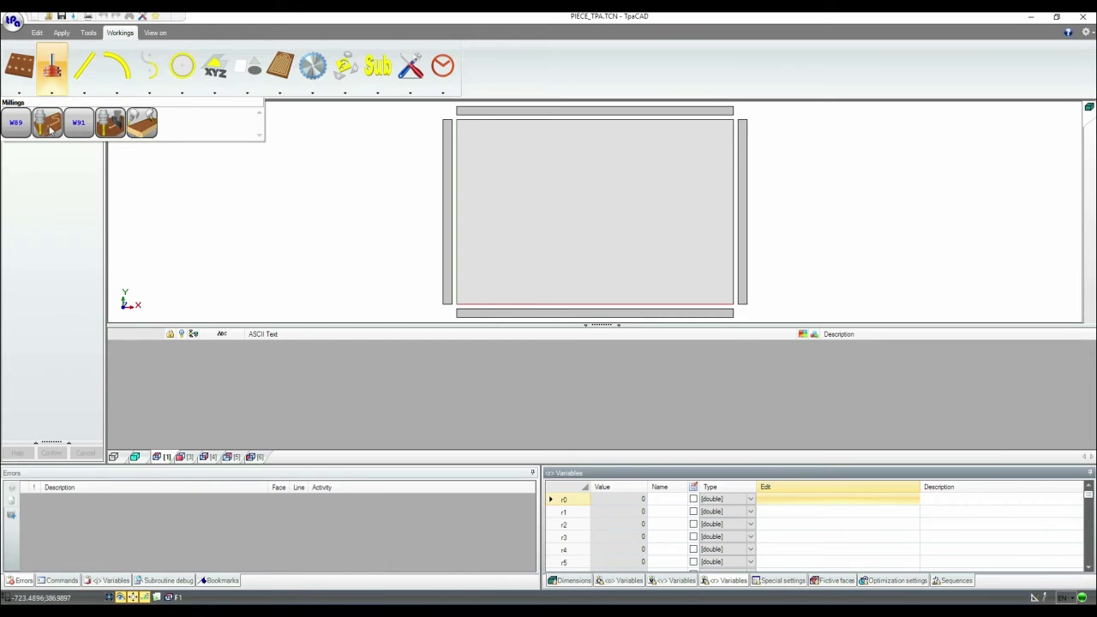
pyautogui.click(17, 123)
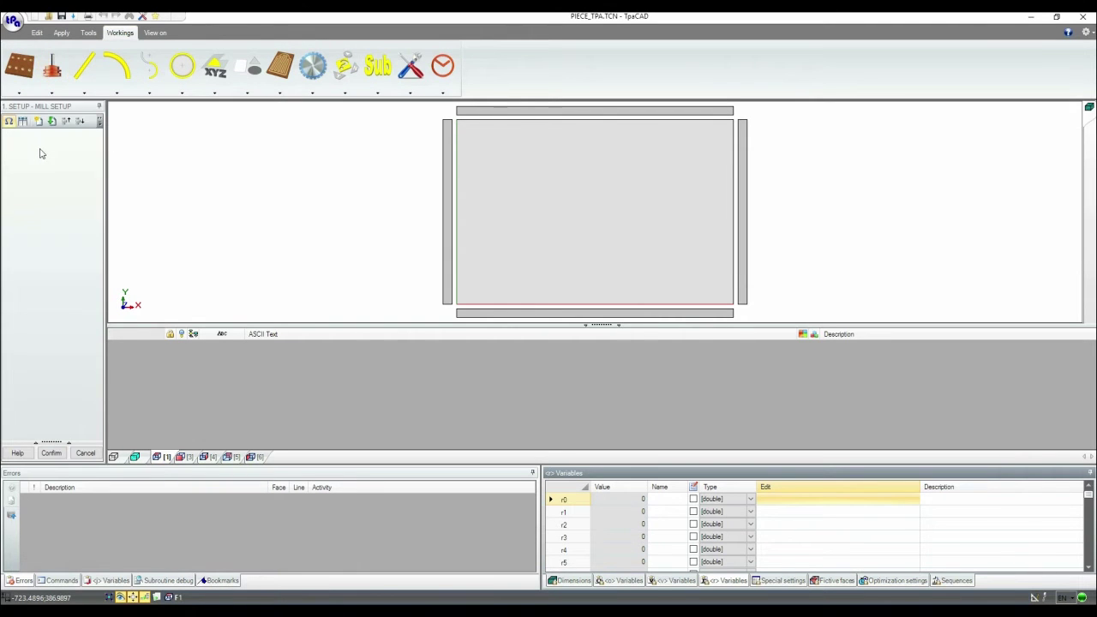
pyautogui.moveTo(104, 182); pyautogui.dragTo(236, 182)
pyautogui.click(173, 178)
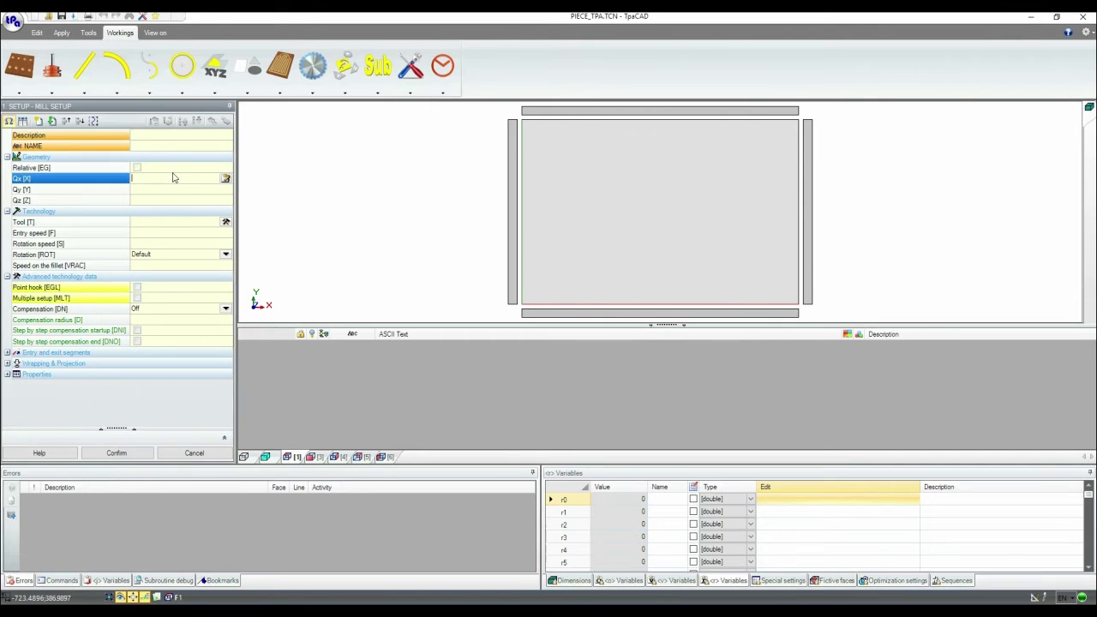
pyautogui.write('0')
pyautogui.press('Return')
pyautogui.write('0')
pyautogui.press('Return')
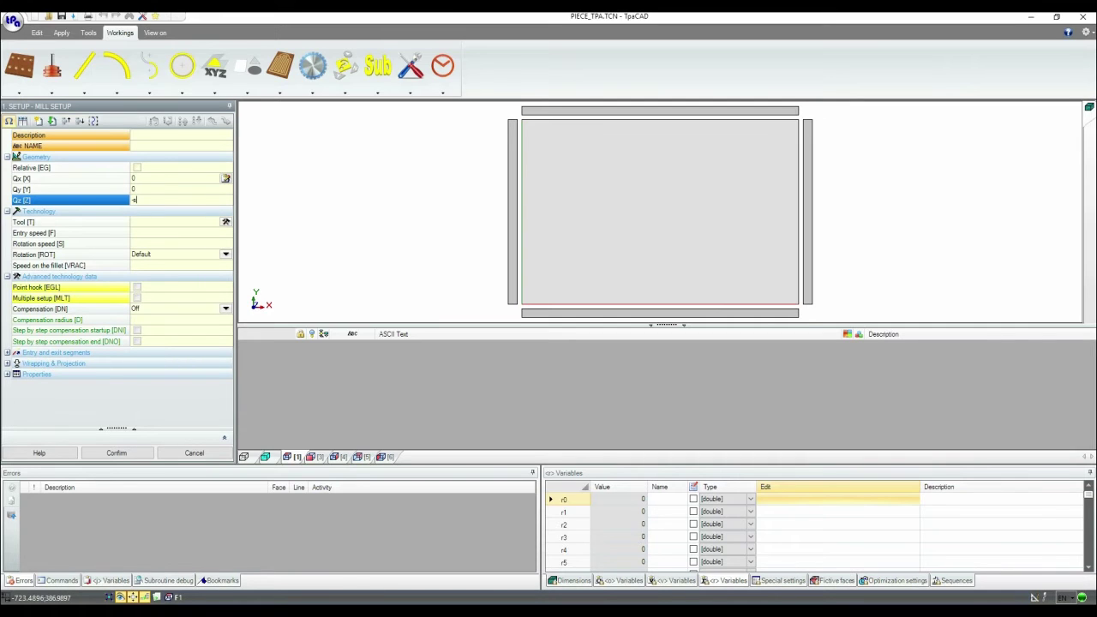
pyautogui.write('-5')
# Step: Assign cutter 1301, Sgrossatore Ø16, as the tool of the mill setup
pyautogui.click(225, 222)
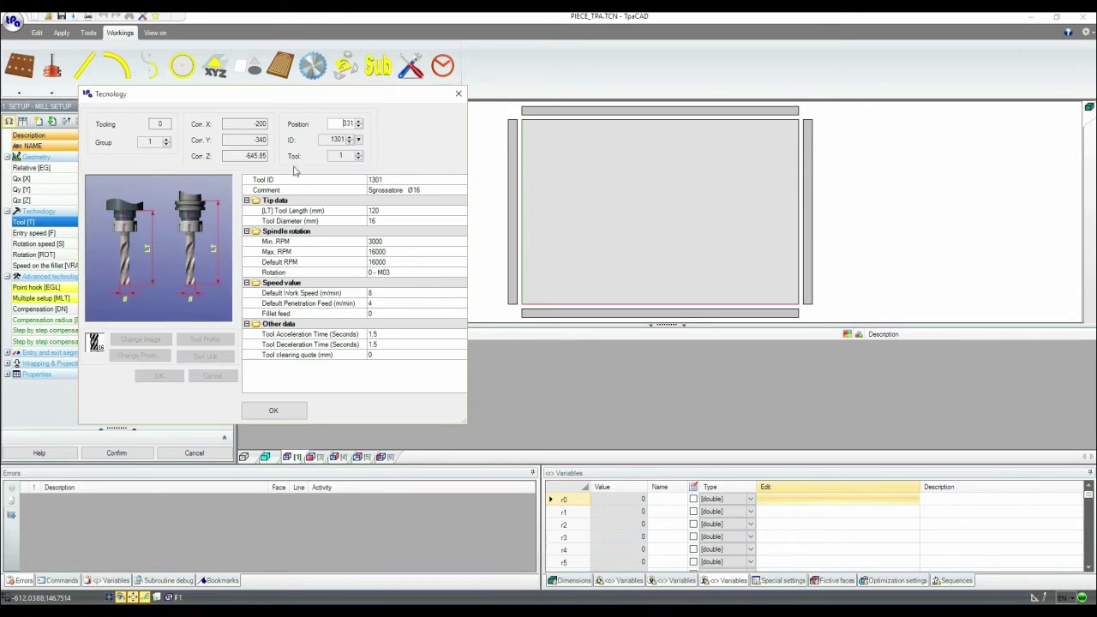
pyautogui.click(359, 140)
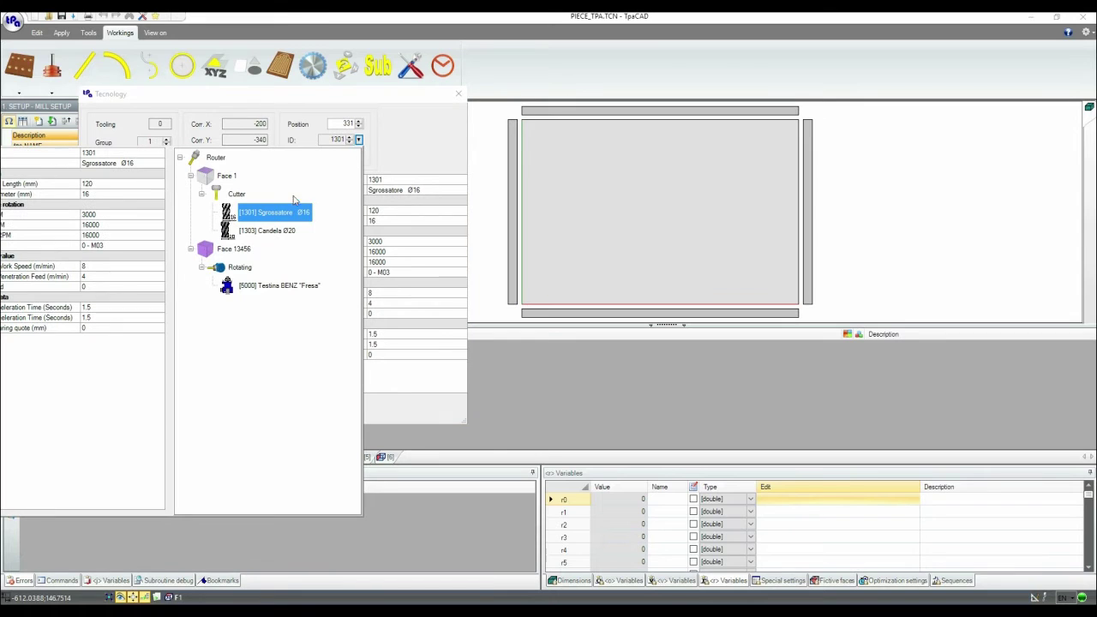
pyautogui.click(283, 214)
pyautogui.click(275, 411)
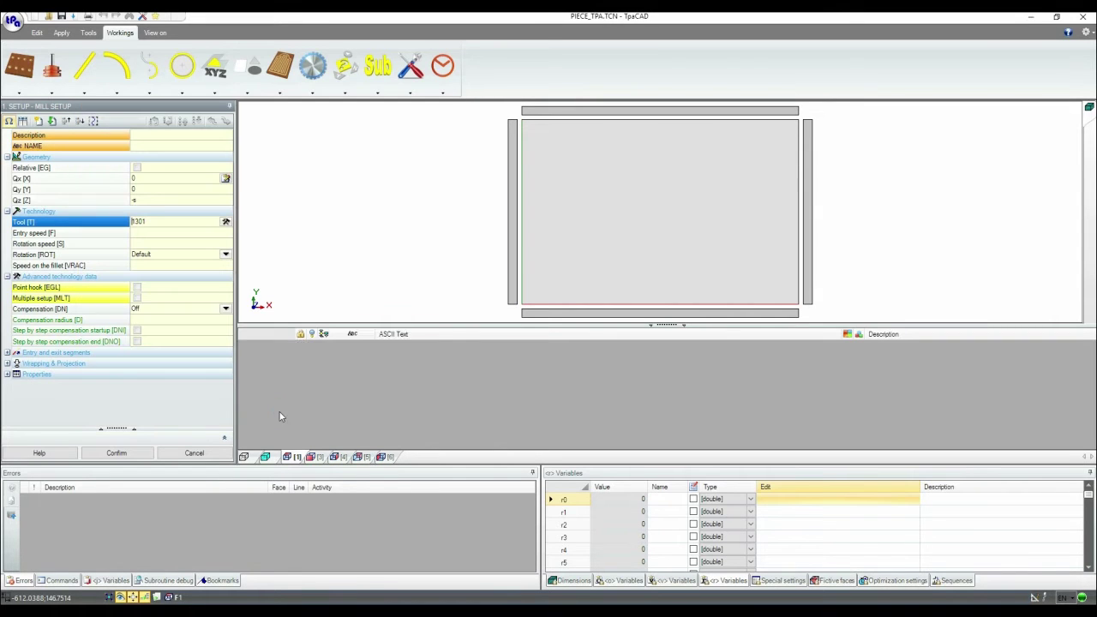
# Step: Check the mill setup's tool position in 3D view and switch back to the box view
pyautogui.rightClick(565, 293)
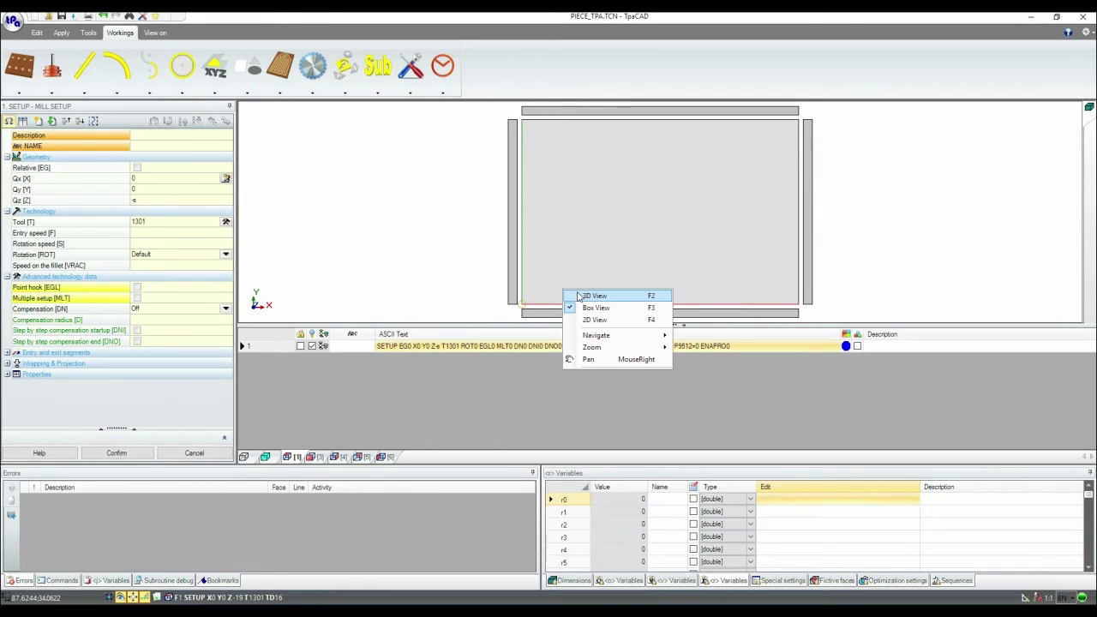
pyautogui.click(600, 295)
pyautogui.rightClick(587, 265)
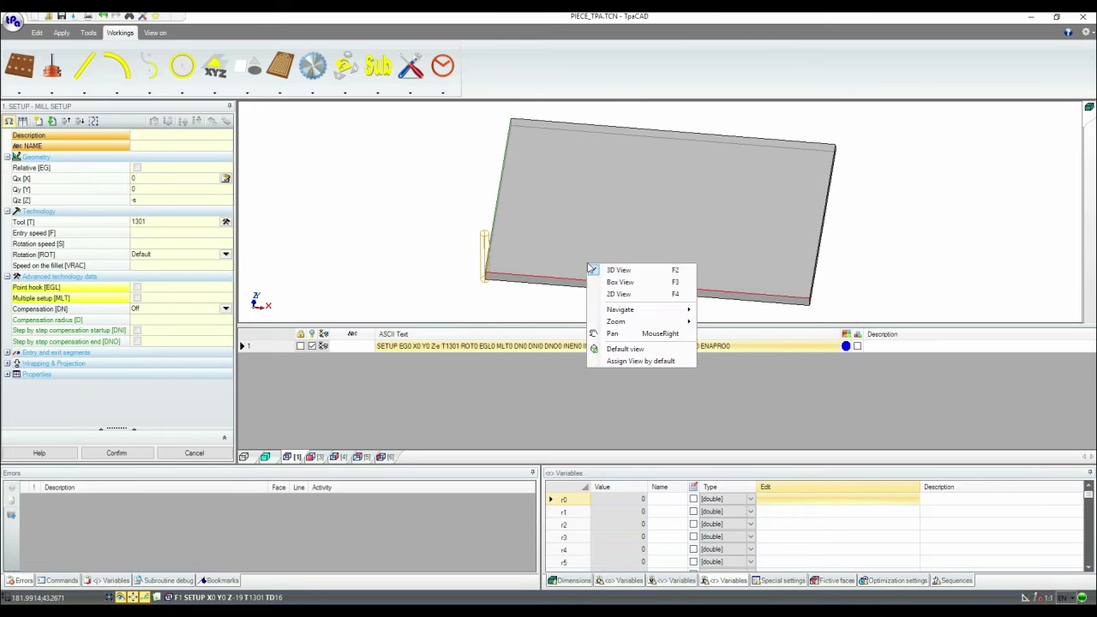
pyautogui.click(611, 284)
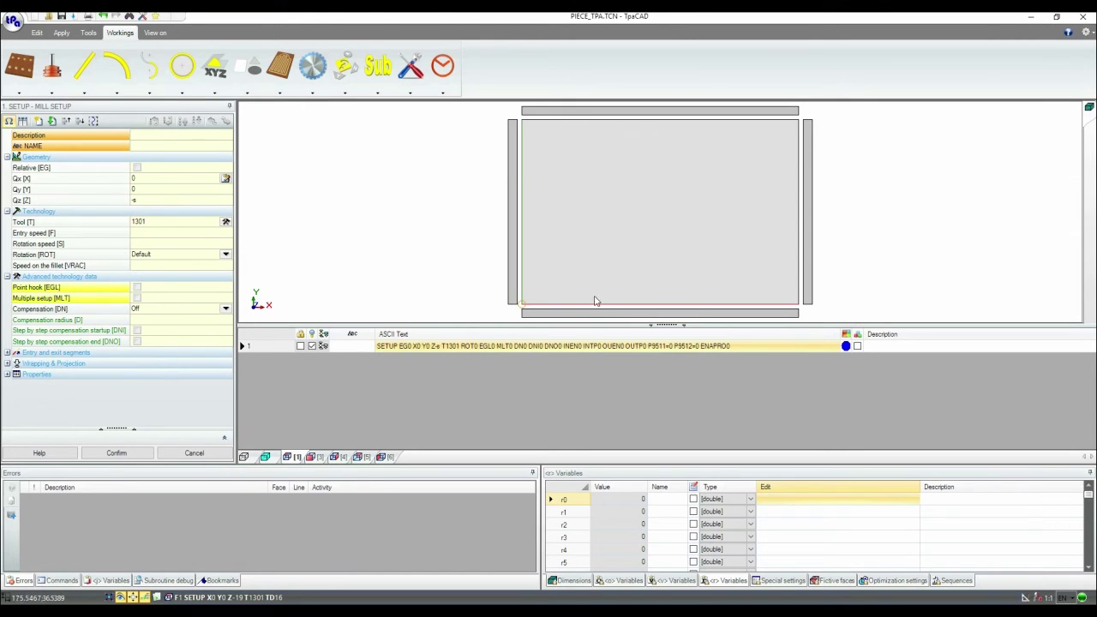
# Step: Add two L01 line segments after the setup, one ending at X l and one ending at X l, Y h
pyautogui.click(86, 77)
pyautogui.click(80, 120)
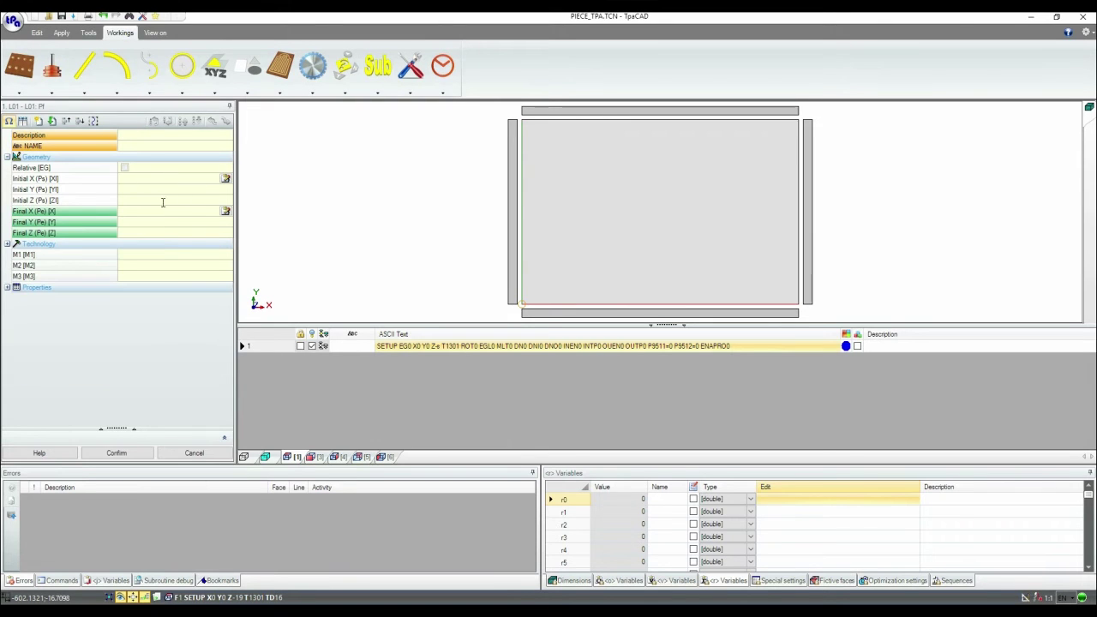
pyautogui.click(160, 210)
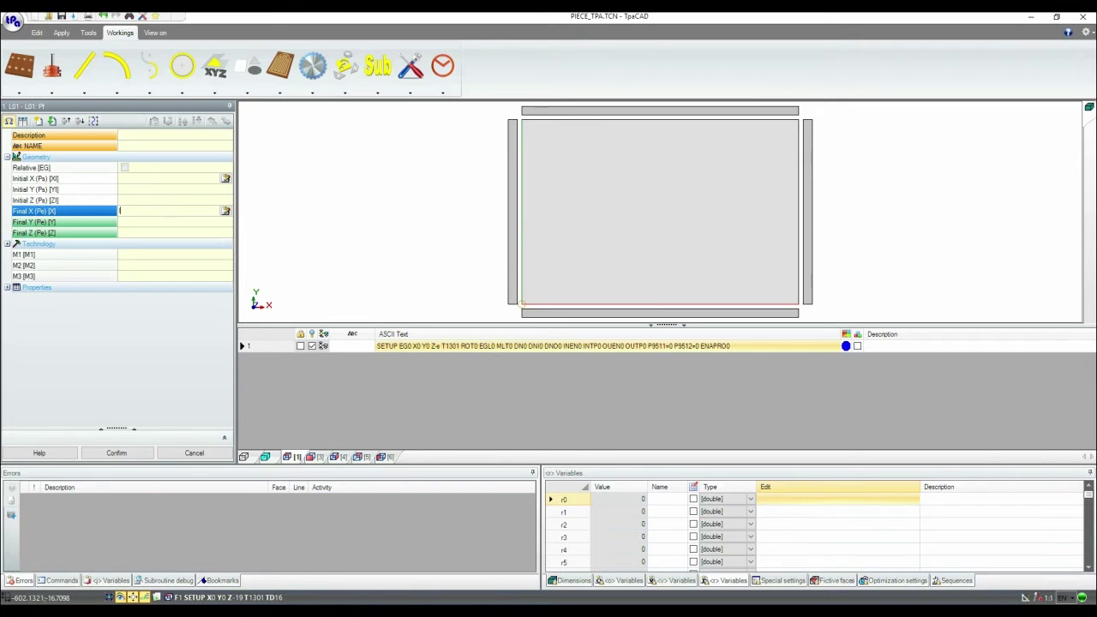
pyautogui.click(160, 209)
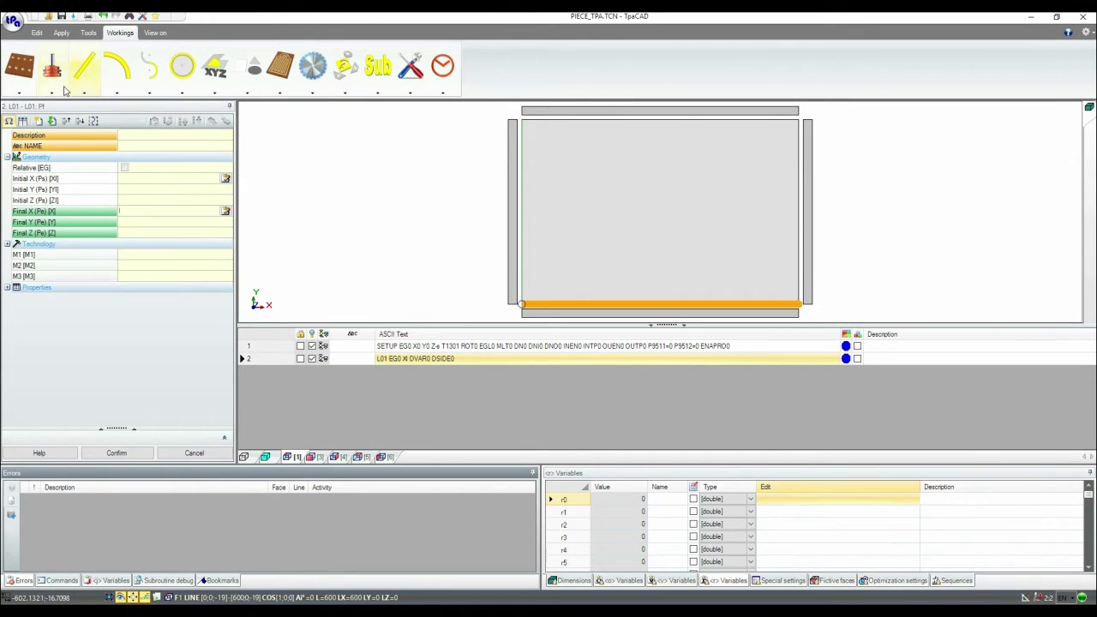
pyautogui.click(82, 78)
pyautogui.click(125, 222)
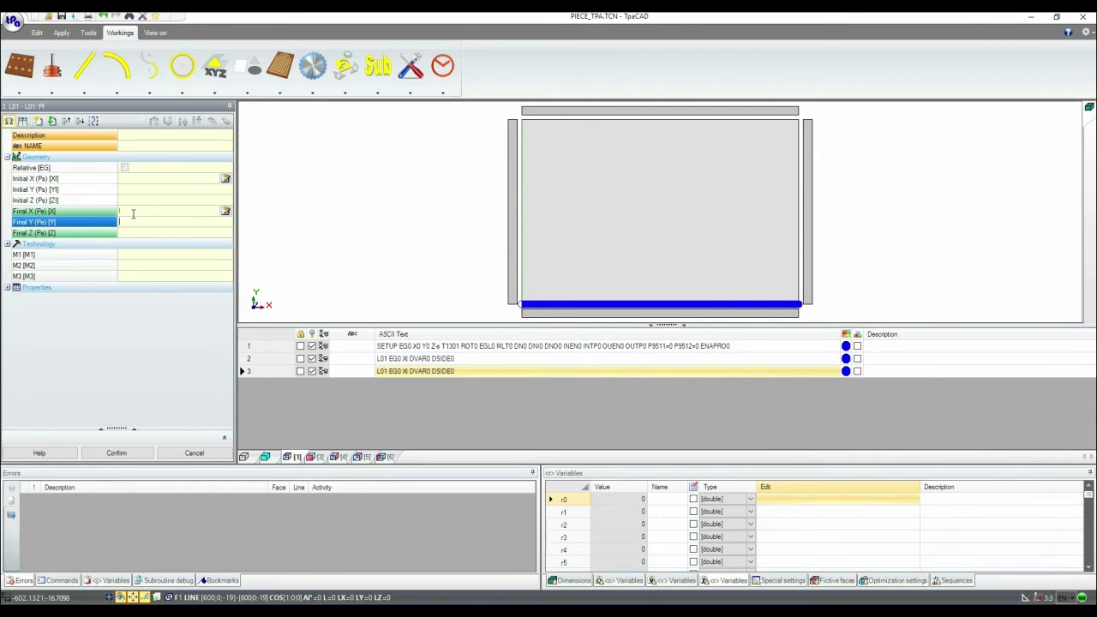
pyautogui.write('h')
pyautogui.press('Return')
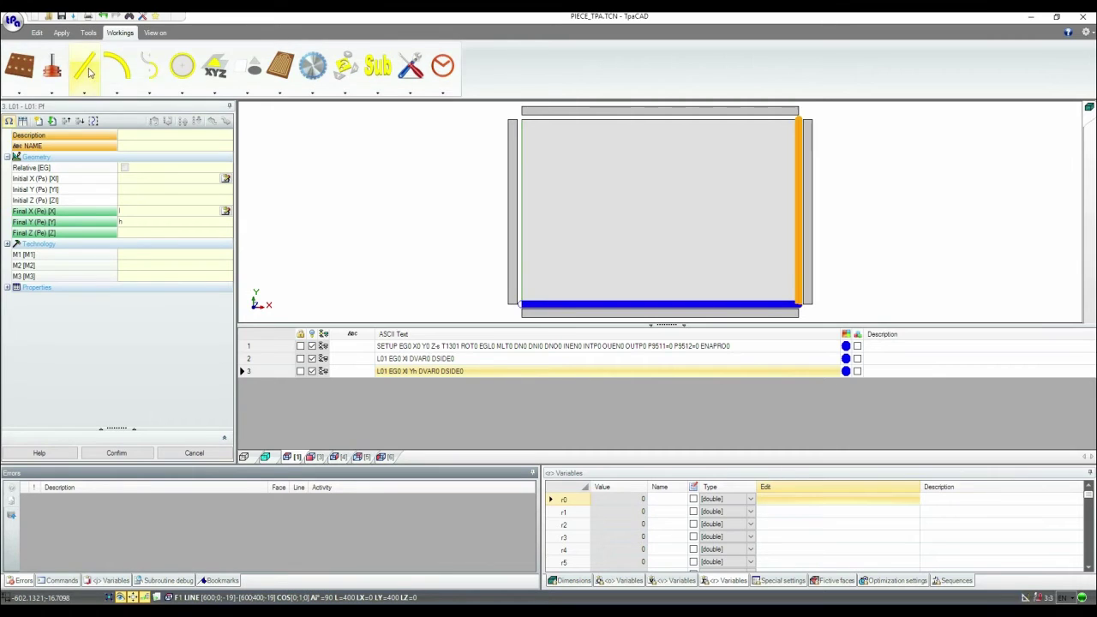
# Step: Close the perimeter profile with two L01 line segments, one ending at X 0 and one at X 0, Y 0
pyautogui.click(84, 91)
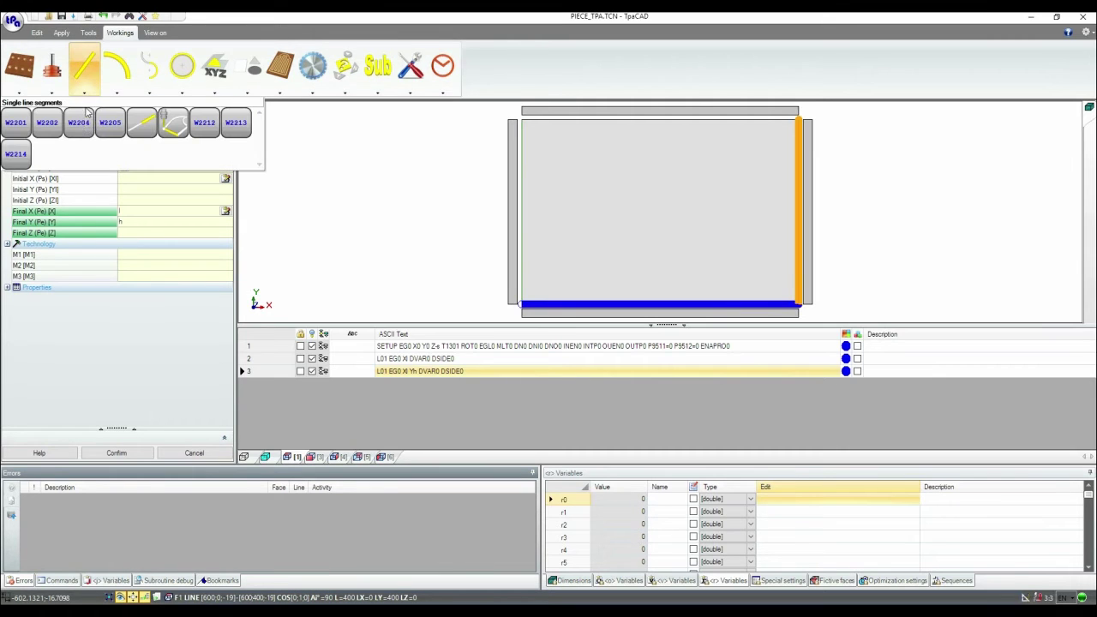
pyautogui.click(133, 210)
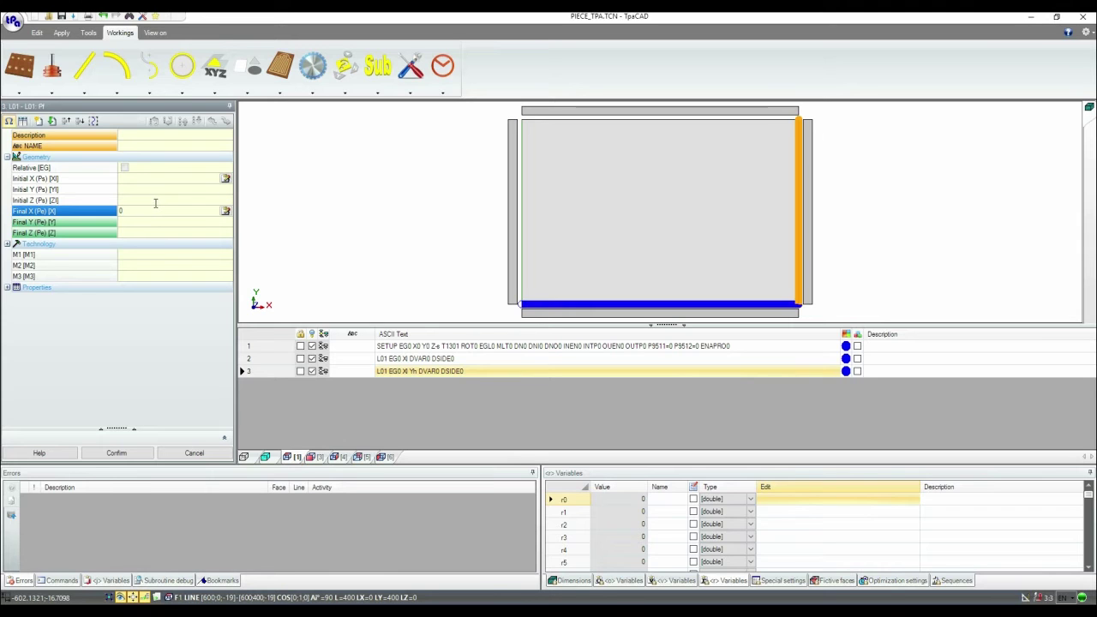
pyautogui.press('Return')
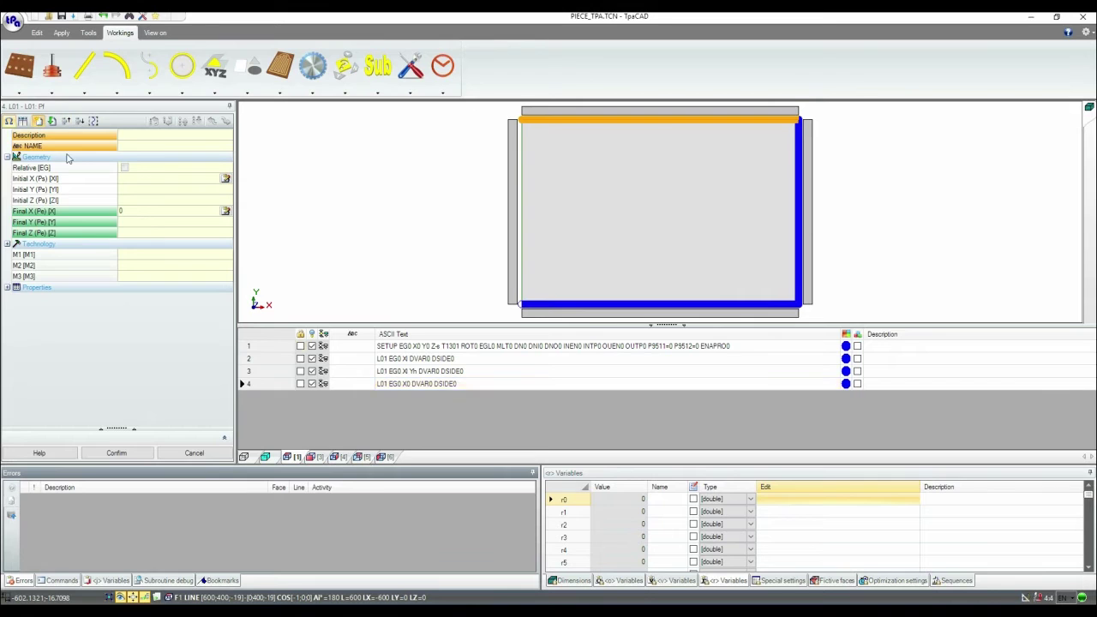
pyautogui.click(52, 122)
pyautogui.click(134, 221)
pyautogui.write('0')
pyautogui.press('Return')
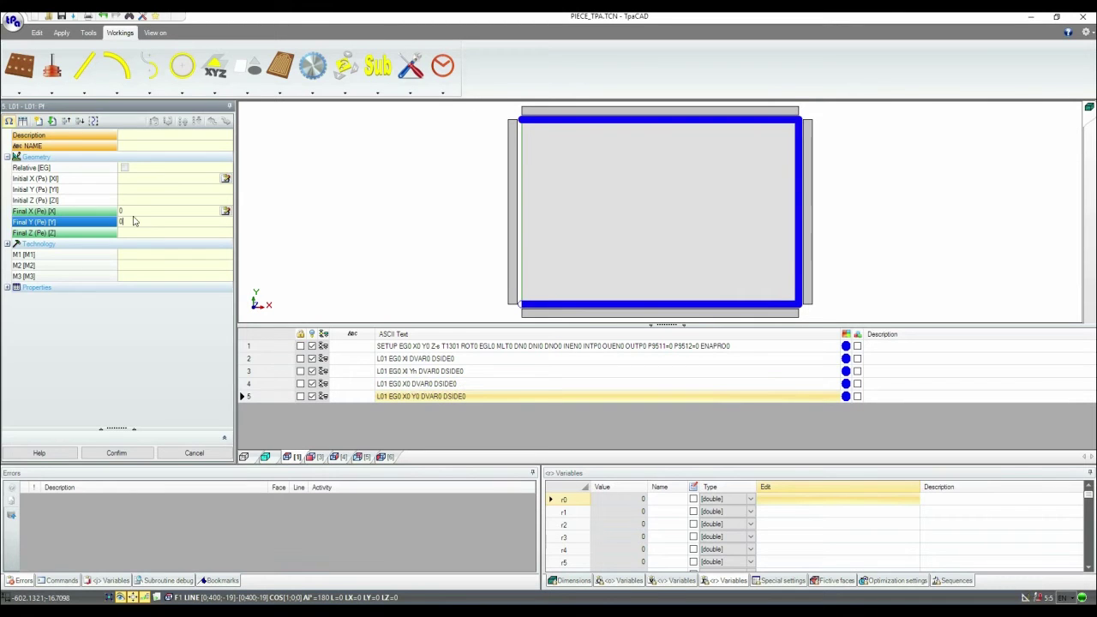
# Step: Show the perimeter profile in 3D view and switch off the tall vertical tool extent so that only its depth in the panel is drawn
pyautogui.rightClick(594, 169)
pyautogui.click(616, 189)
pyautogui.moveTo(664, 223); pyautogui.dragTo(823, 214)
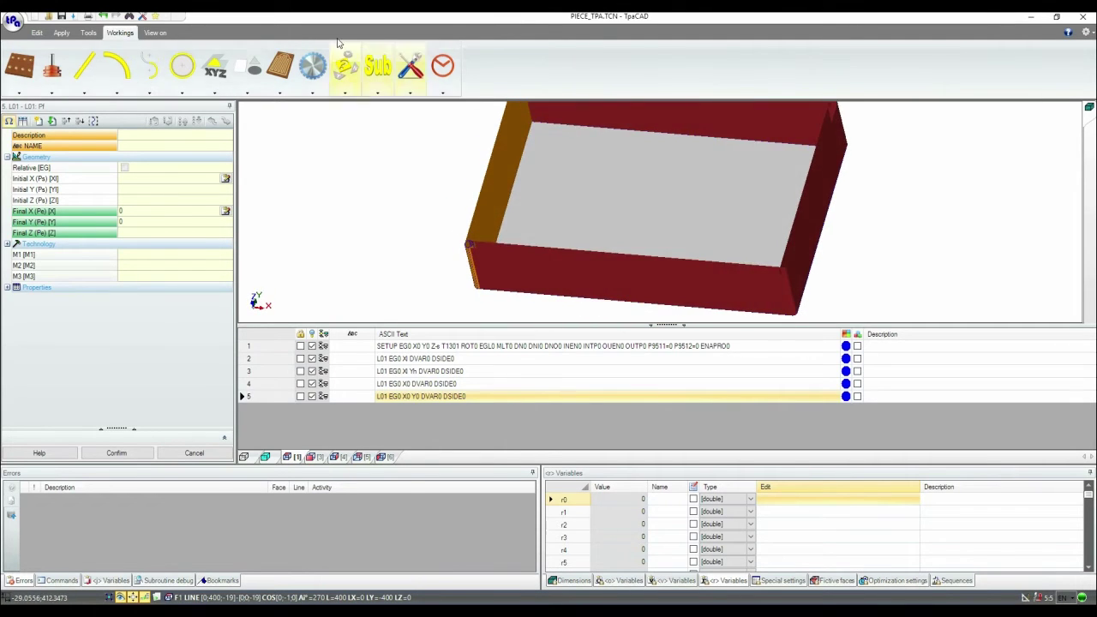
pyautogui.click(155, 32)
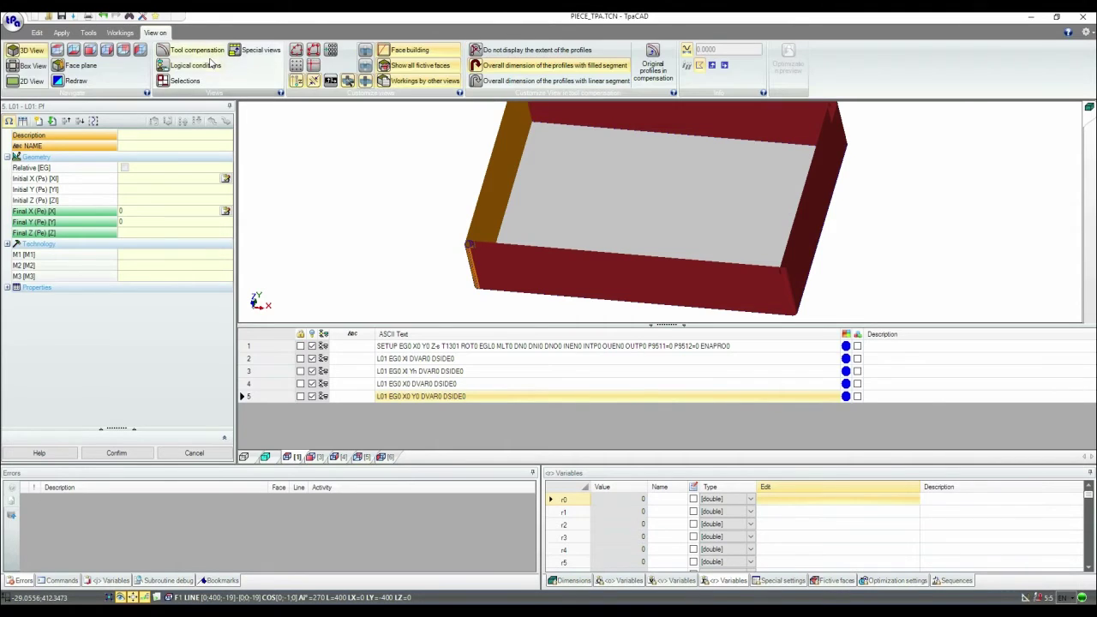
pyautogui.click(348, 81)
pyautogui.moveTo(596, 187); pyautogui.dragTo(531, 224)
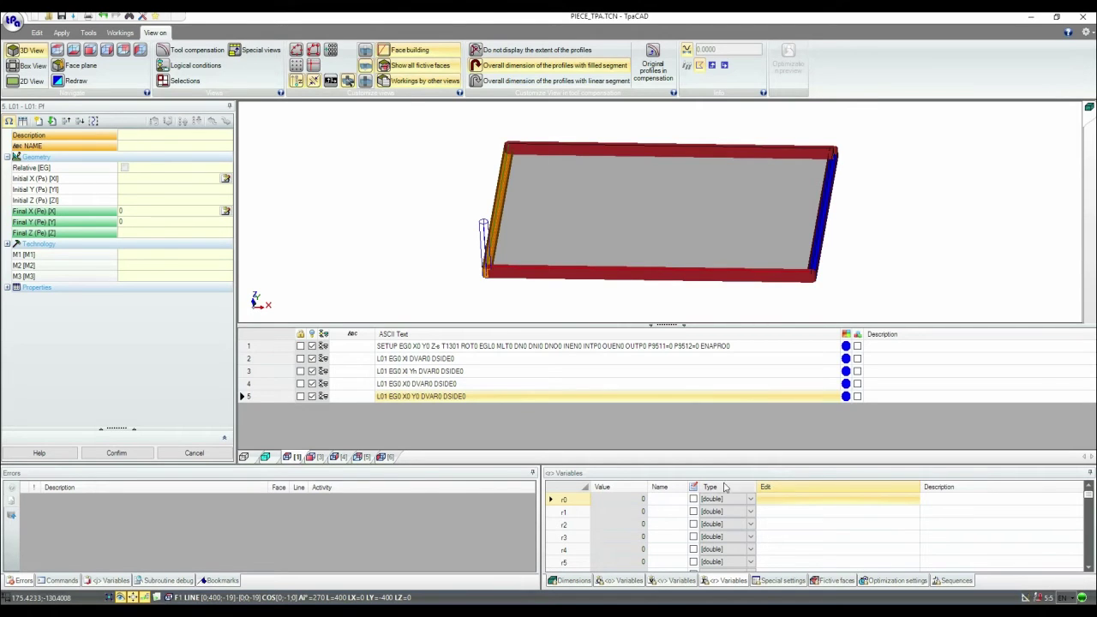
# Step: Define variable r0 as a reassignable double with the value 300 and the description "Length internal profile"
pyautogui.click(693, 505)
pyautogui.click(728, 502)
pyautogui.click(761, 499)
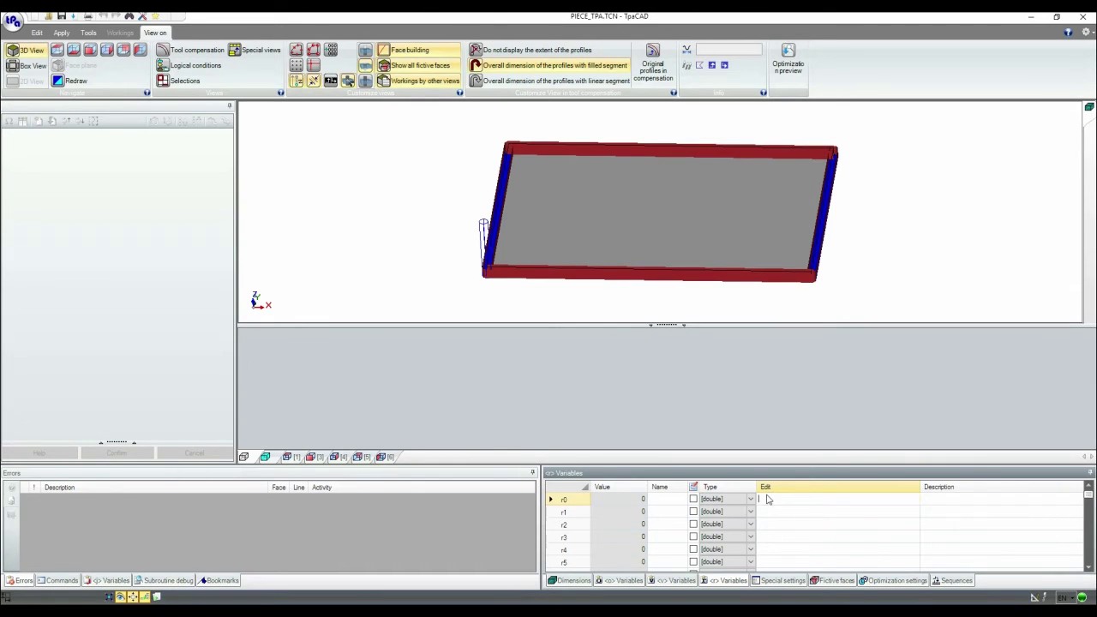
pyautogui.write('300')
pyautogui.click(694, 499)
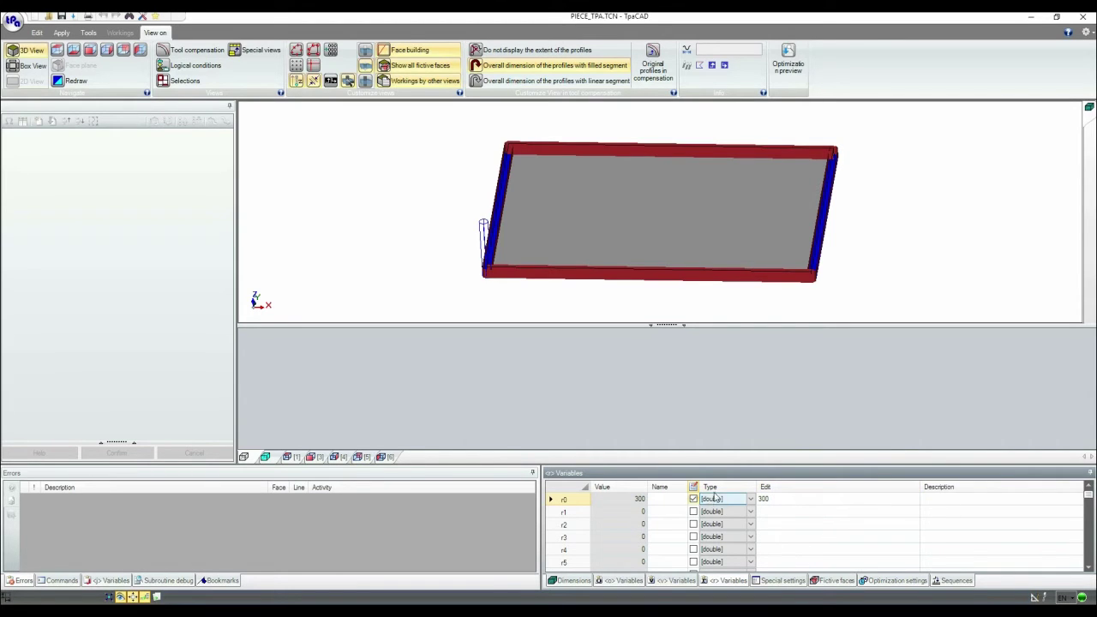
pyautogui.click(928, 501)
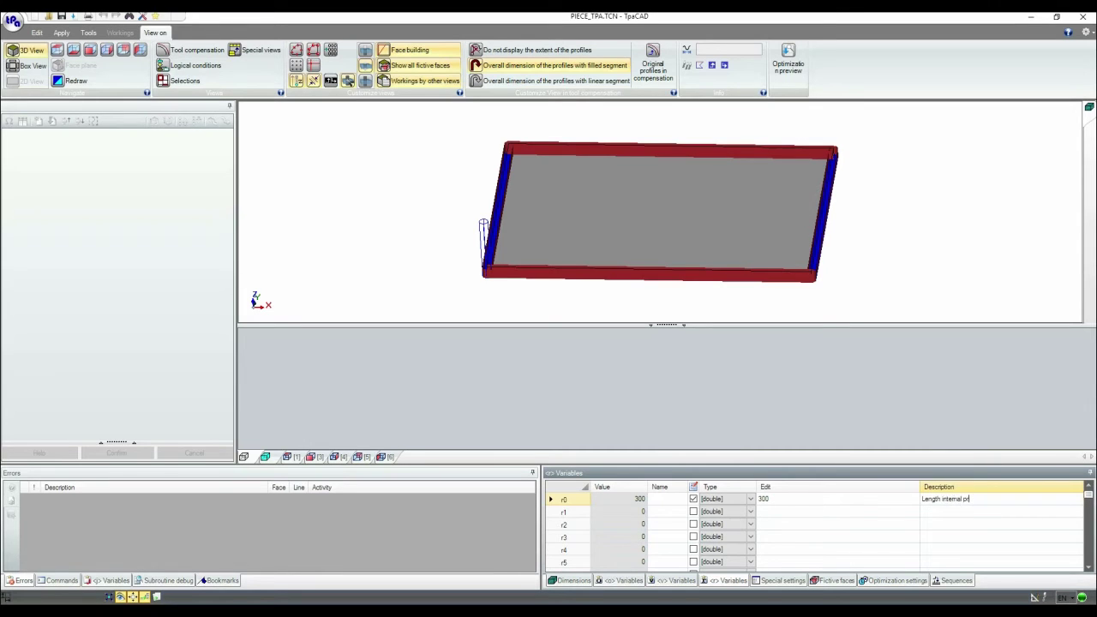
pyautogui.write('Length internal profile')
pyautogui.press('Return')
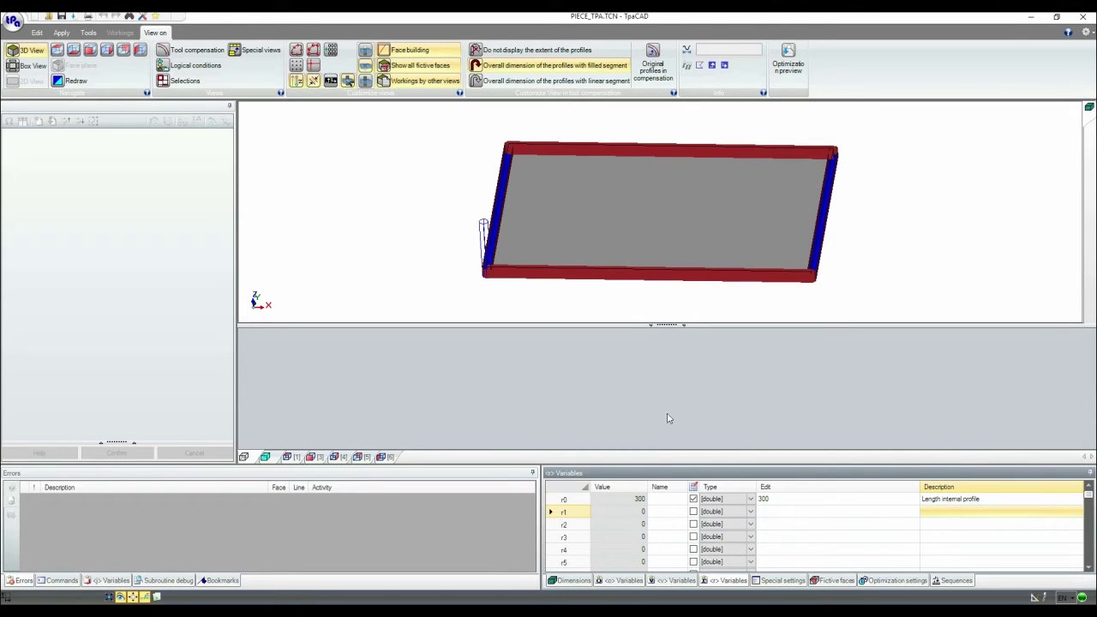
# Step: Start a mill setup on face 1 and pick its start point inside the panel at about X 61.5, Y 76
pyautogui.click(296, 457)
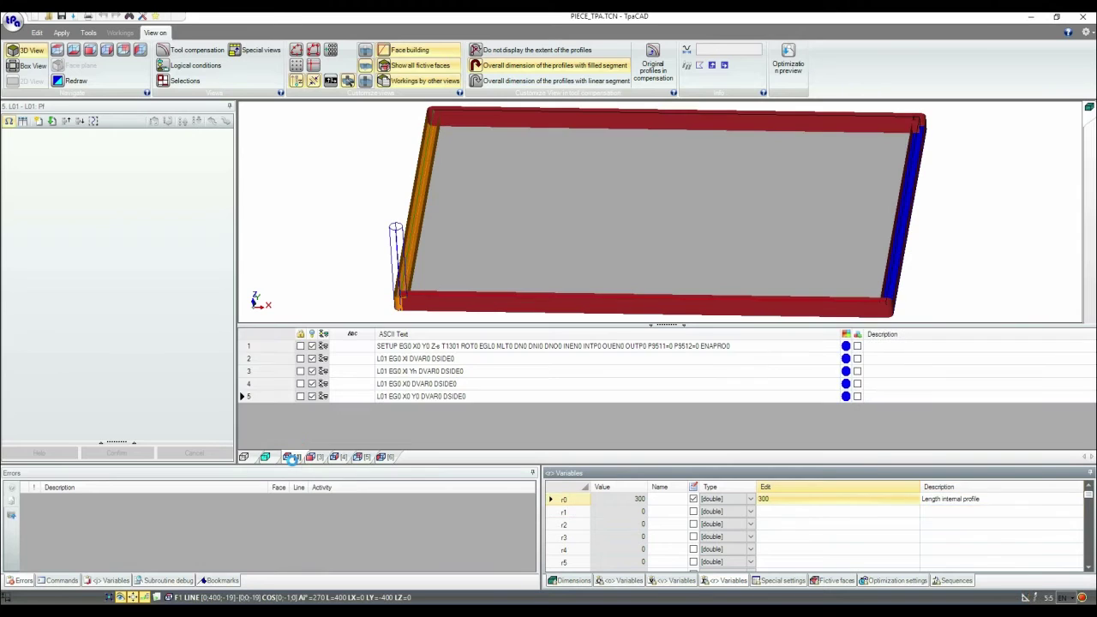
pyautogui.click(89, 34)
pyautogui.click(120, 32)
pyautogui.click(52, 90)
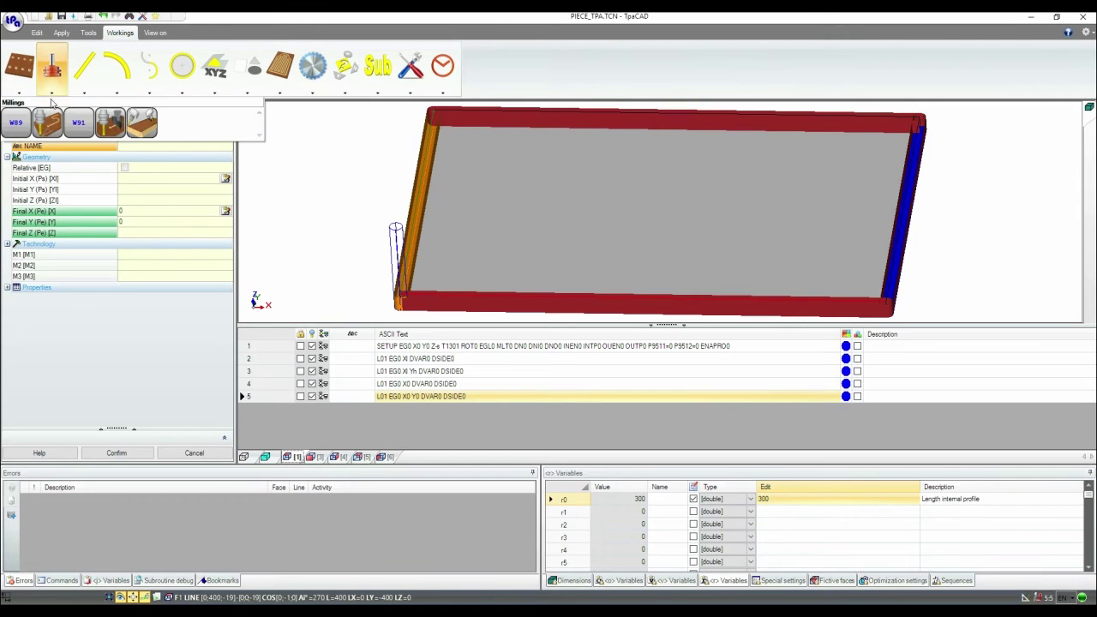
pyautogui.click(16, 123)
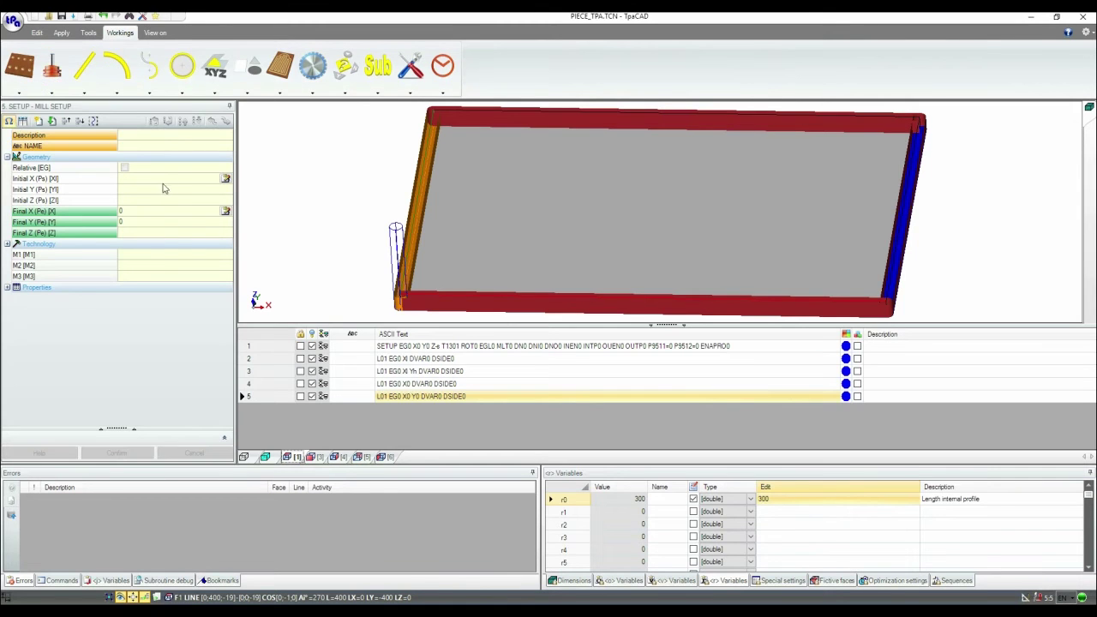
pyautogui.click(227, 179)
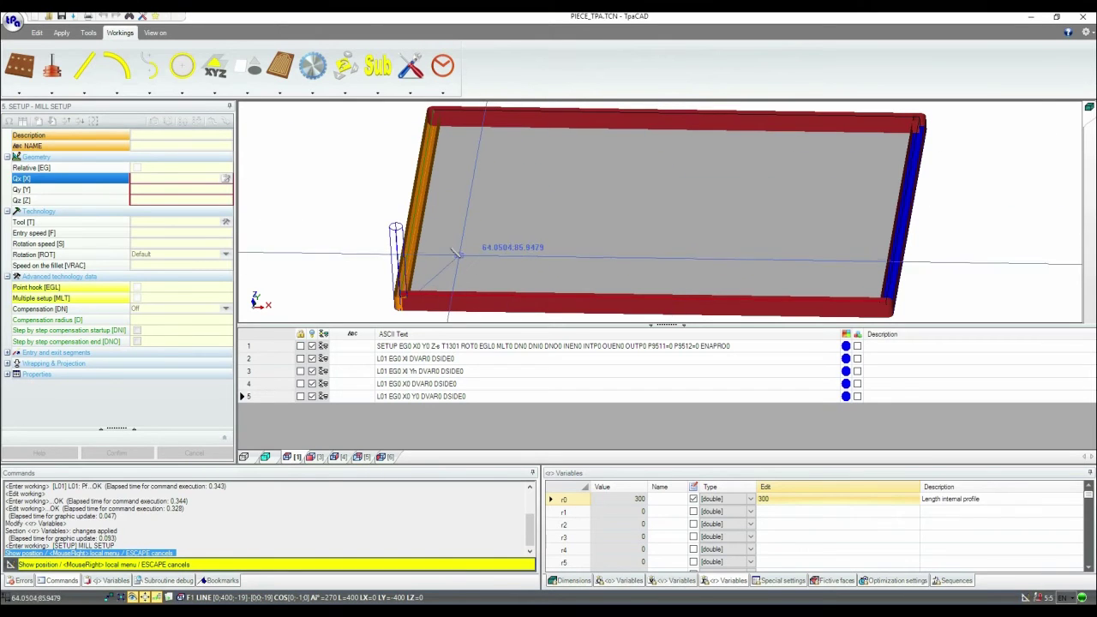
pyautogui.click(457, 265)
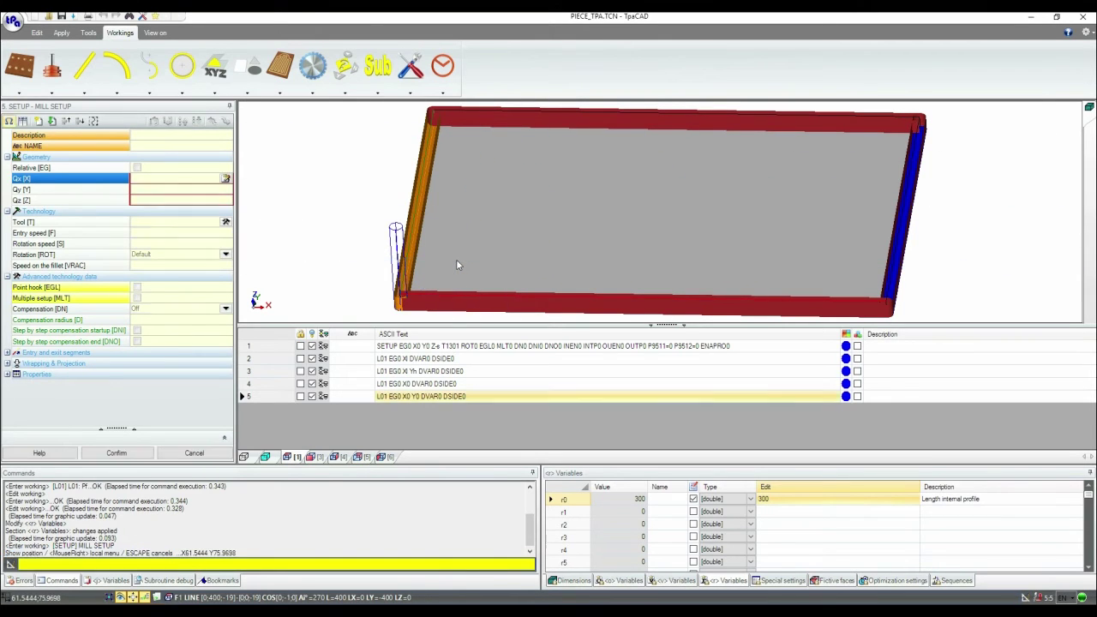
# Step: Set the internal setup's depth to Z -s/2, assign tool 1303 Candela Ø20, and insert the setup
pyautogui.click(156, 201)
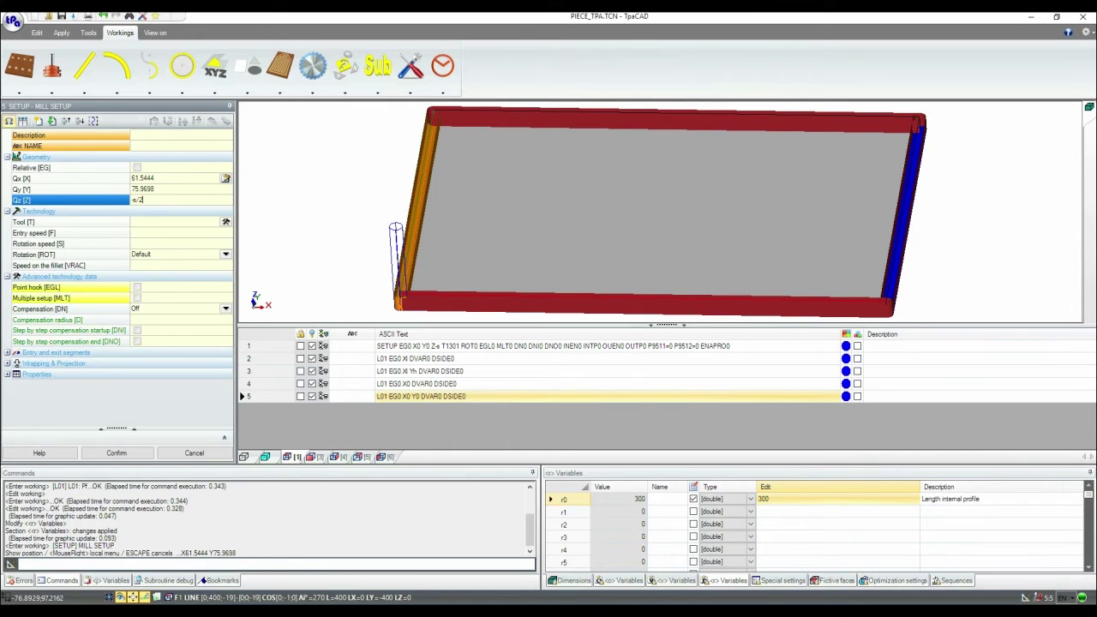
pyautogui.write('-s/2')
pyautogui.press('Return')
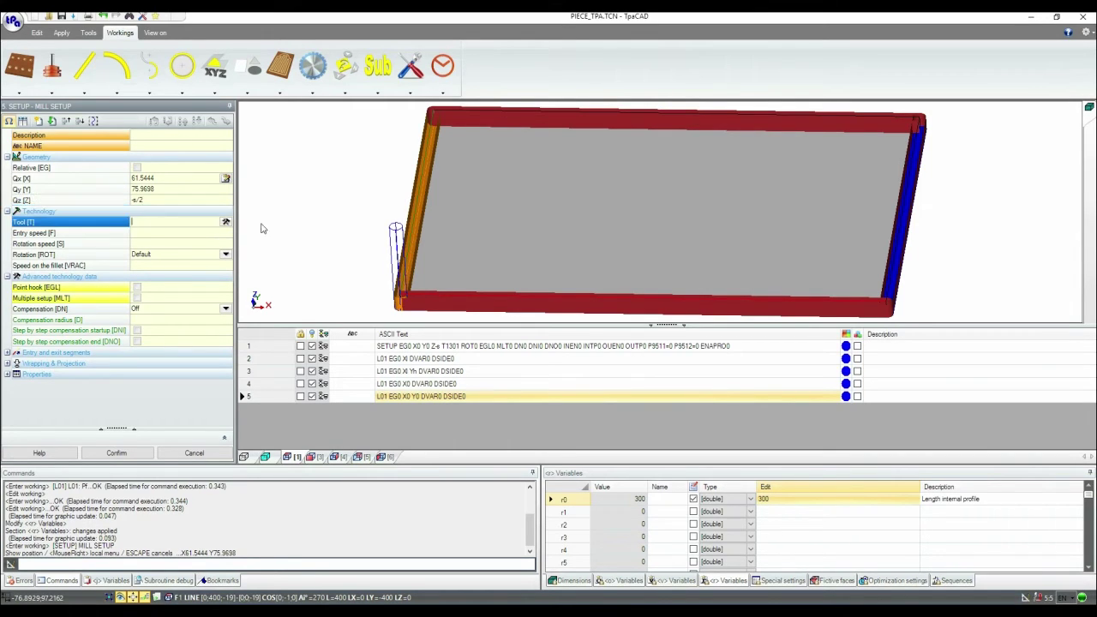
pyautogui.click(226, 221)
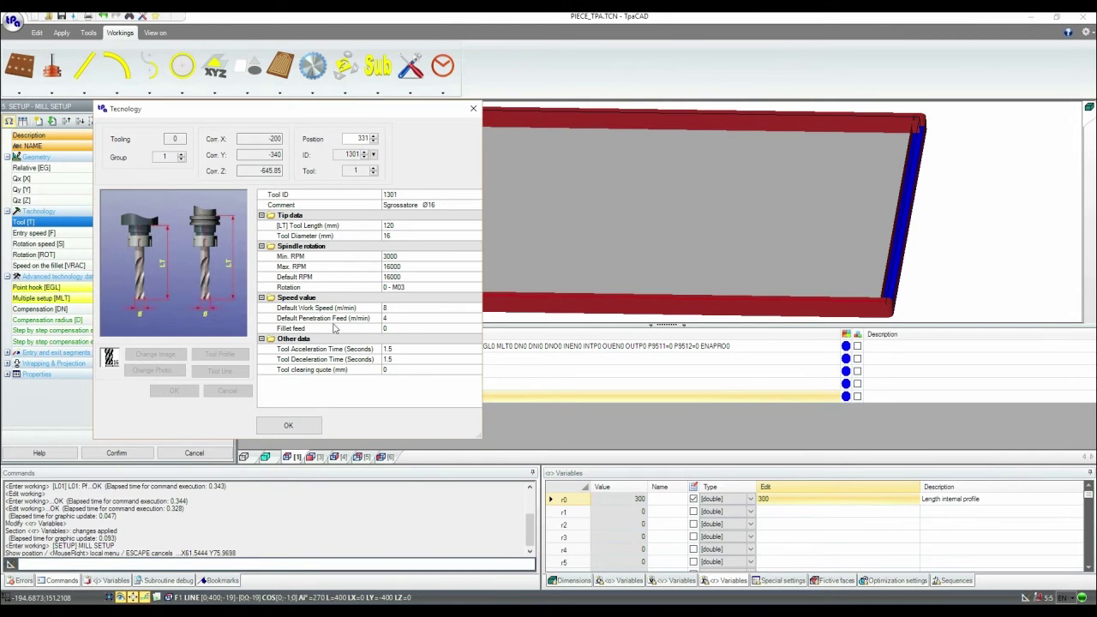
pyautogui.click(374, 155)
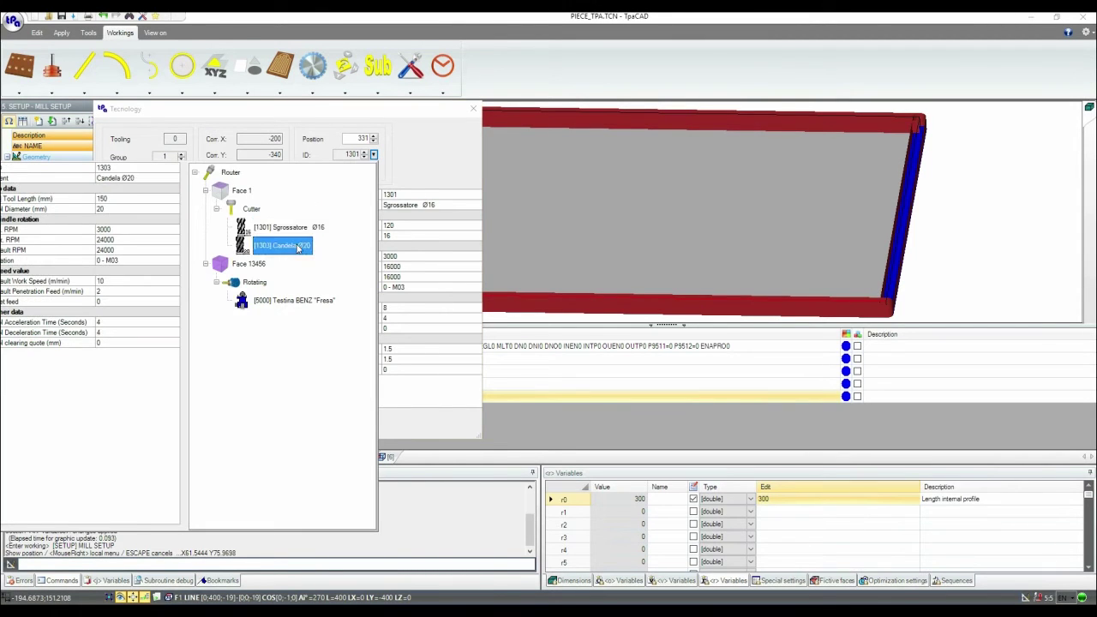
pyautogui.click(292, 246)
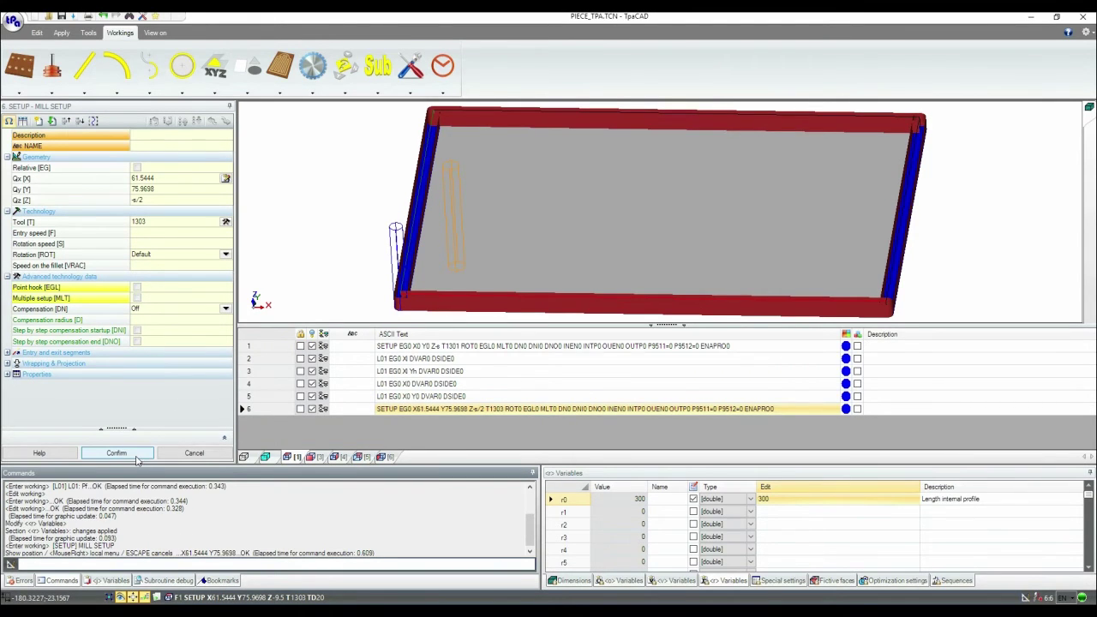
pyautogui.click(135, 456)
# Step: Add an L01 line after the internal setup with its final X taken from variable r0 in the variables list
pyautogui.click(84, 86)
pyautogui.click(23, 124)
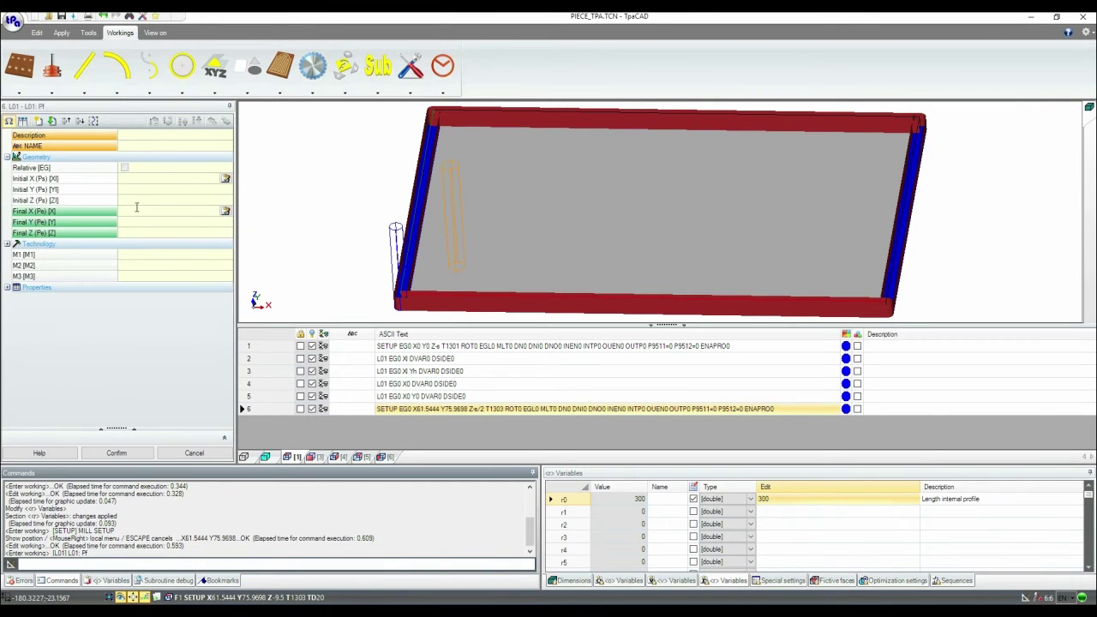
pyautogui.click(135, 212)
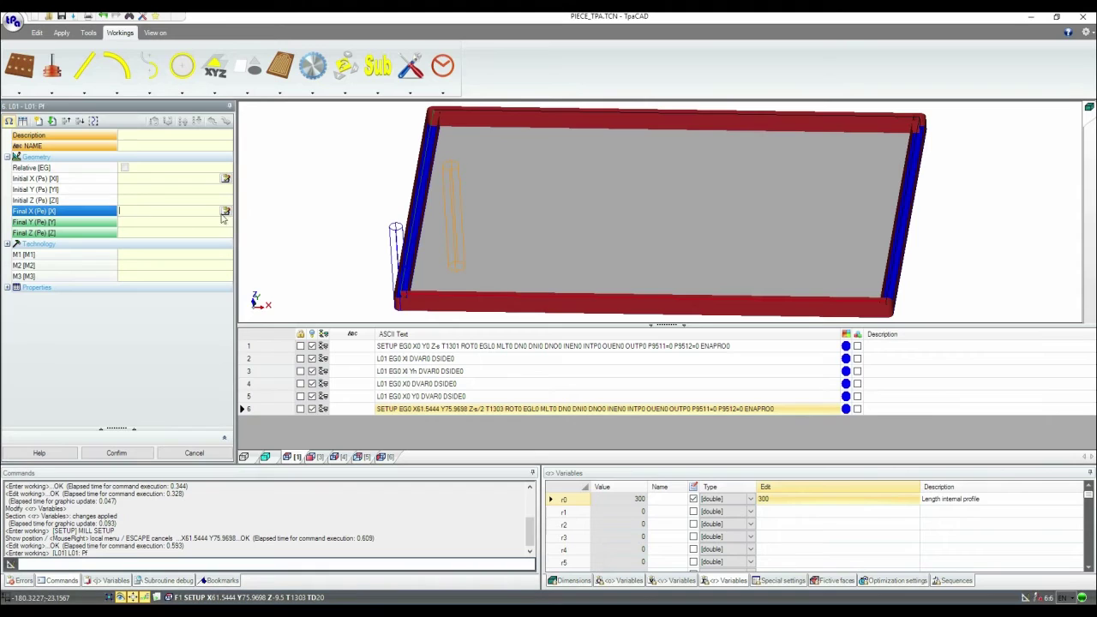
pyautogui.rightClick(133, 211)
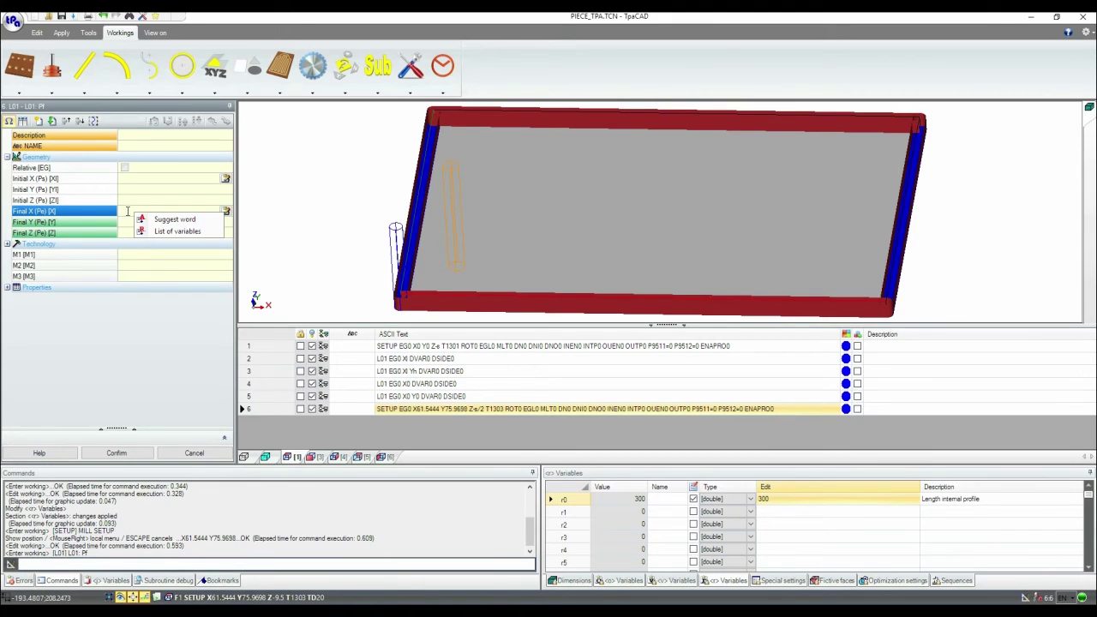
pyautogui.click(180, 231)
pyautogui.click(249, 246)
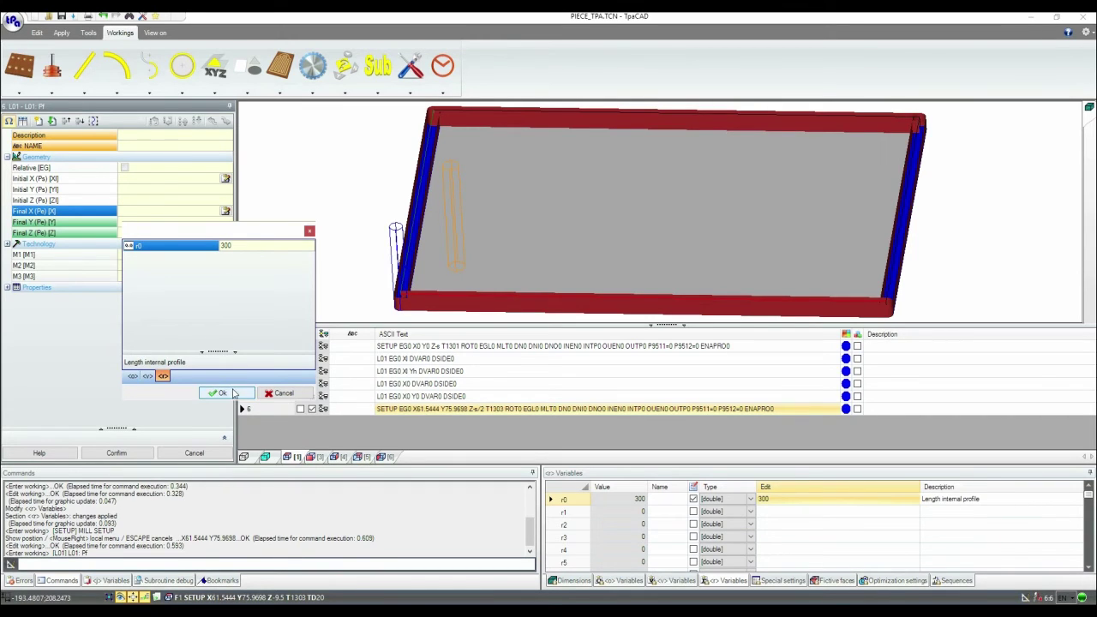
pyautogui.click(219, 392)
pyautogui.click(150, 455)
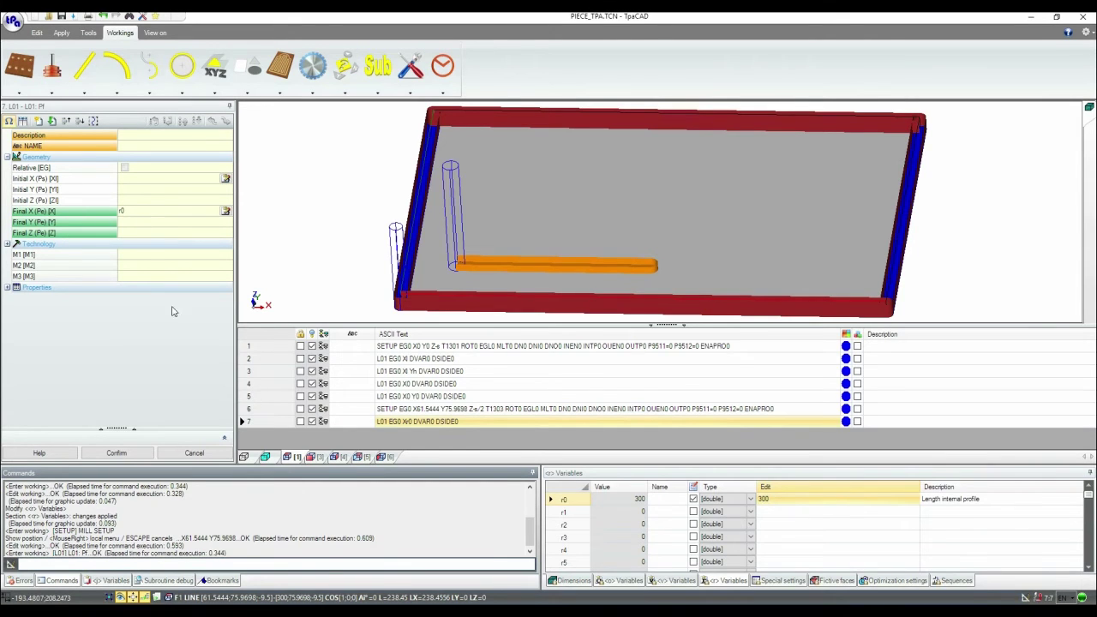
# Step: Duplicate the r0 line as the internal profile's second segment and set its final Y to h-50
pyautogui.click(38, 124)
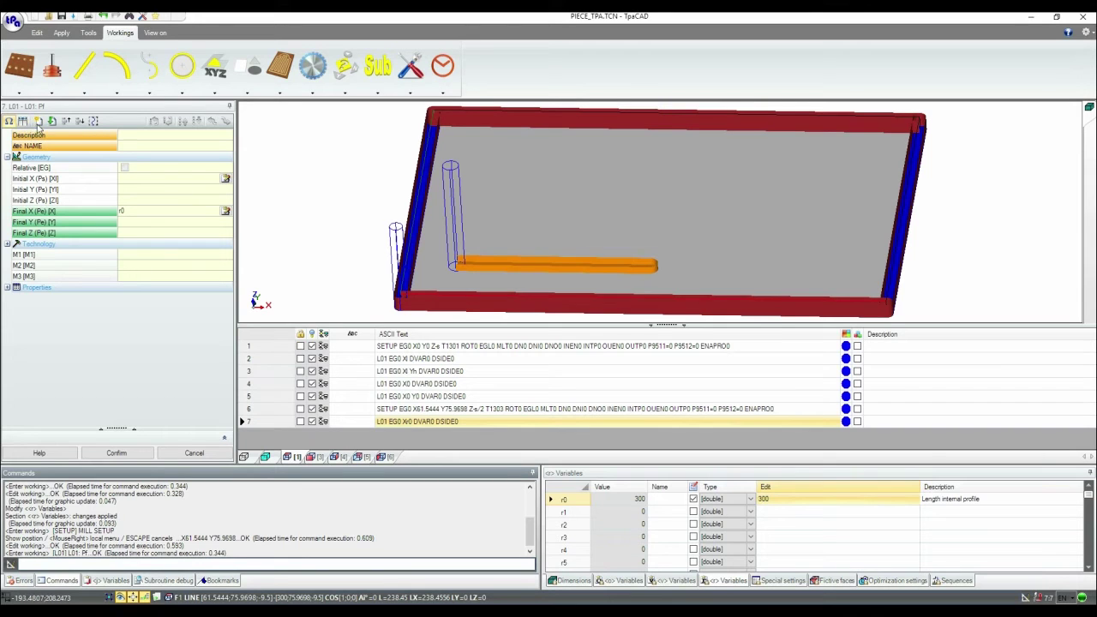
pyautogui.click(146, 222)
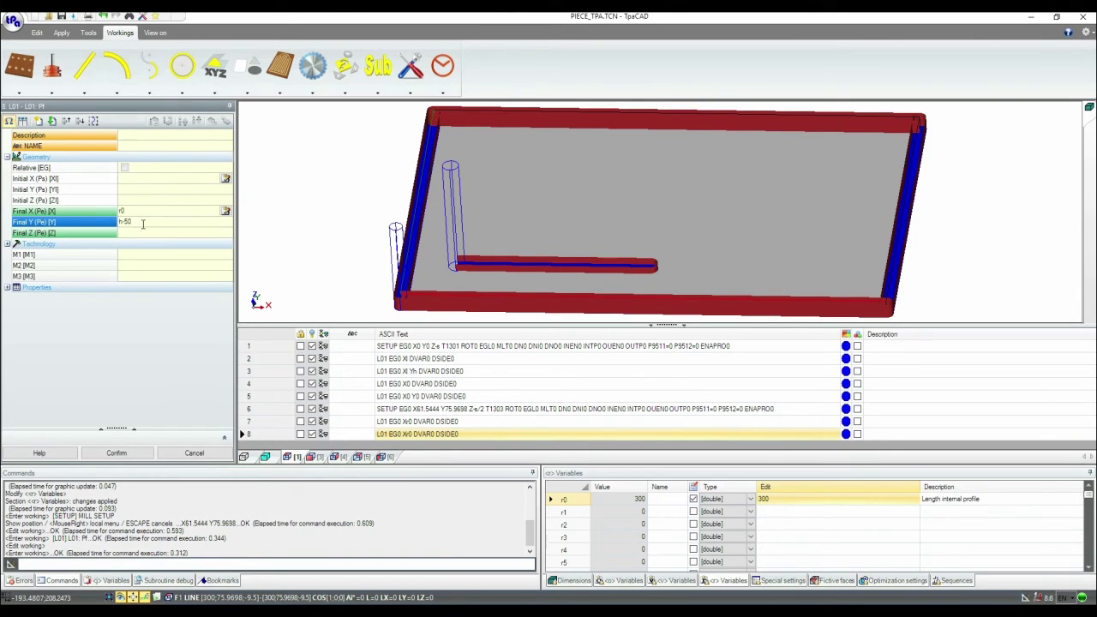
pyautogui.click(117, 452)
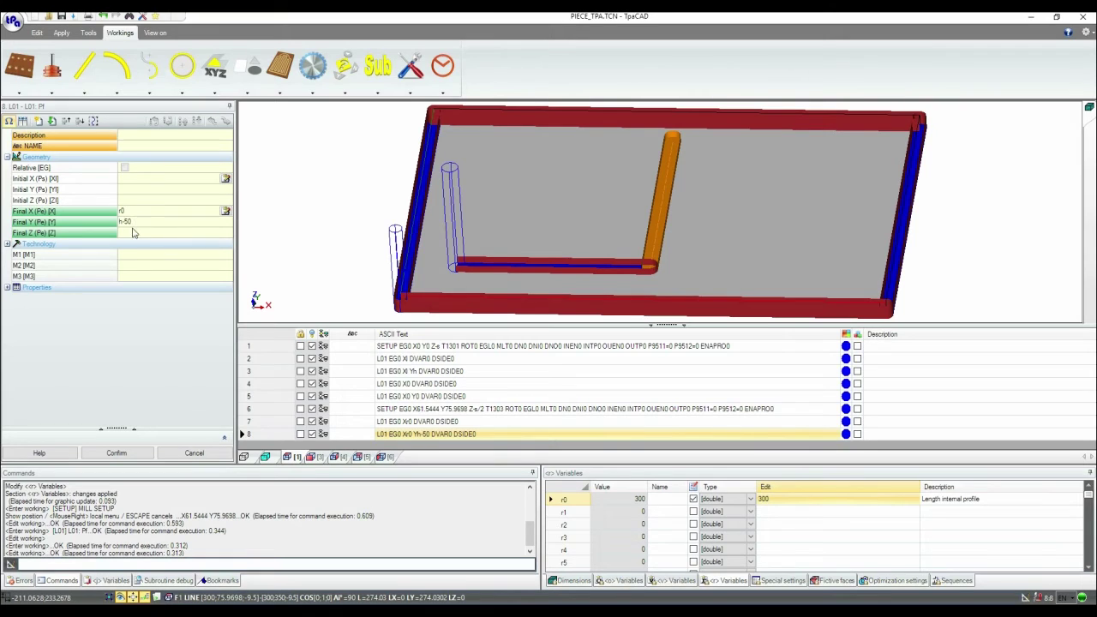
# Step: Add a third L01 line ending at the internal start point's X, using entity snap and clearing the final Y
pyautogui.click(23, 124)
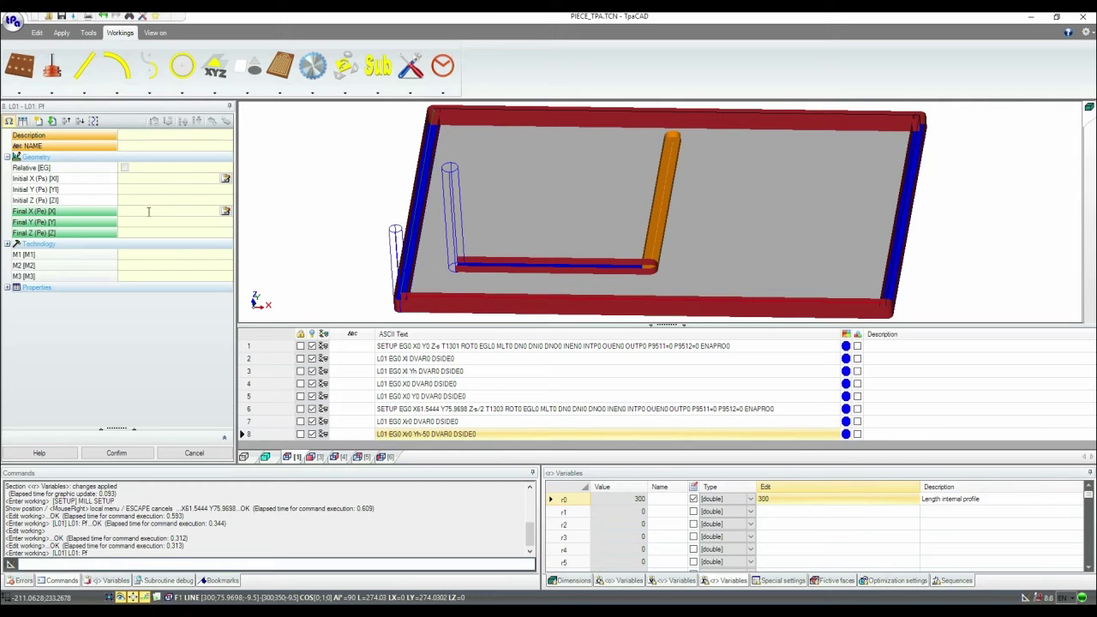
pyautogui.click(225, 212)
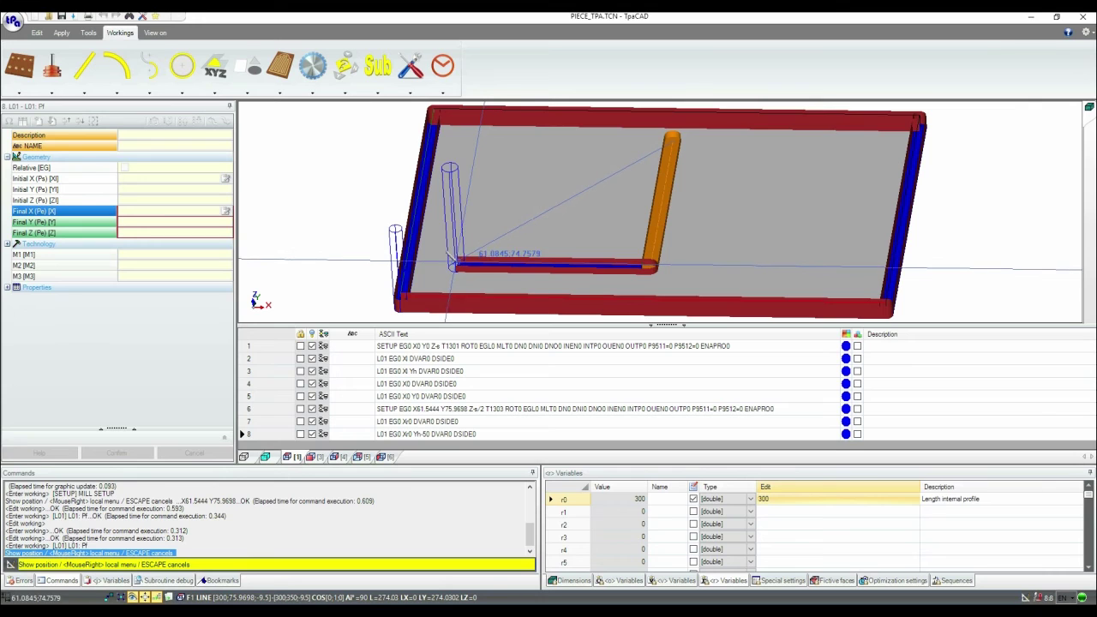
pyautogui.rightClick(472, 237)
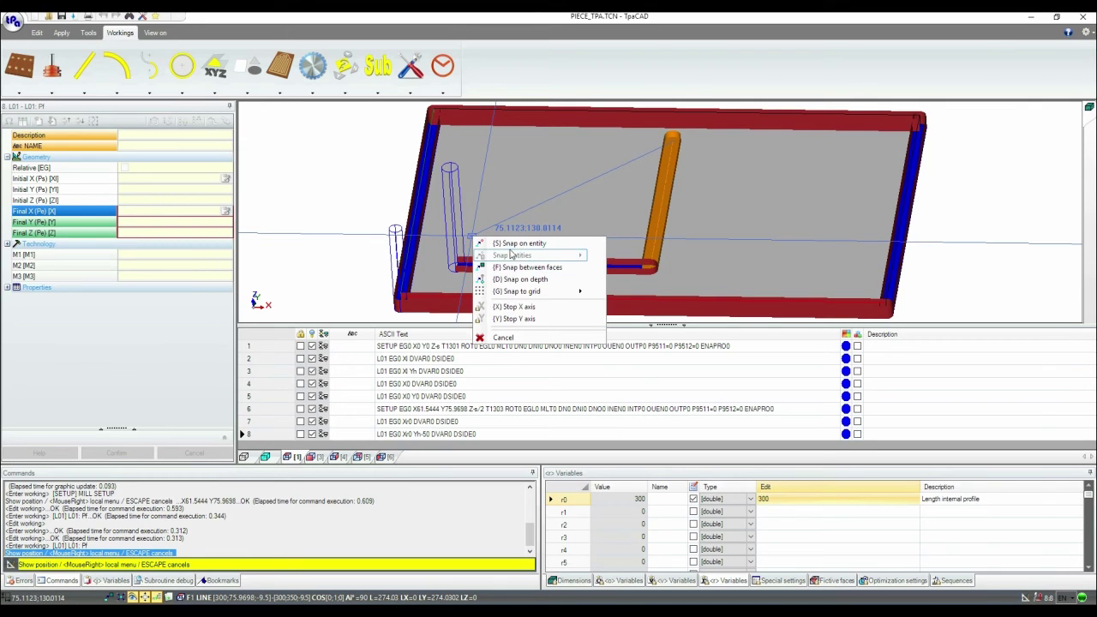
pyautogui.moveTo(512, 254)
pyautogui.click(631, 256)
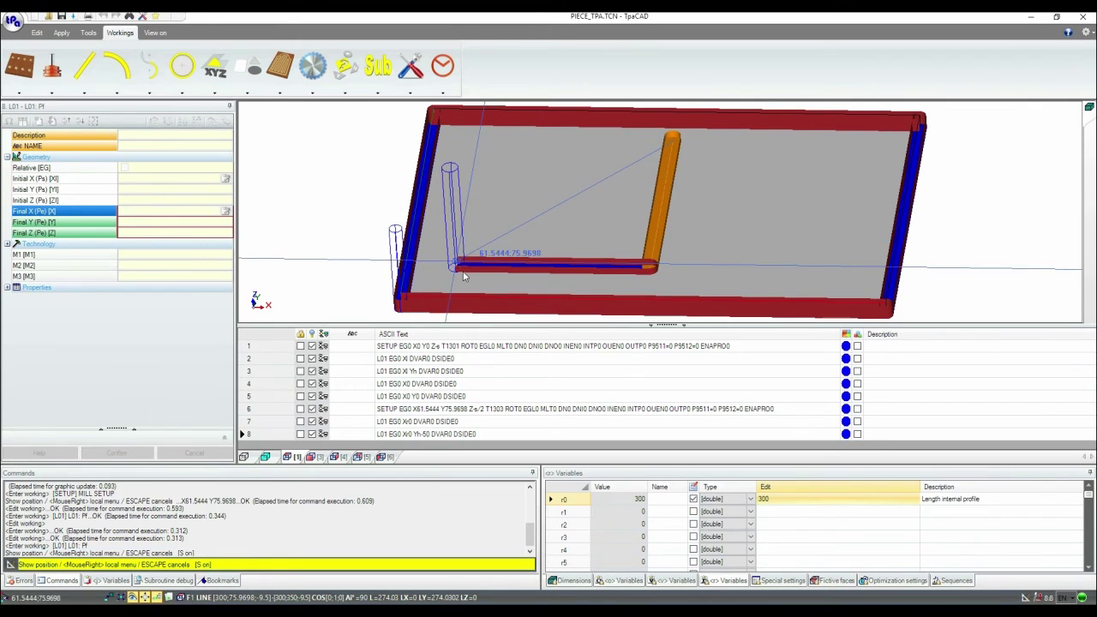
pyautogui.click(463, 274)
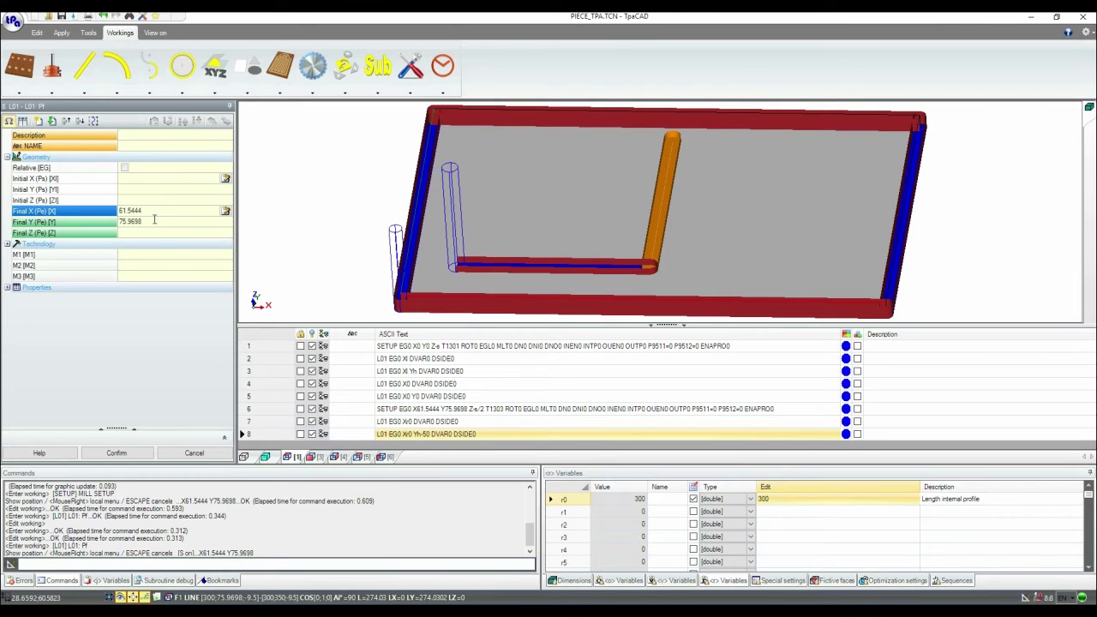
pyautogui.click(154, 219)
pyautogui.press('Delete')
pyautogui.press('Return')
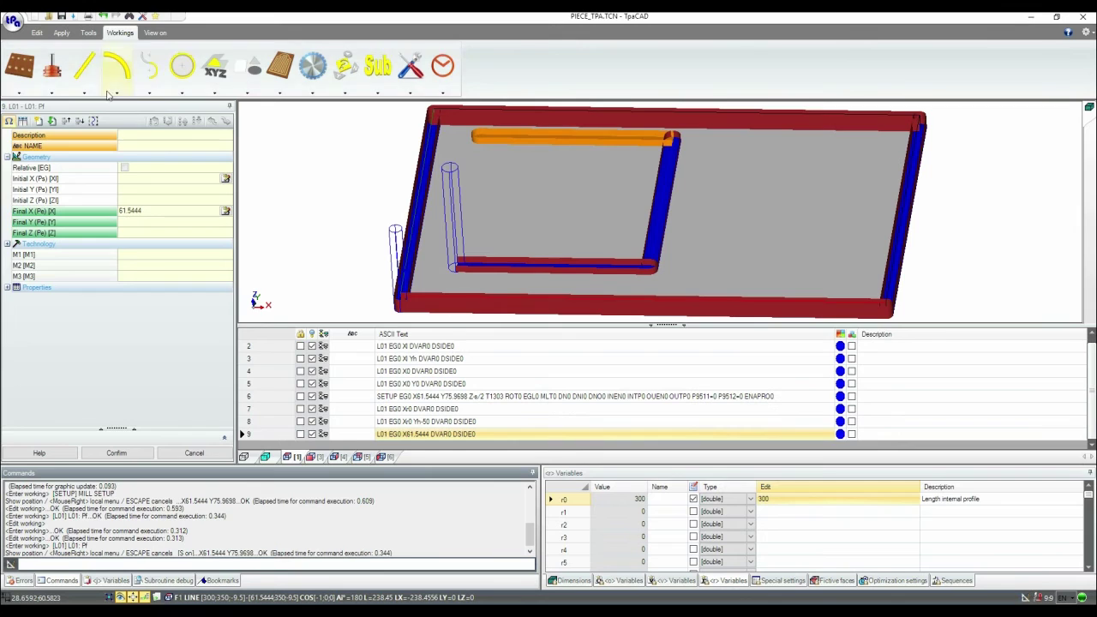
# Step: Close the internal profile with an L01 line ending at its start point, using the programmed point snap
pyautogui.click(84, 68)
pyautogui.click(17, 124)
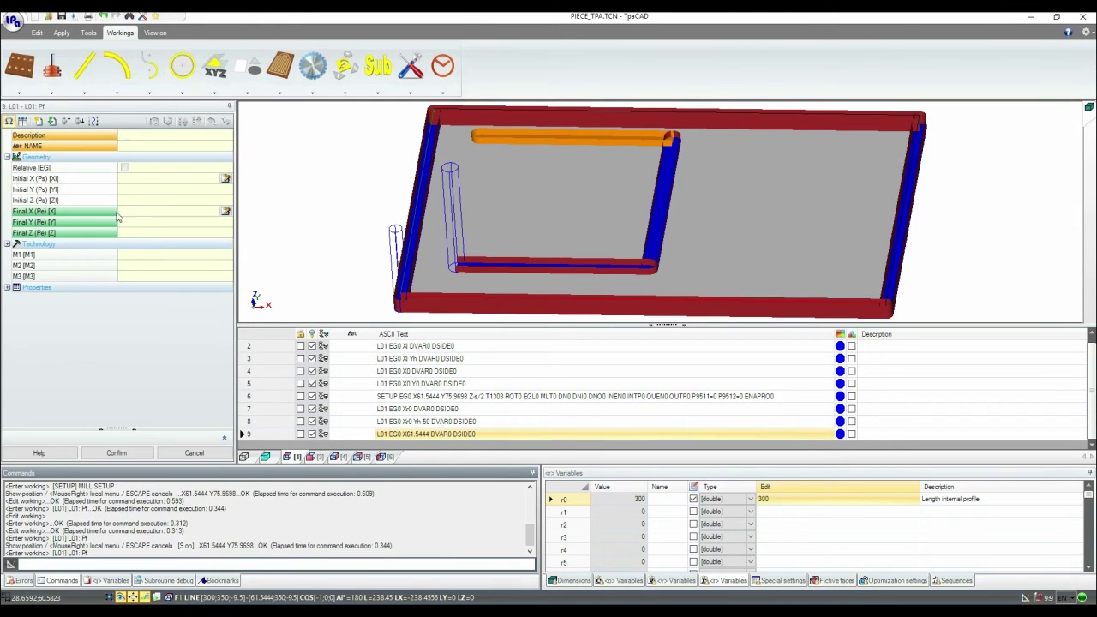
pyautogui.click(225, 211)
pyautogui.rightClick(506, 196)
pyautogui.moveTo(553, 215)
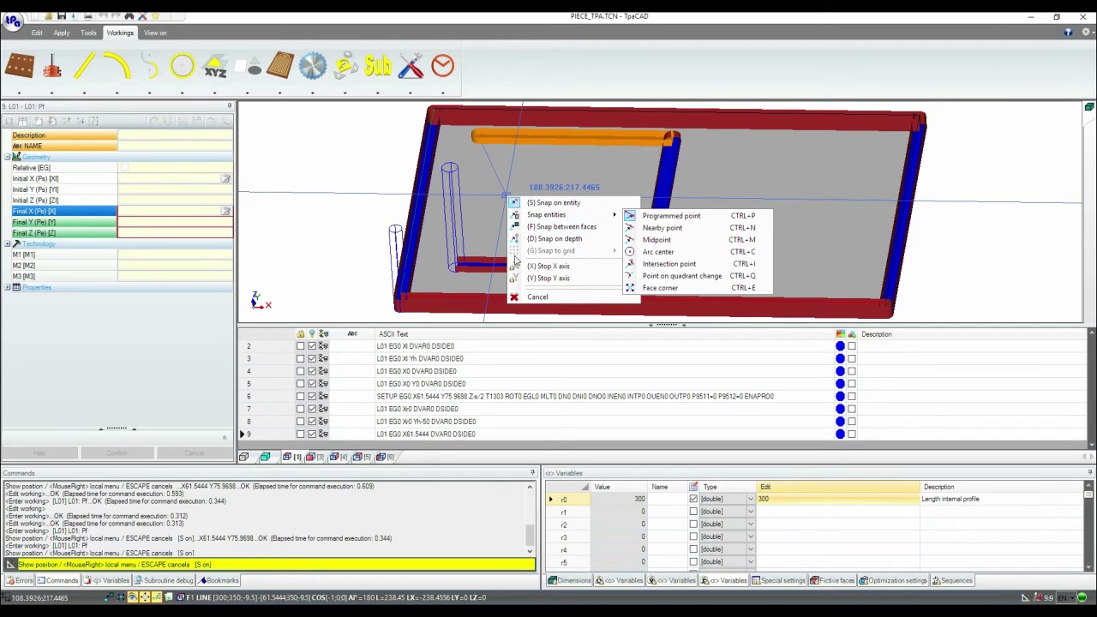
pyautogui.click(648, 216)
pyautogui.click(453, 261)
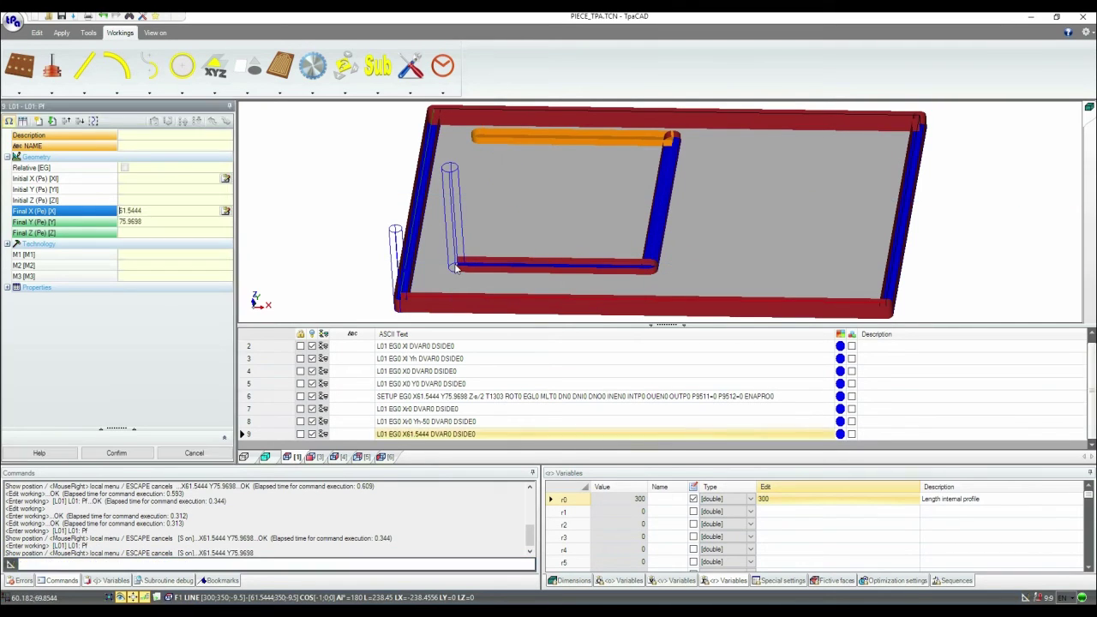
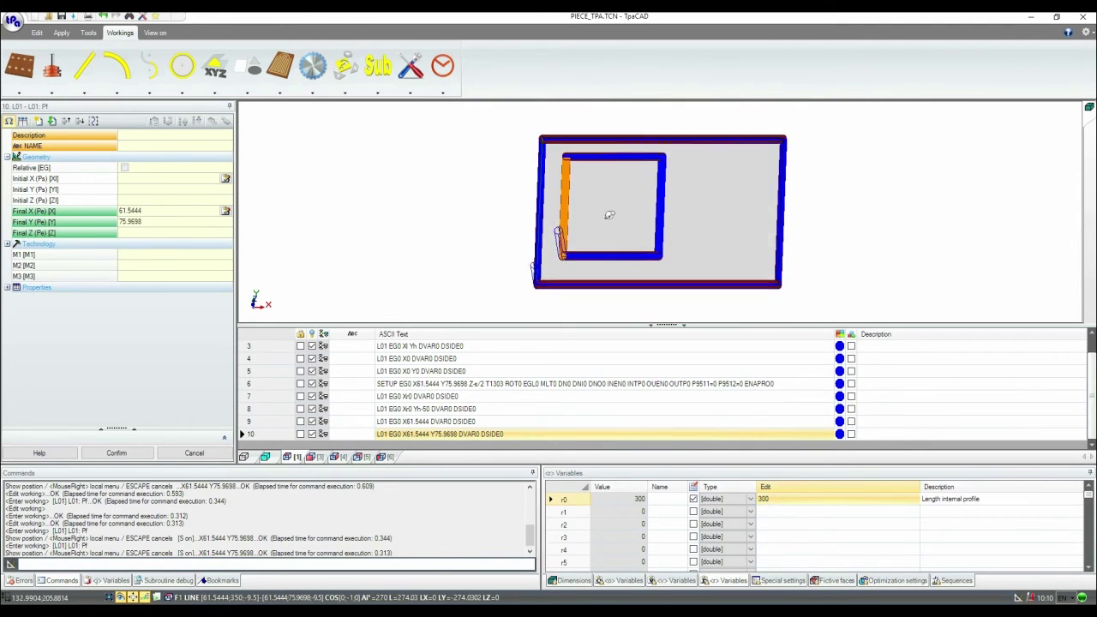
# Step: Change variable r0, the internal profile's length, to 150
pyautogui.click(821, 501)
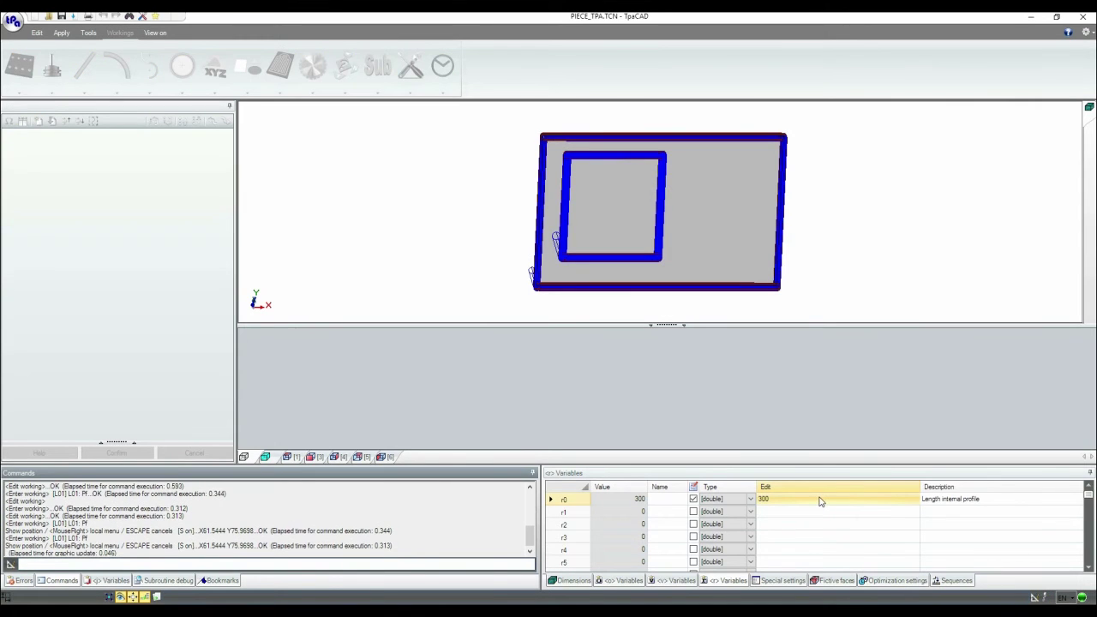
pyautogui.click(821, 499)
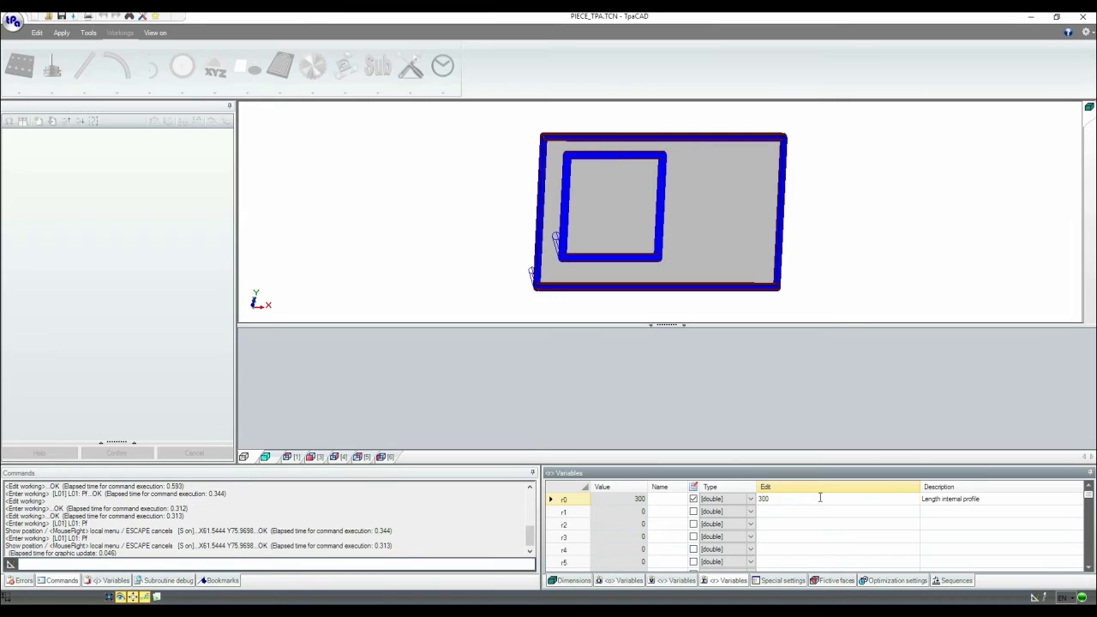
pyautogui.write('150')
pyautogui.press('Return')
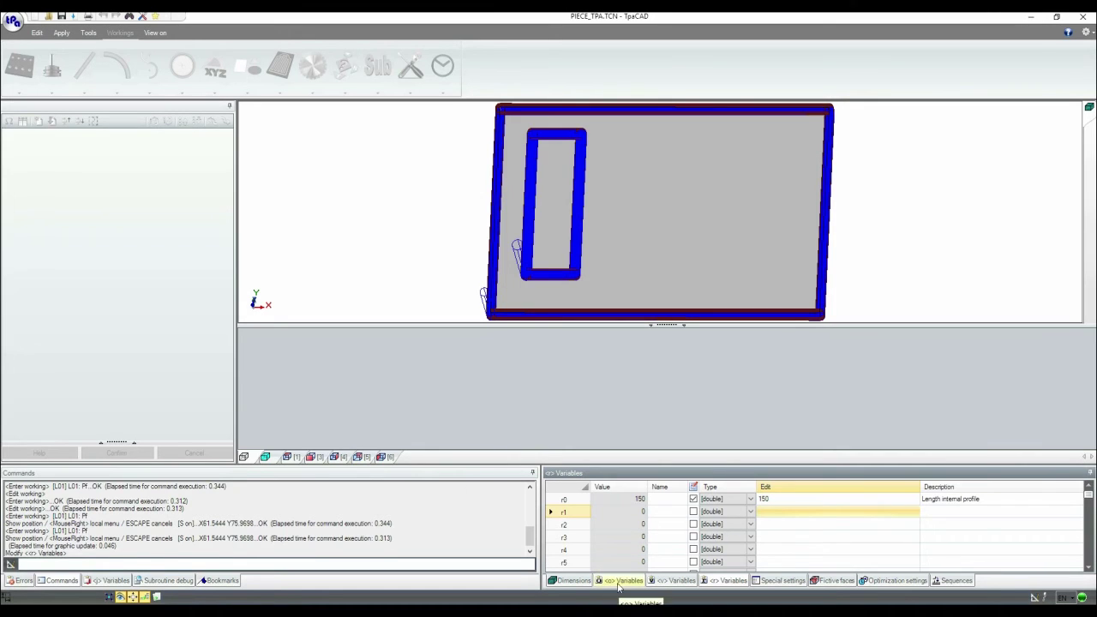
# Step: Set the panel's length to 800 mm in its dimensions
pyautogui.click(580, 581)
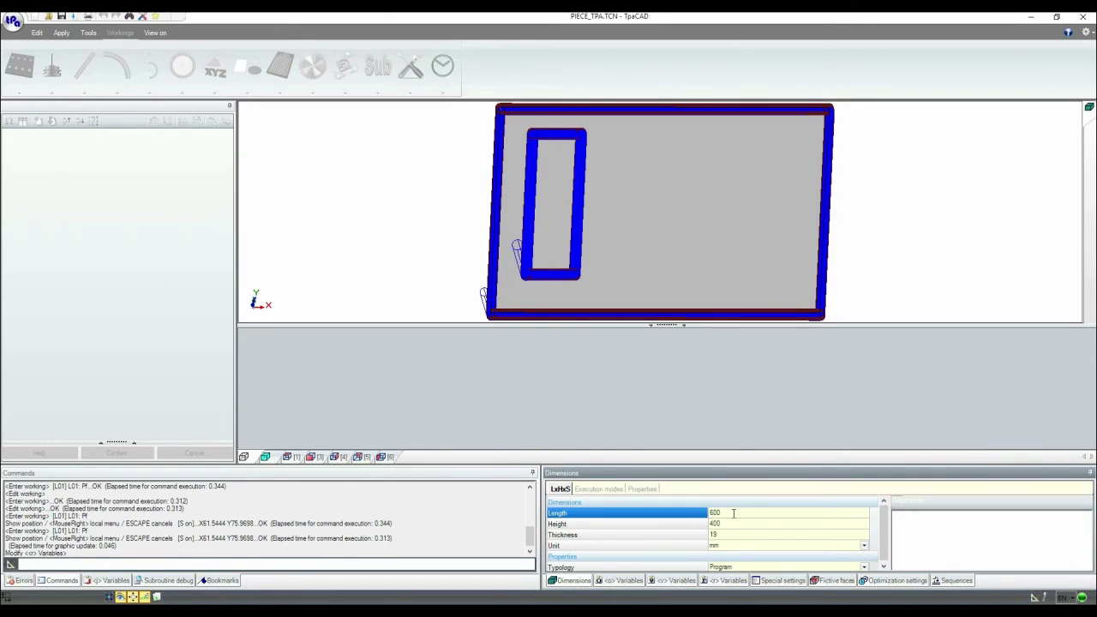
pyautogui.click(742, 513)
pyautogui.write('800')
pyautogui.press('Return')
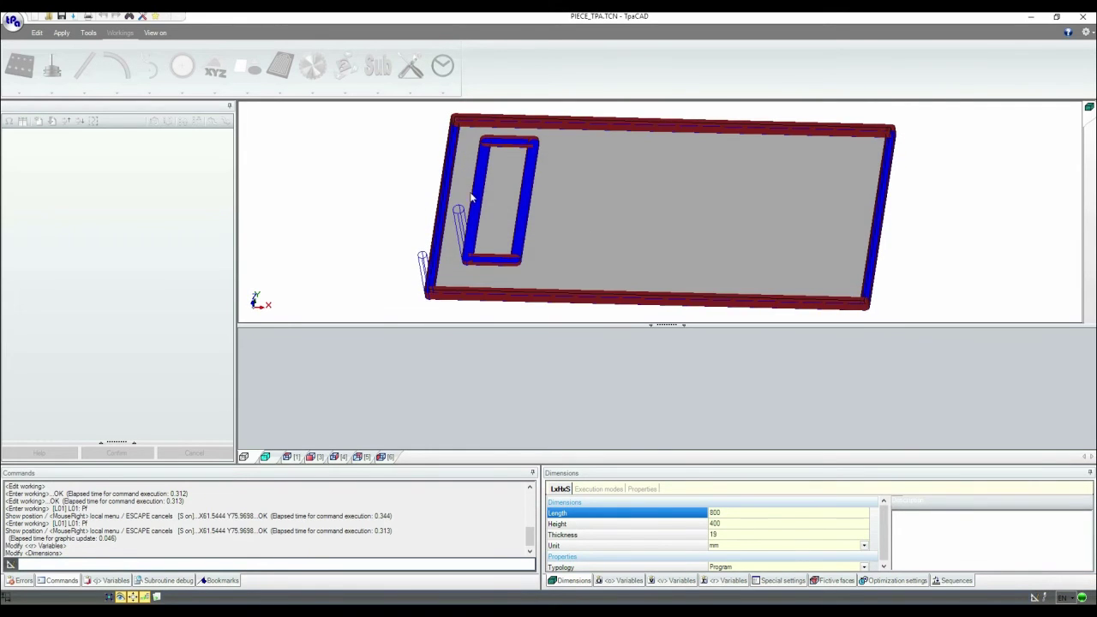
# Step: Open face 1 of the panel for editing its workings
pyautogui.click(571, 231)
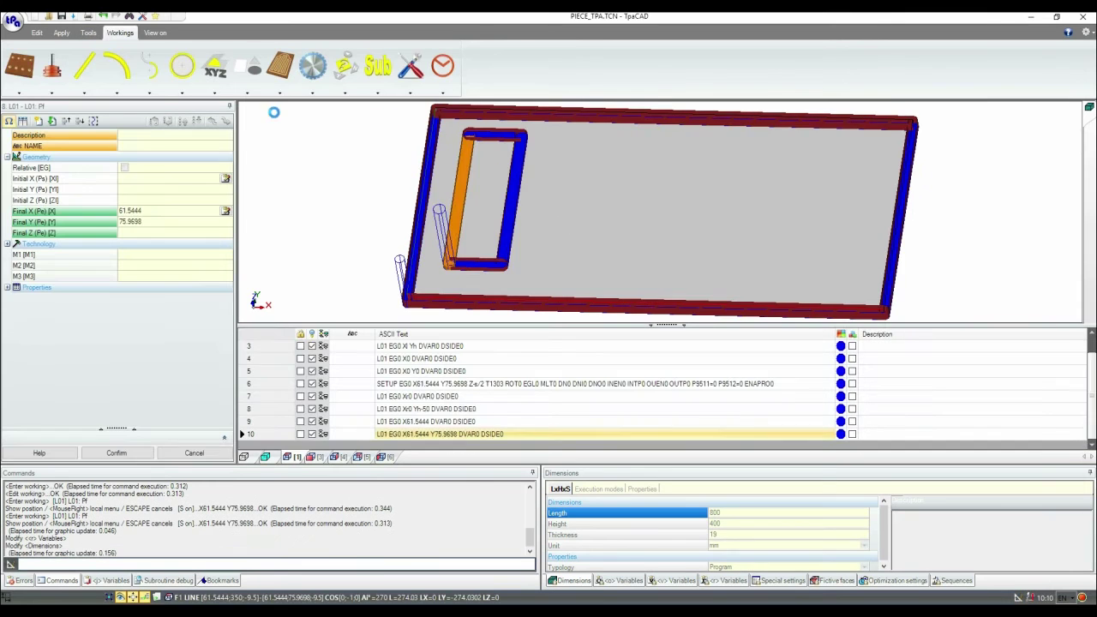
pyautogui.click(19, 66)
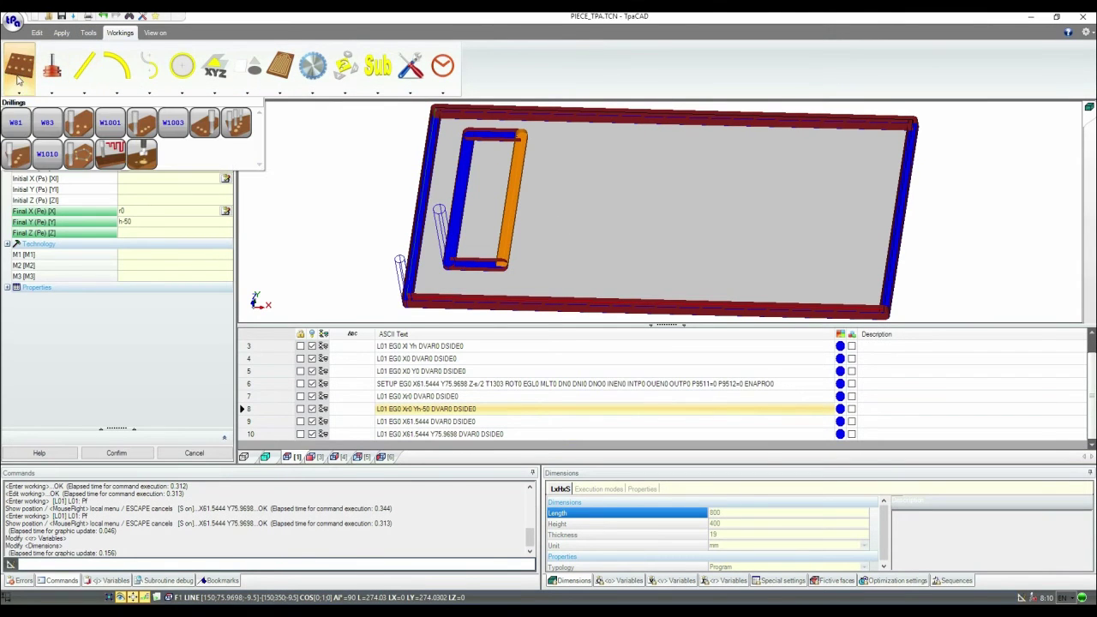
pyautogui.click(109, 123)
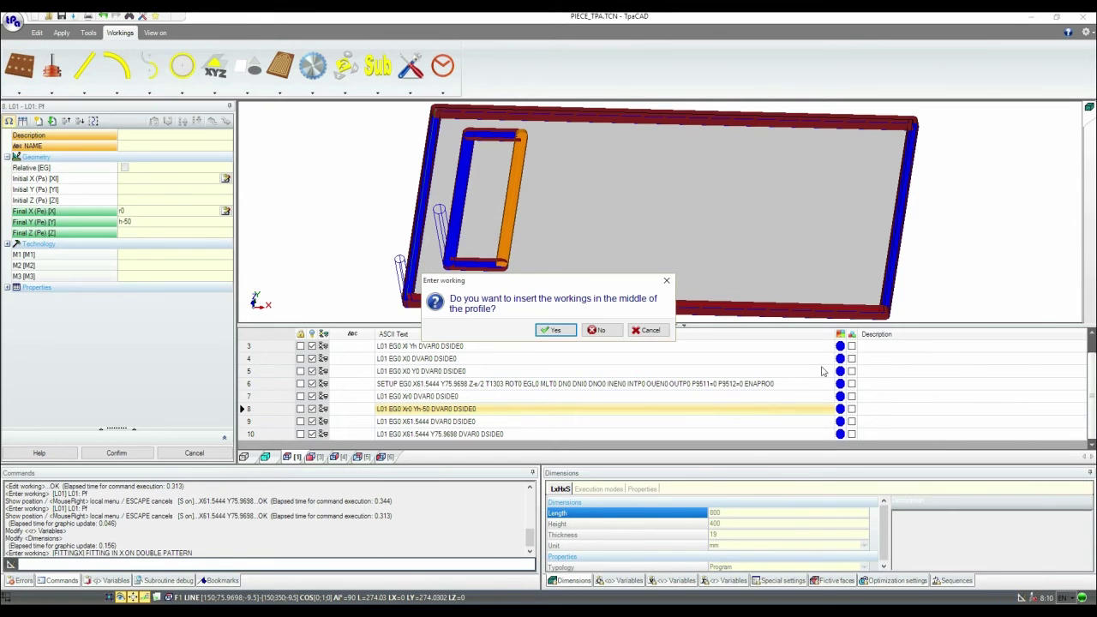
pyautogui.click(557, 329)
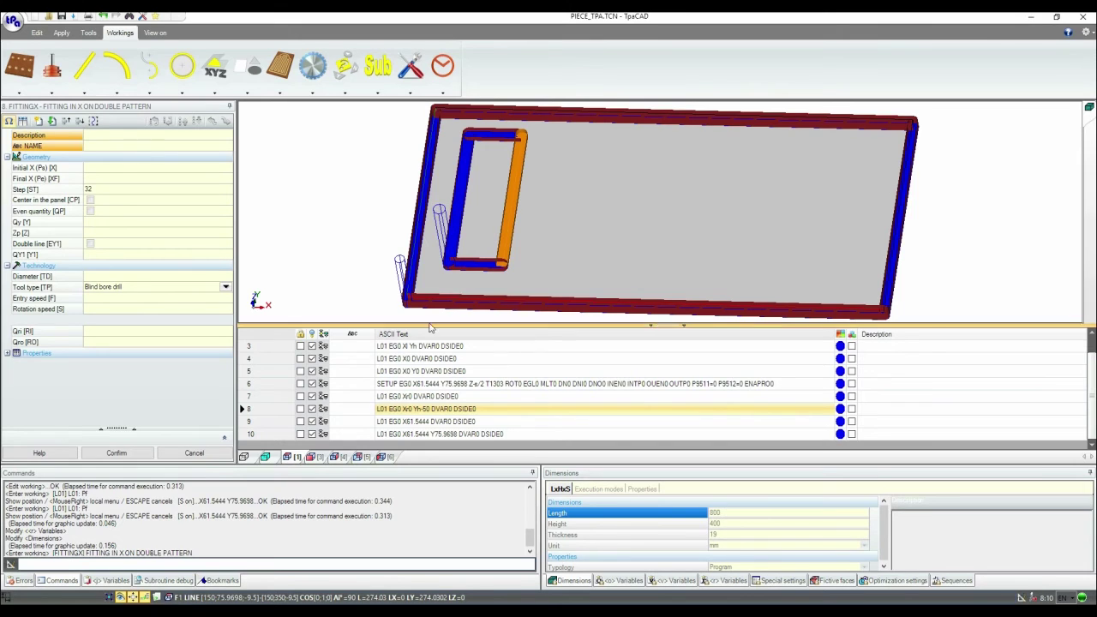
pyautogui.click(196, 455)
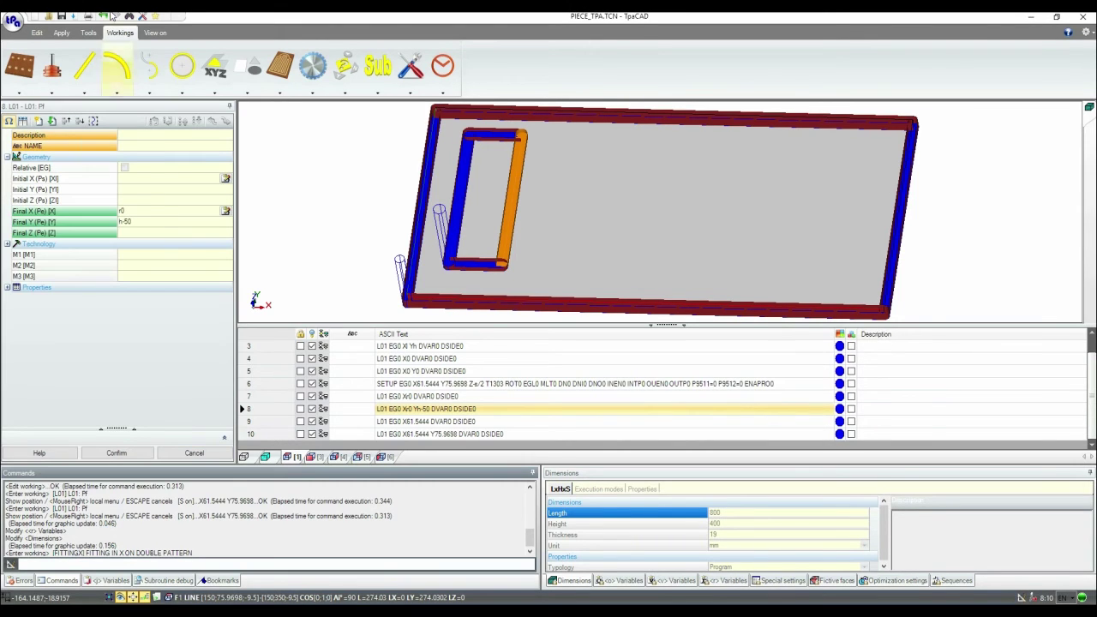
# Step: Add a FITTINGX drilling after the internal profile, with initial X r0+50, final X l-50, Qy 80 and Zp -s+3
pyautogui.click(52, 77)
pyautogui.click(54, 118)
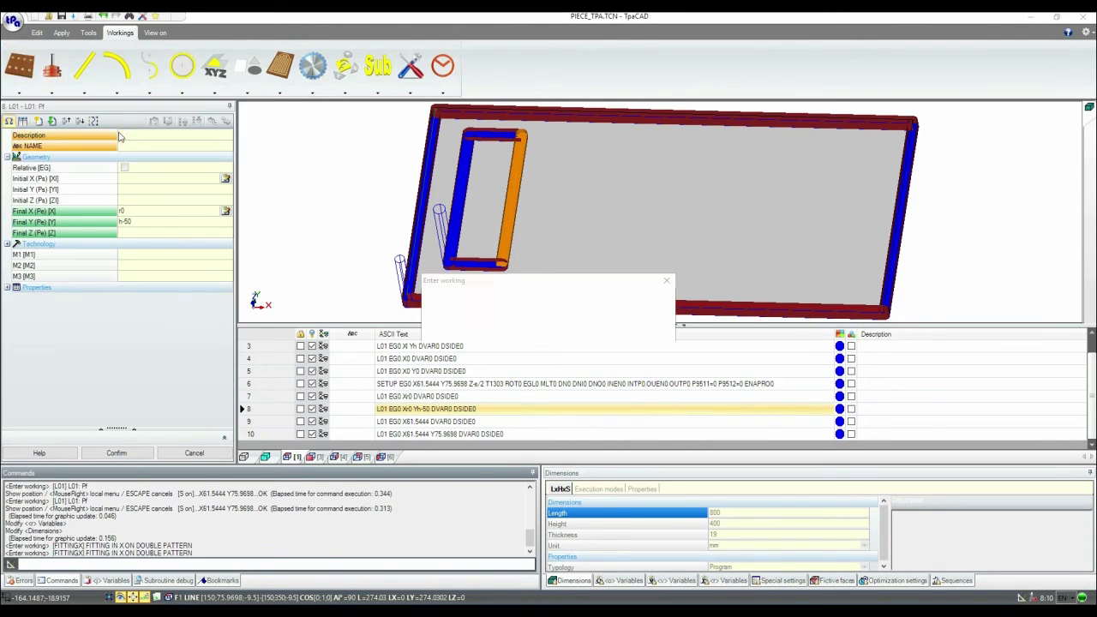
pyautogui.click(600, 331)
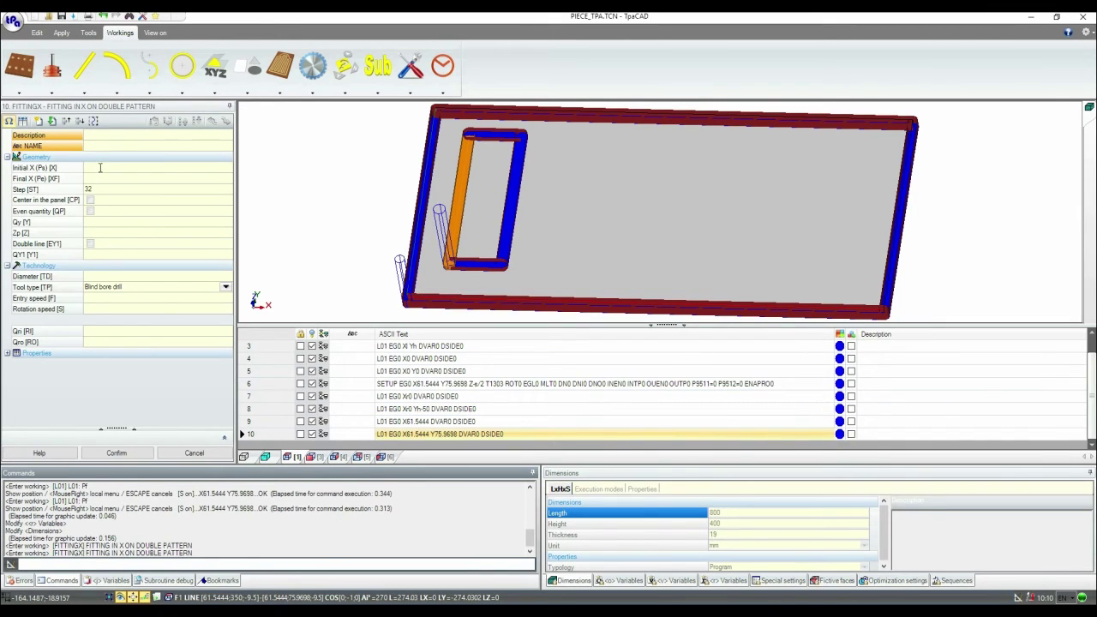
pyautogui.click(101, 168)
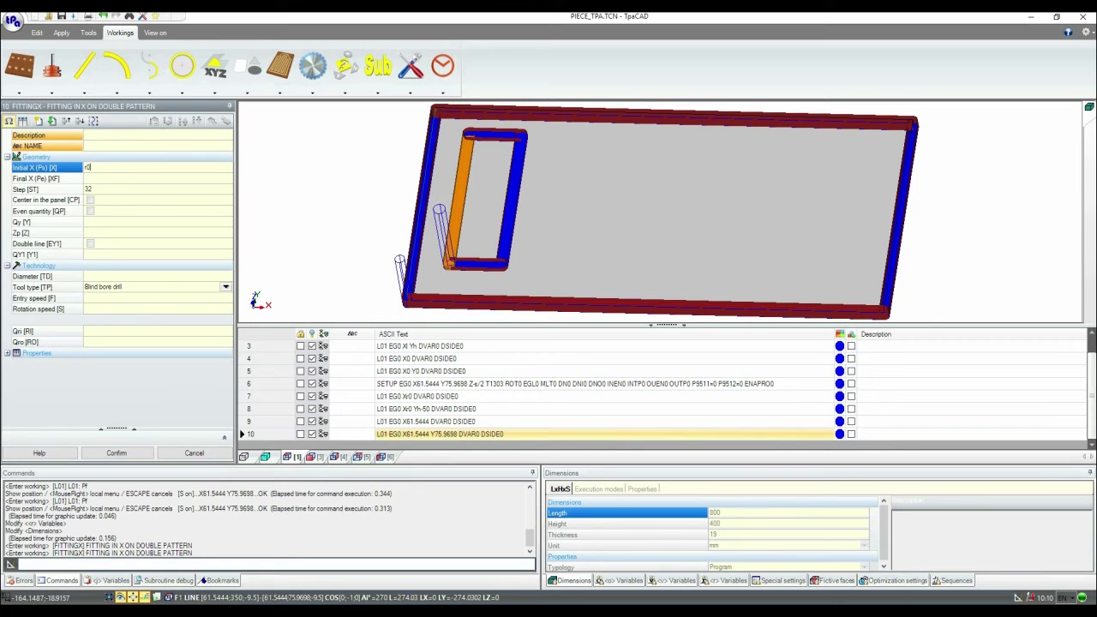
pyautogui.press('Tab')
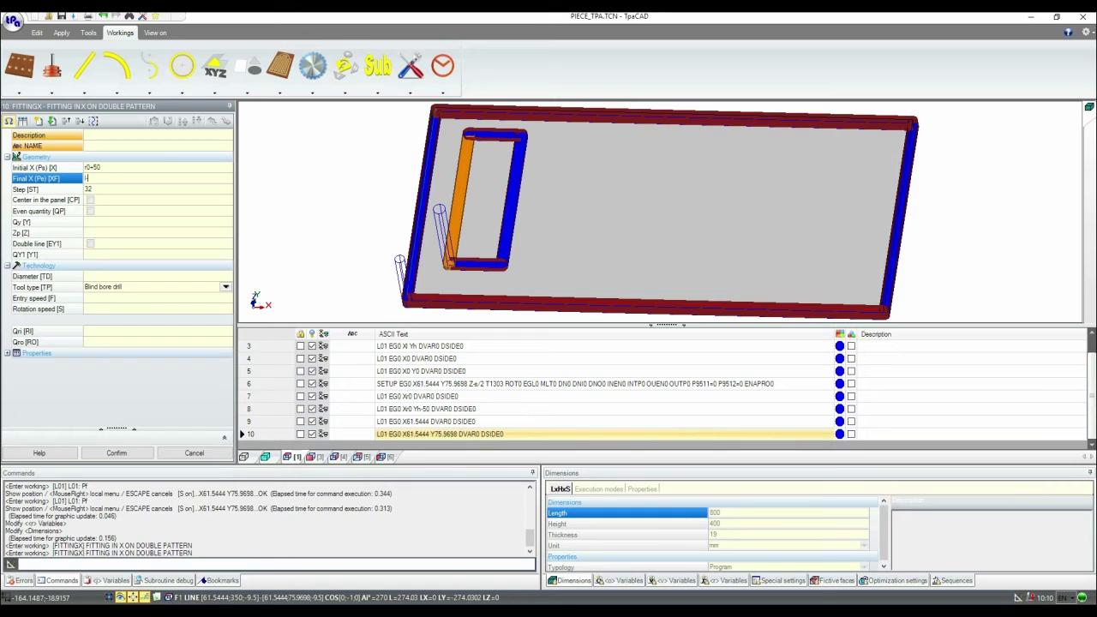
pyautogui.press('Tab')
pyautogui.press('Tab')
pyautogui.press('Tab')
pyautogui.press('Tab')
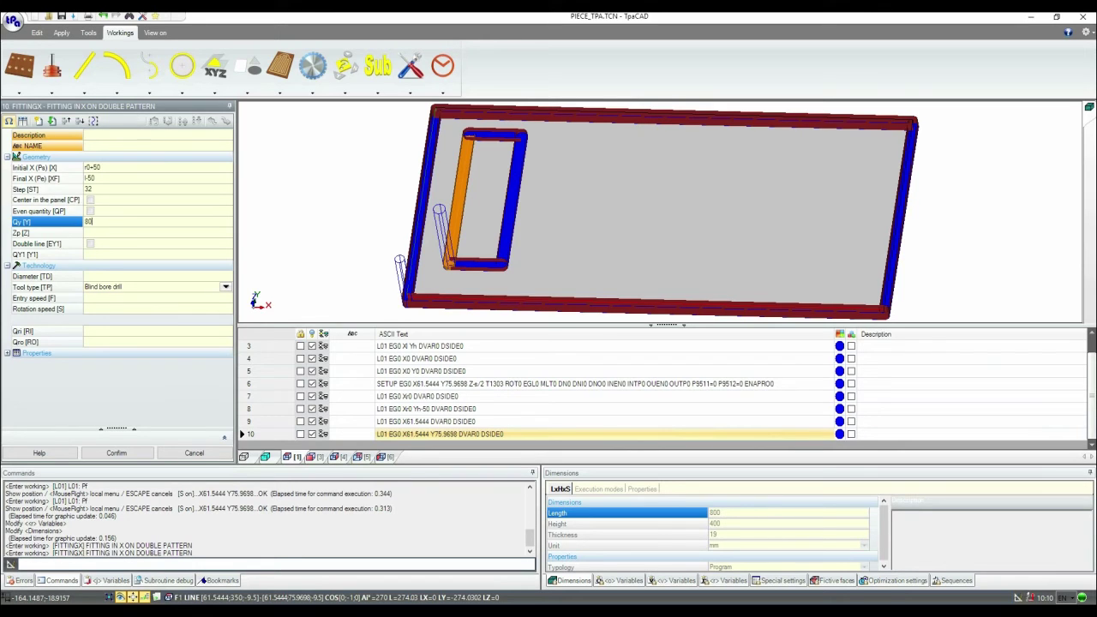
pyautogui.press('Tab')
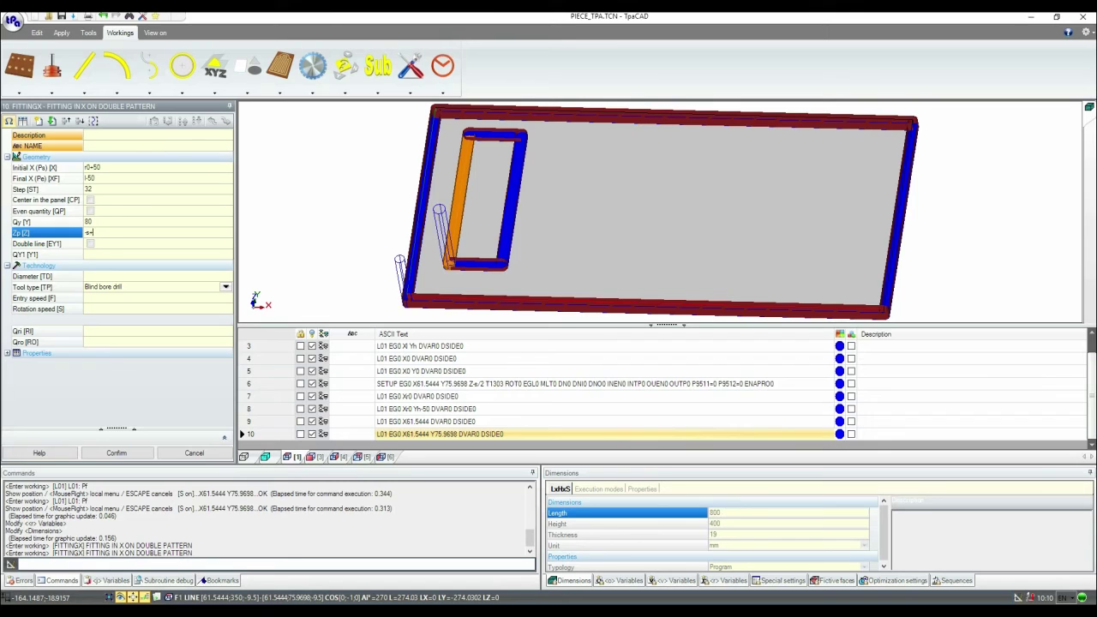
pyautogui.press('Tab')
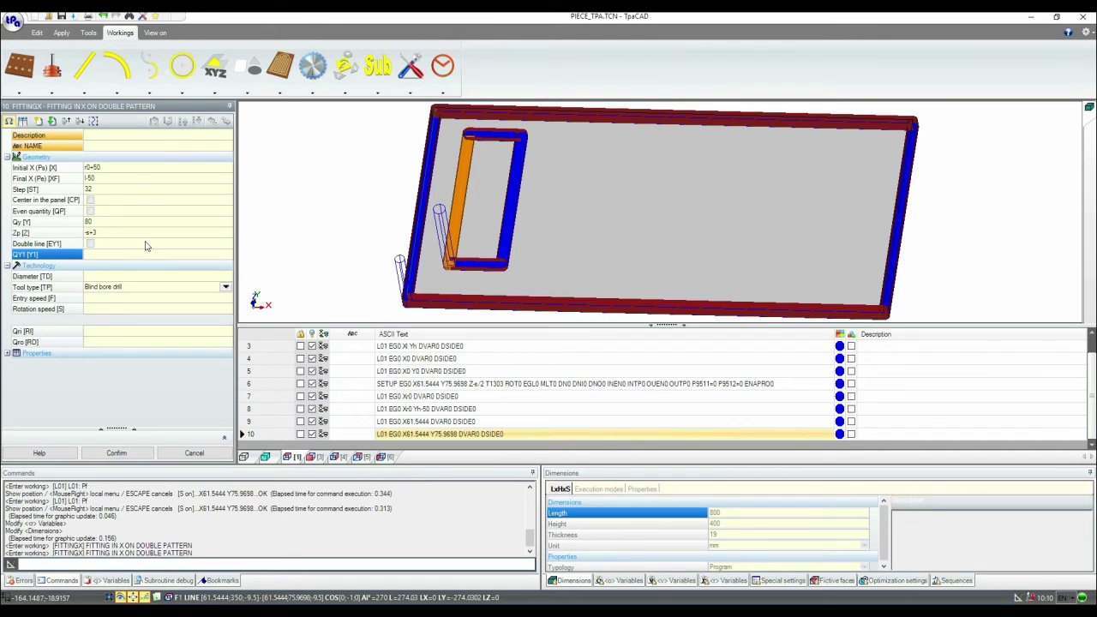
# Step: Enable the fitting's double line at QY1 h-80, set the drill diameter to 13, and insert the working
pyautogui.click(91, 244)
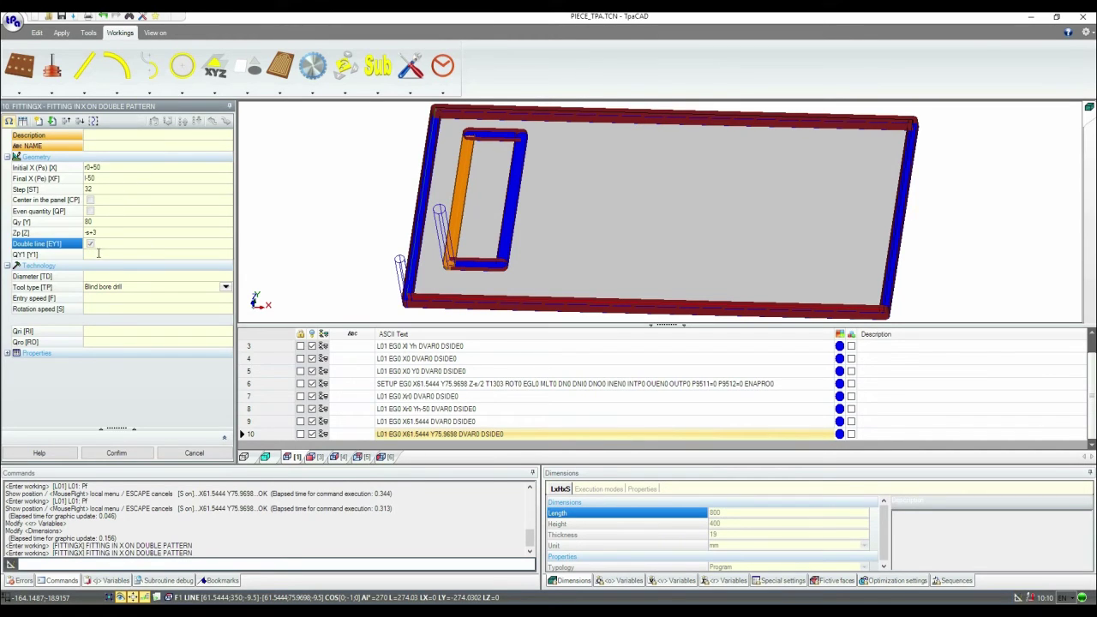
pyautogui.click(105, 254)
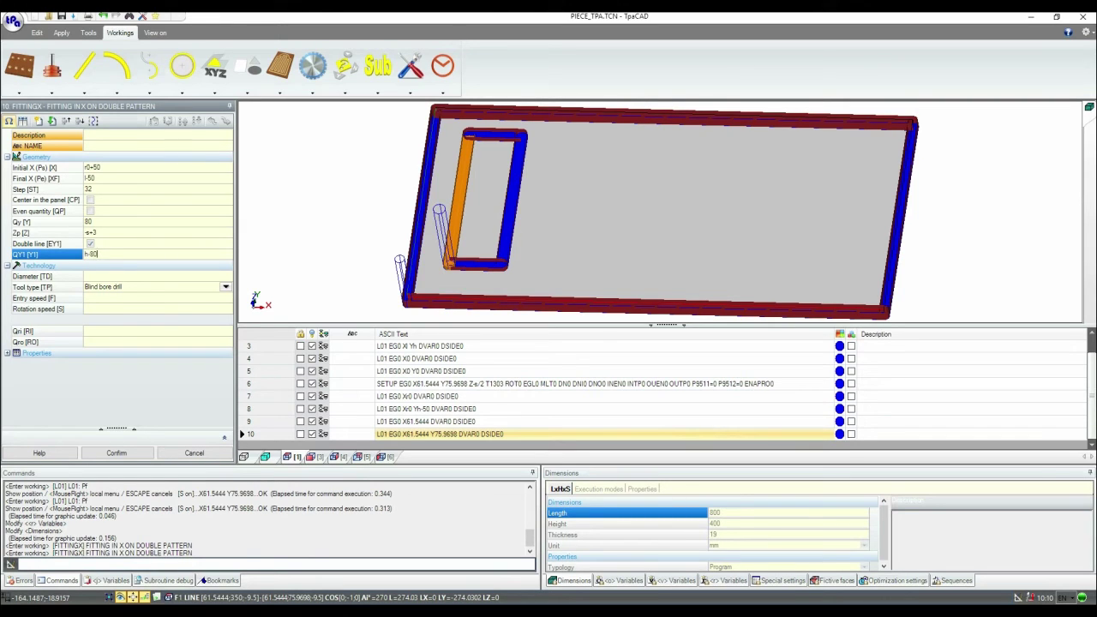
pyautogui.click(131, 277)
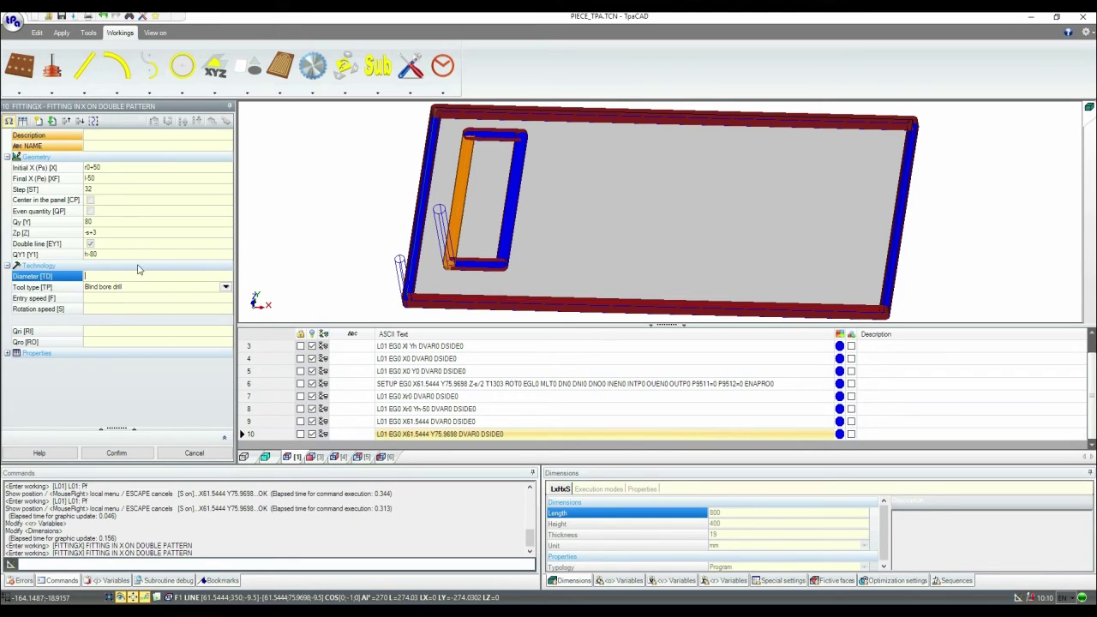
pyautogui.write('8')
pyautogui.press('Return')
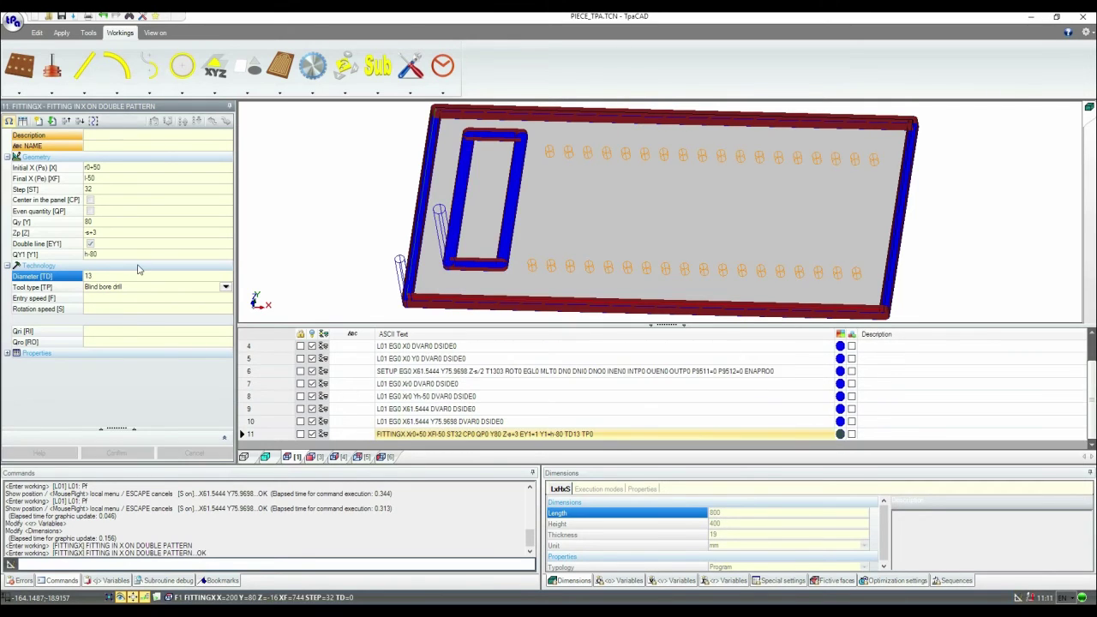
# Step: Set variable r0, the internal profile's length, to 40
pyautogui.moveTo(649, 190); pyautogui.dragTo(638, 233, button='middle')
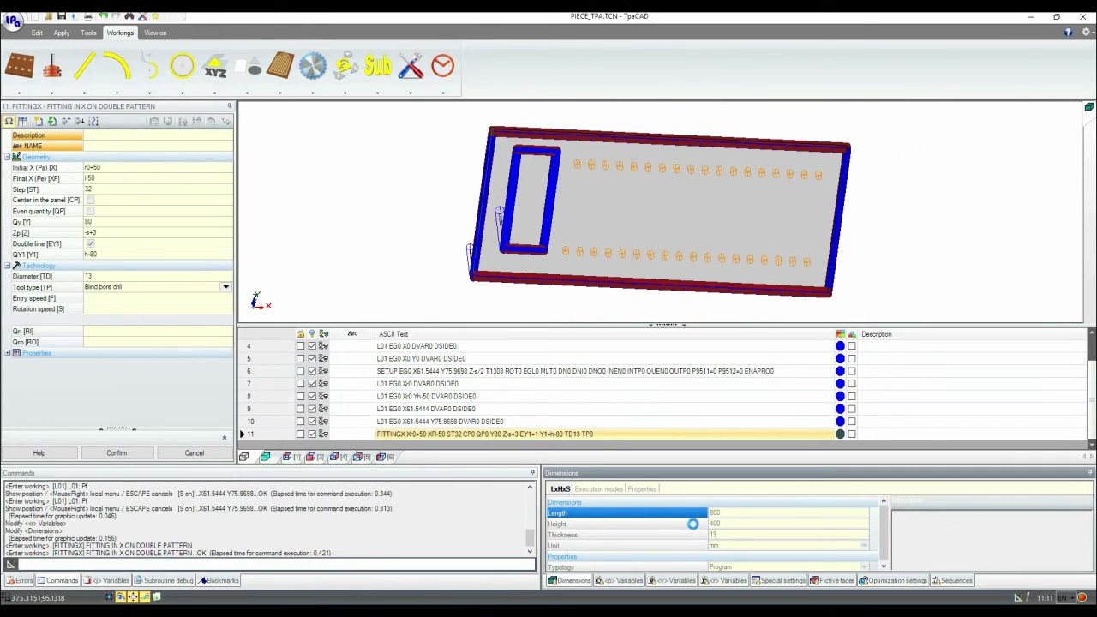
pyautogui.click(725, 534)
pyautogui.click(727, 581)
pyautogui.click(762, 500)
pyautogui.write('40')
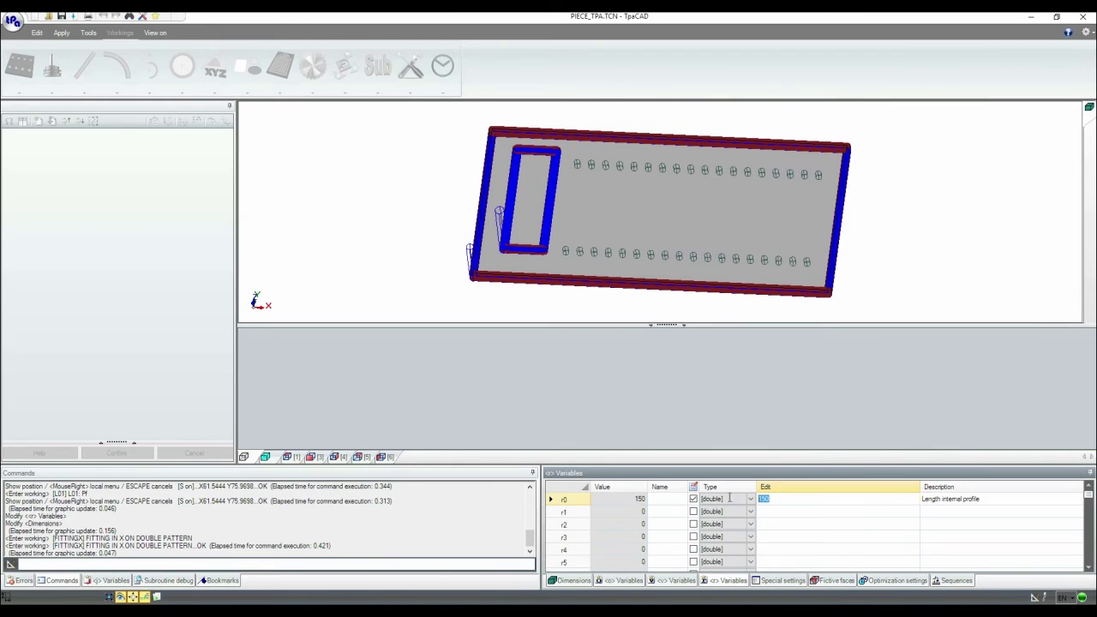
pyautogui.press('Return')
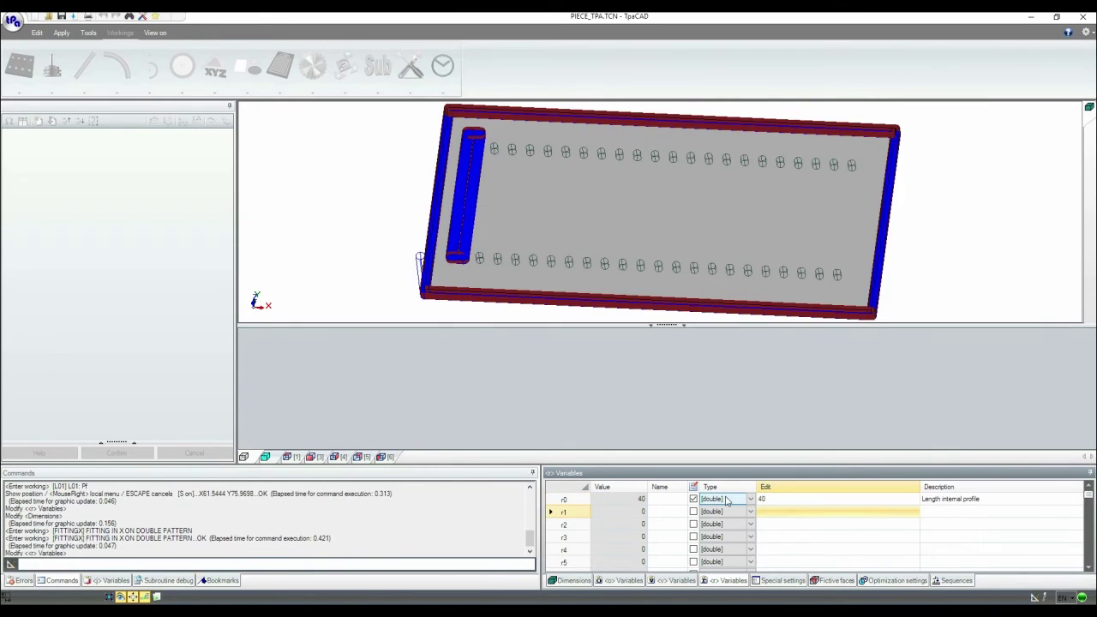
# Step: Change variable r0 to 400 and inspect how the internal profile and drilling rows adapt
pyautogui.click(727, 501)
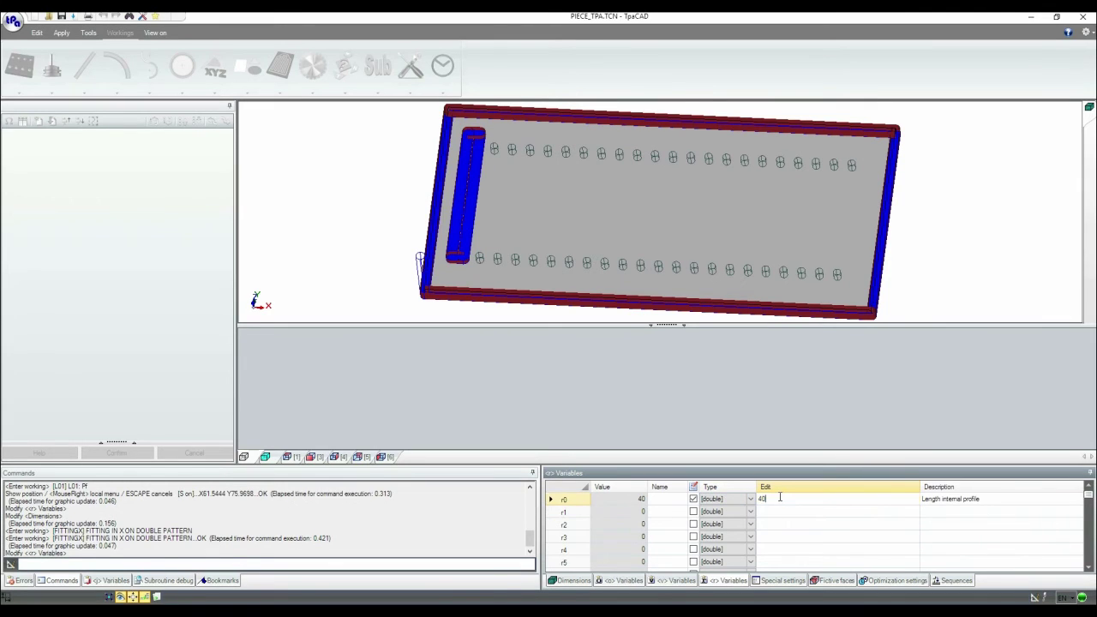
pyautogui.write('400')
pyautogui.press('Return')
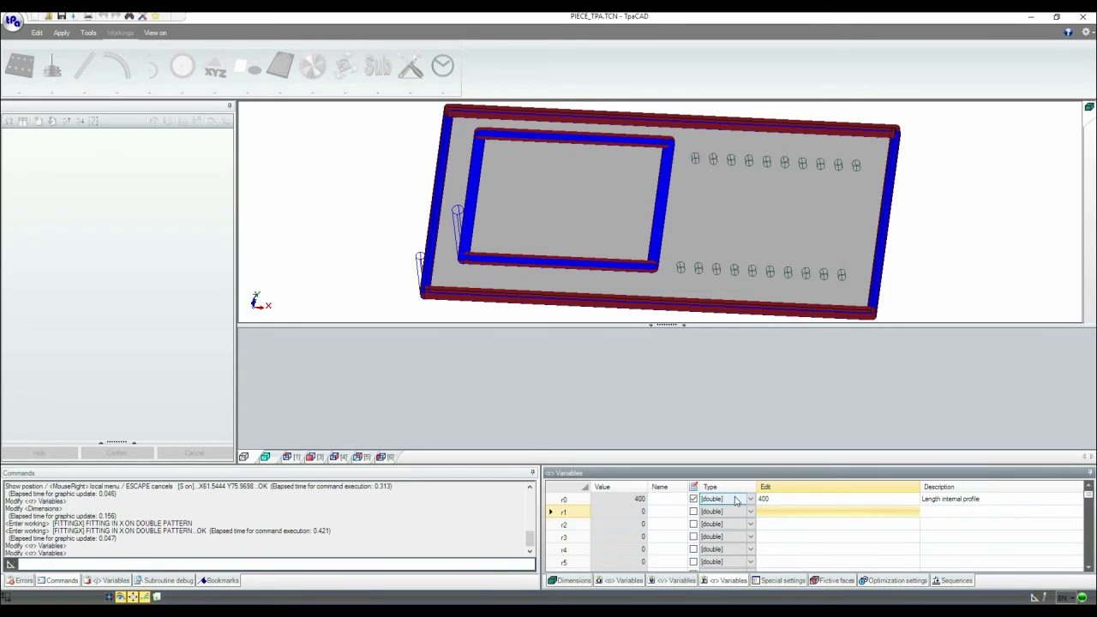
pyautogui.moveTo(678, 274); pyautogui.dragTo(490, 203, button='middle')
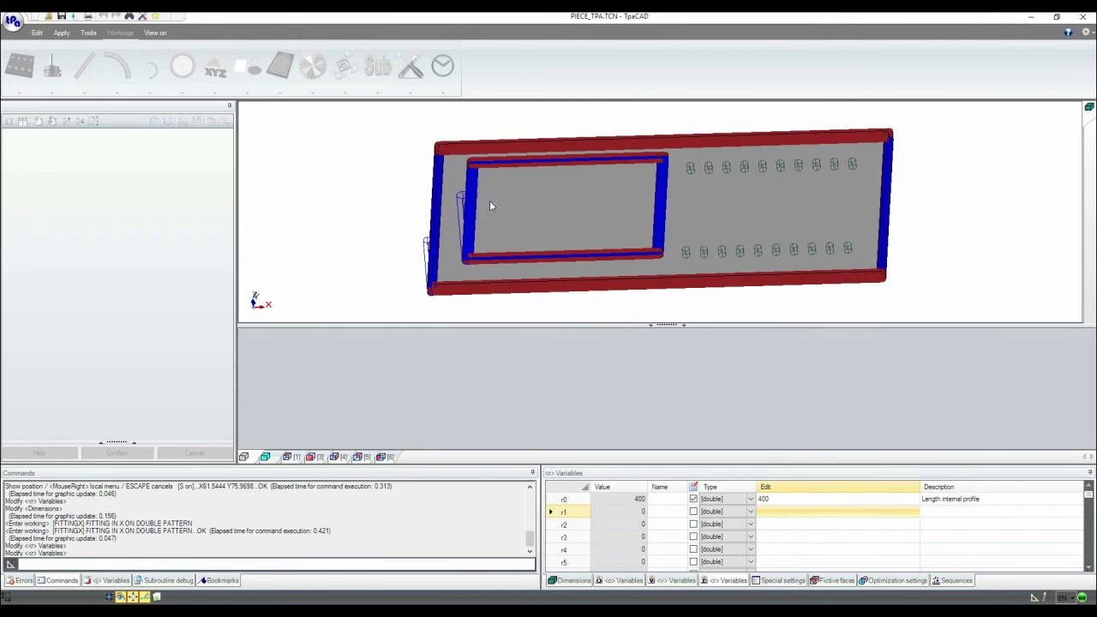
# Step: Save the program as __Demo1 in the Product folder and optimize it for work area S
pyautogui.click(13, 21)
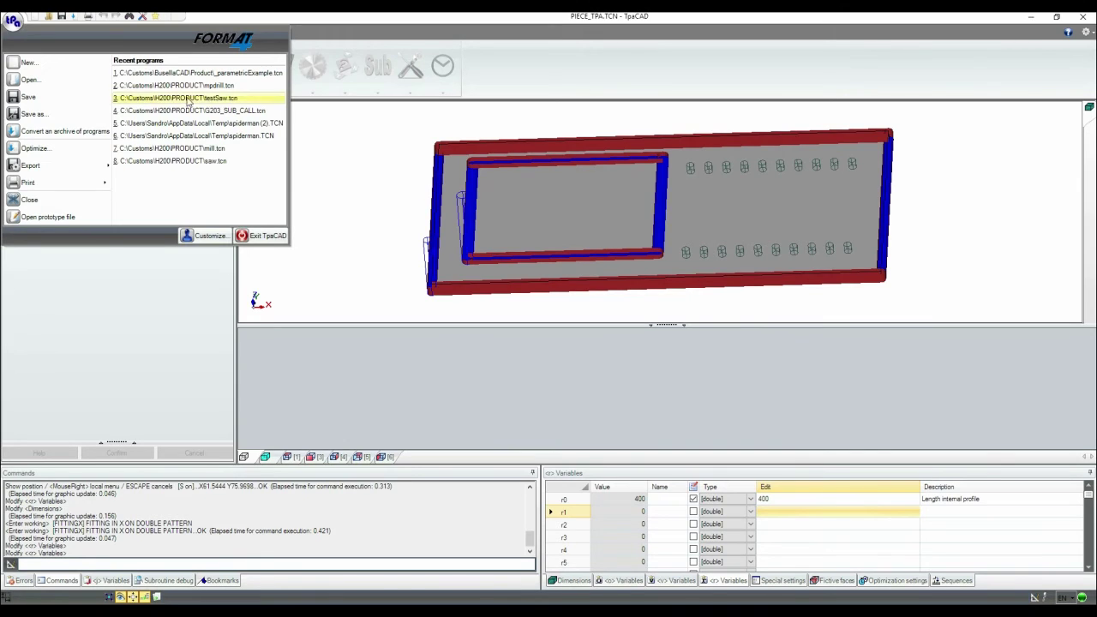
pyautogui.click(28, 97)
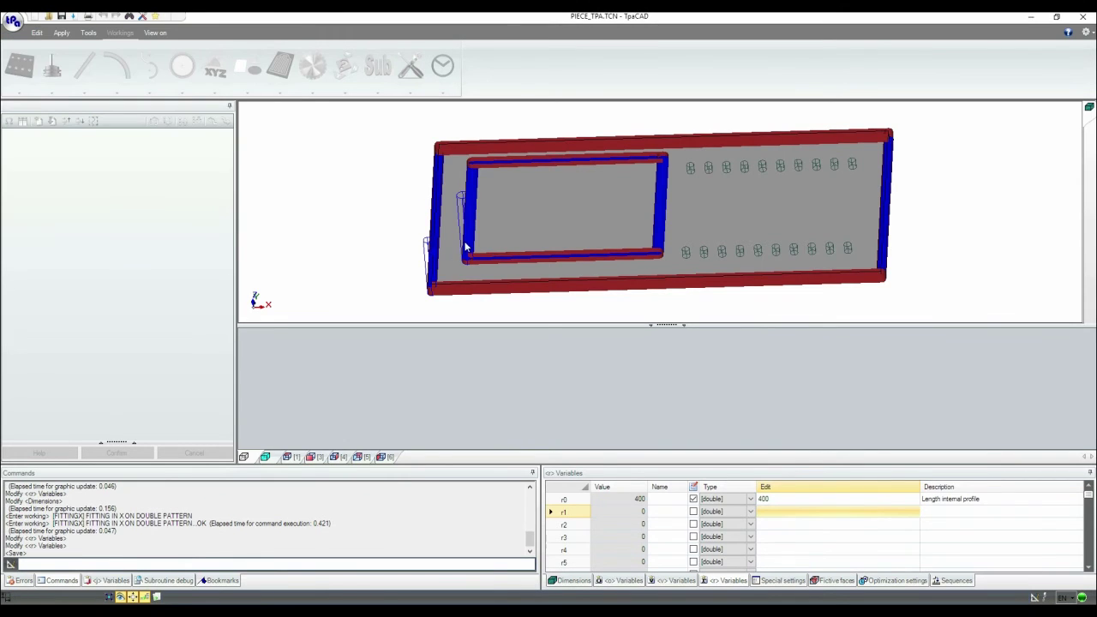
pyautogui.write('_')
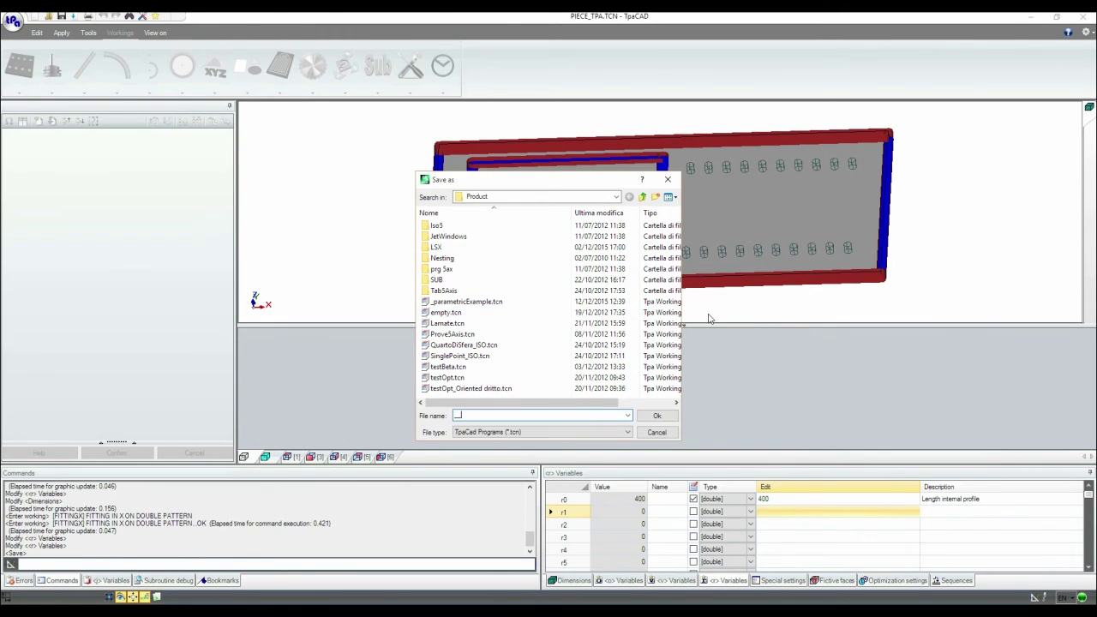
pyautogui.write('_DEmo1')
pyautogui.press('Return')
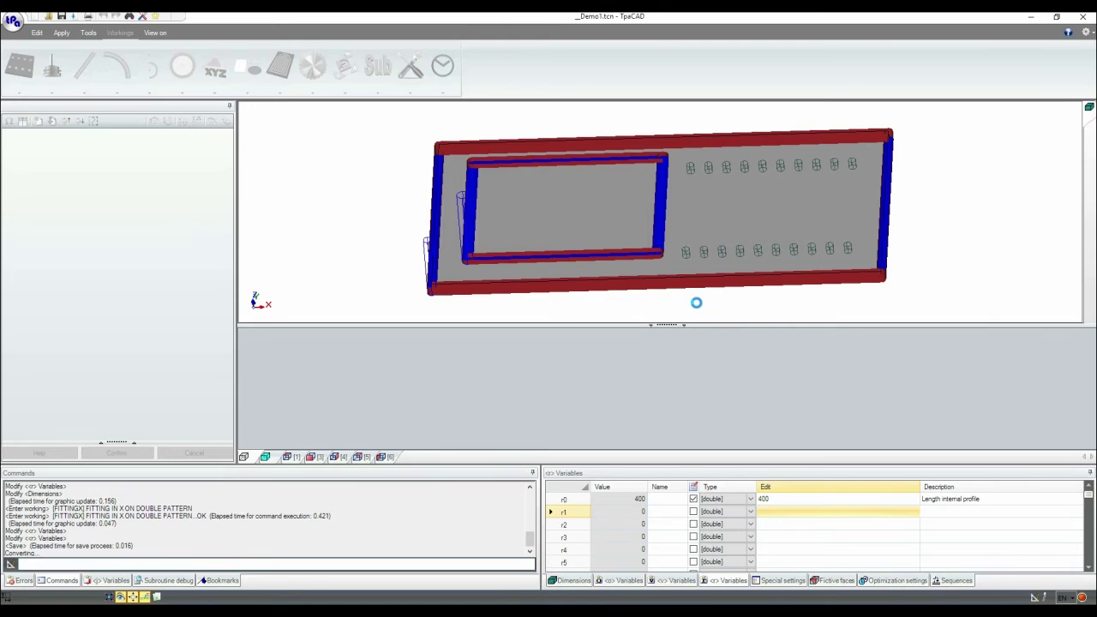
pyautogui.click(570, 410)
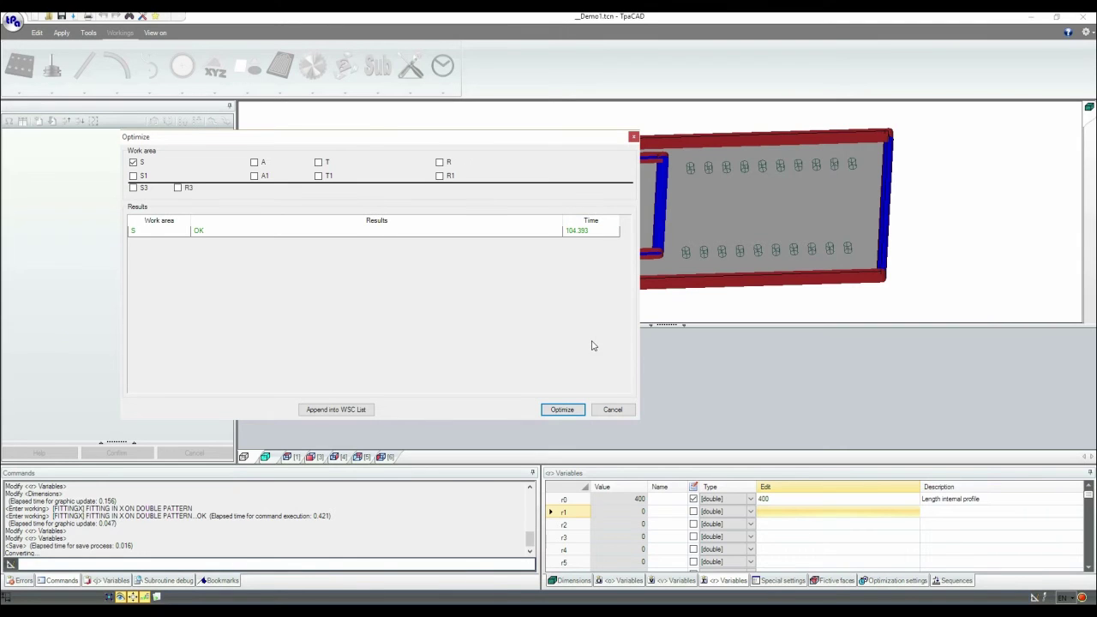
pyautogui.click(614, 411)
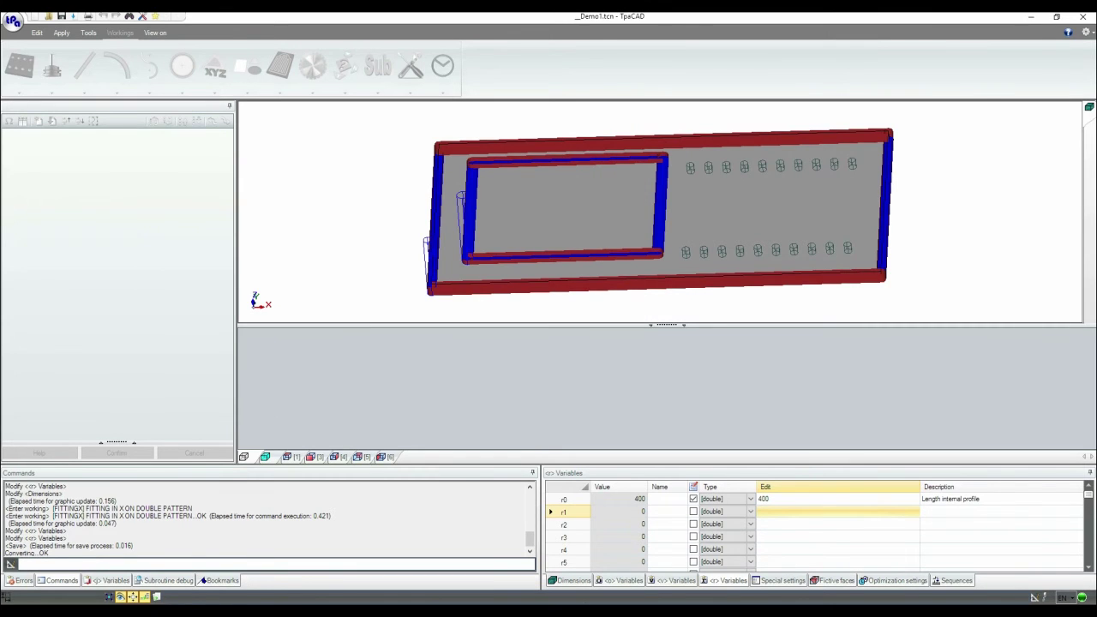
# Step: Switch to WSC and review the machine's Diagn, Synoptic, Bench Selector, General Selector and Device pages
pyautogui.moveTo(630, 608)
pyautogui.click(630, 566)
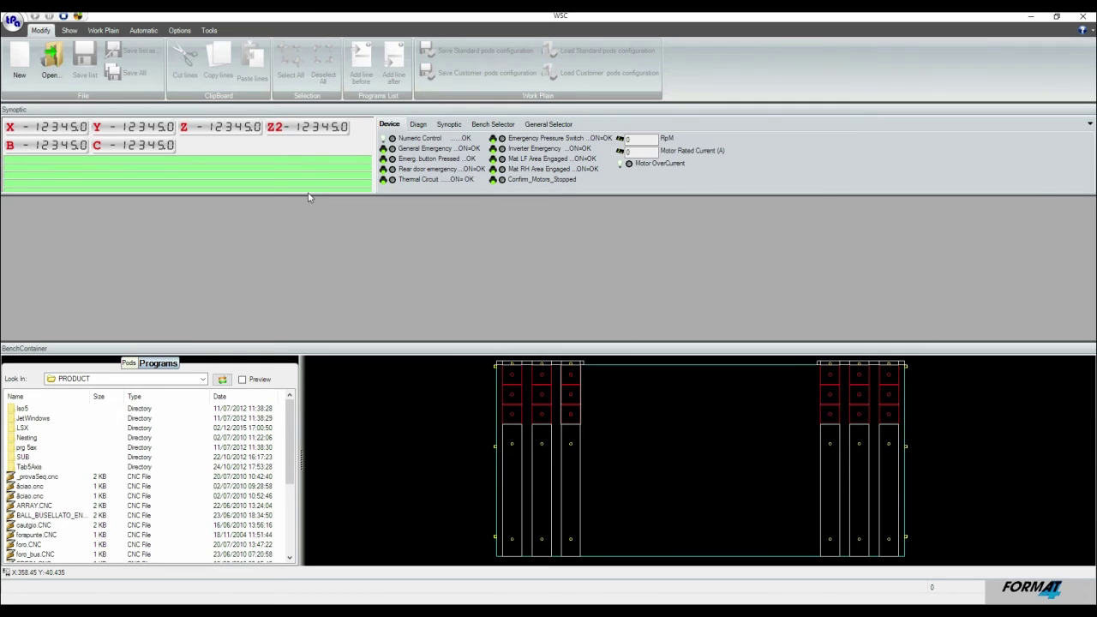
pyautogui.click(418, 125)
pyautogui.click(449, 125)
pyautogui.click(493, 124)
pyautogui.click(542, 125)
pyautogui.click(511, 126)
pyautogui.click(533, 127)
pyautogui.click(498, 127)
pyautogui.click(449, 126)
pyautogui.click(389, 124)
# Step: Space out the second and third bench bars and spread the pods along the first bar
pyautogui.moveTo(581, 458); pyautogui.dragTo(643, 466)
pyautogui.moveTo(545, 470); pyautogui.dragTo(573, 463)
pyautogui.moveTo(514, 415); pyautogui.dragTo(512, 447)
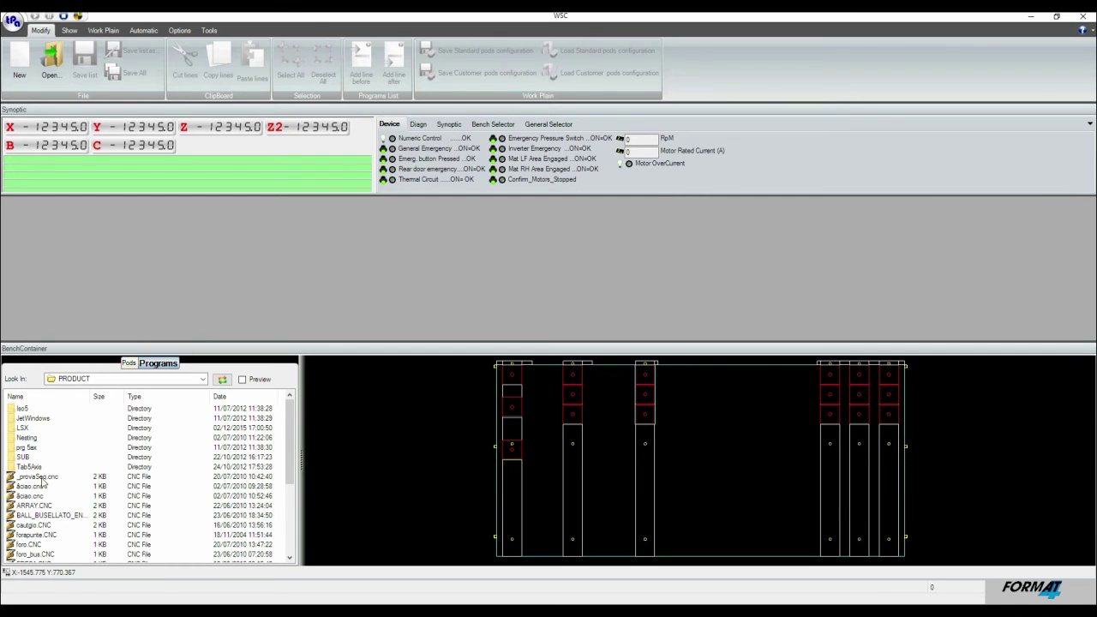
# Step: Place __Demo1.tcn from the refreshed program list onto bench areas R and R3, and select the area R row
pyautogui.click(222, 380)
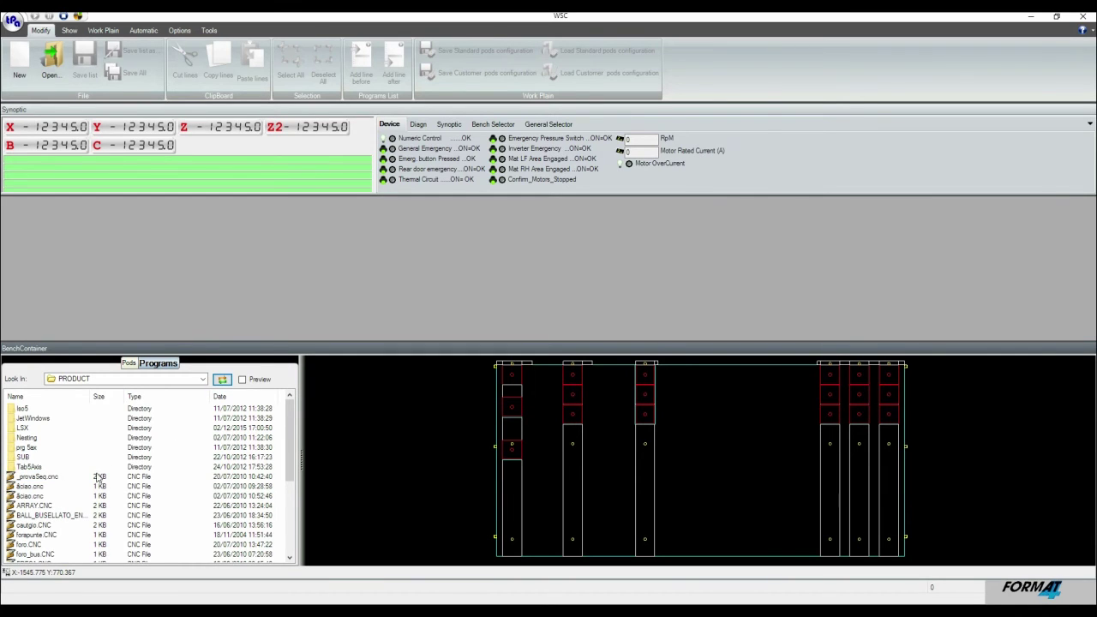
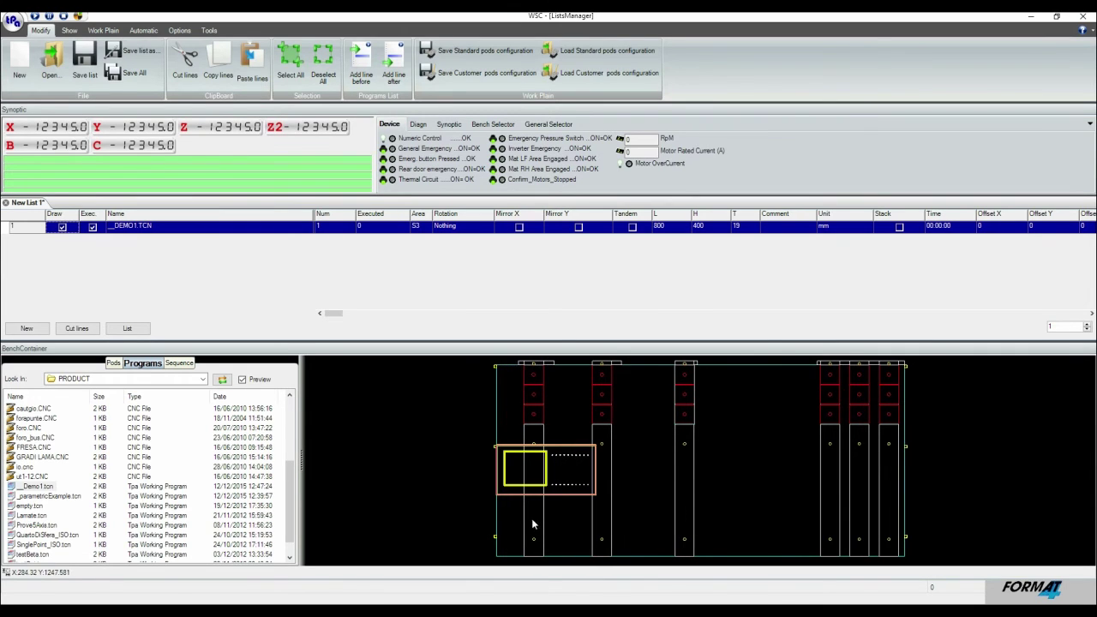
pyautogui.moveTo(36, 486); pyautogui.dragTo(823, 371)
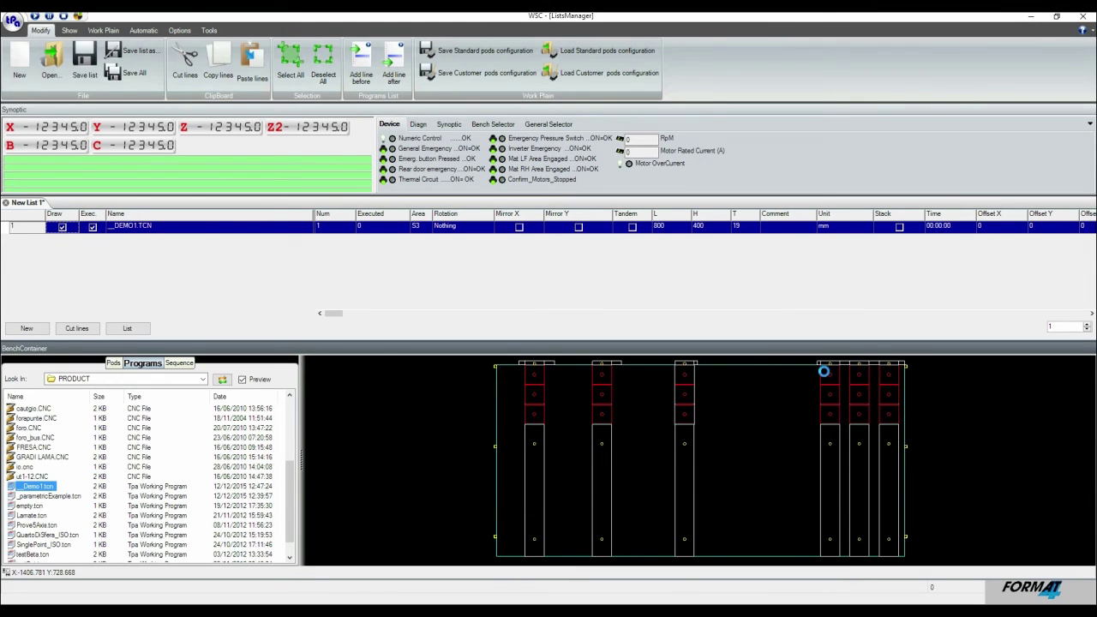
pyautogui.moveTo(28, 489); pyautogui.dragTo(862, 469)
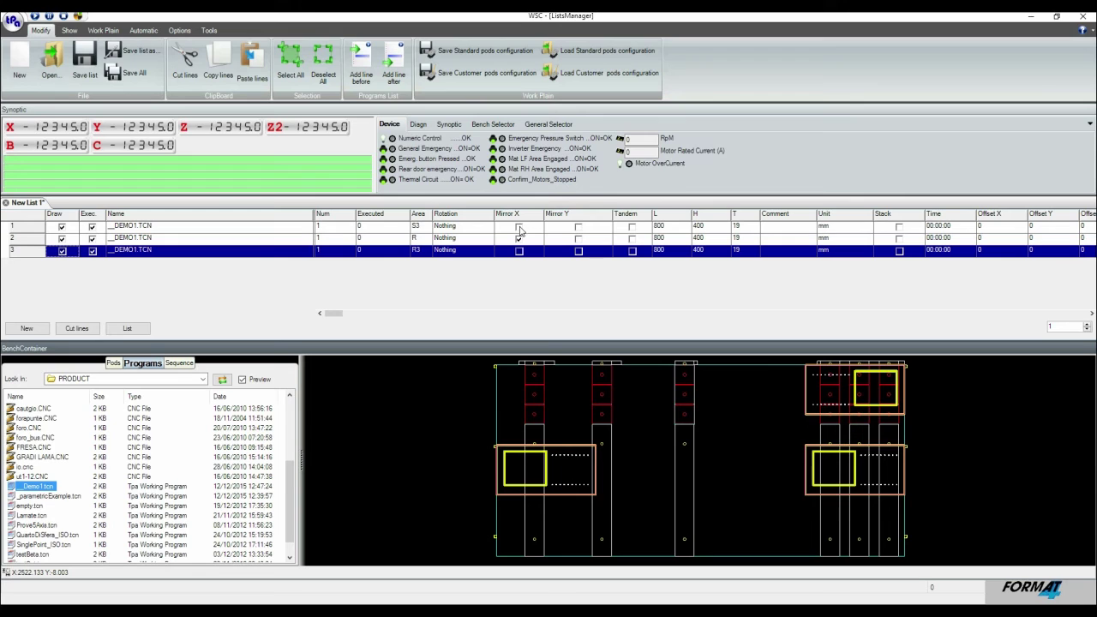
pyautogui.click(244, 240)
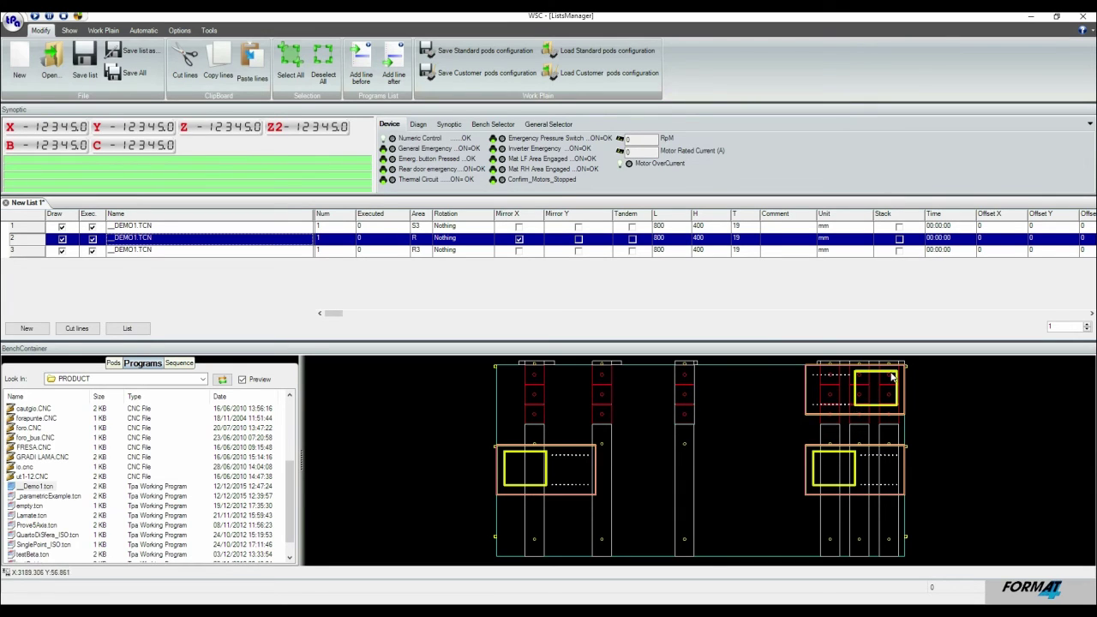
# Step: Turn off Mirror X for the area R program and set length L of the area S3 program to 1300
pyautogui.click(519, 241)
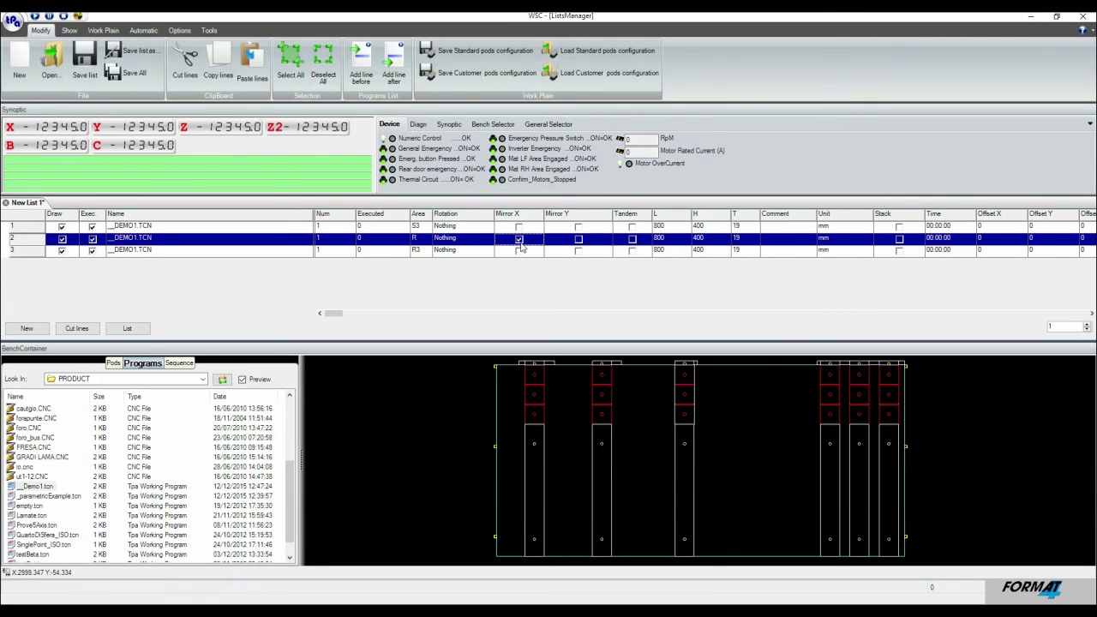
pyautogui.click(520, 245)
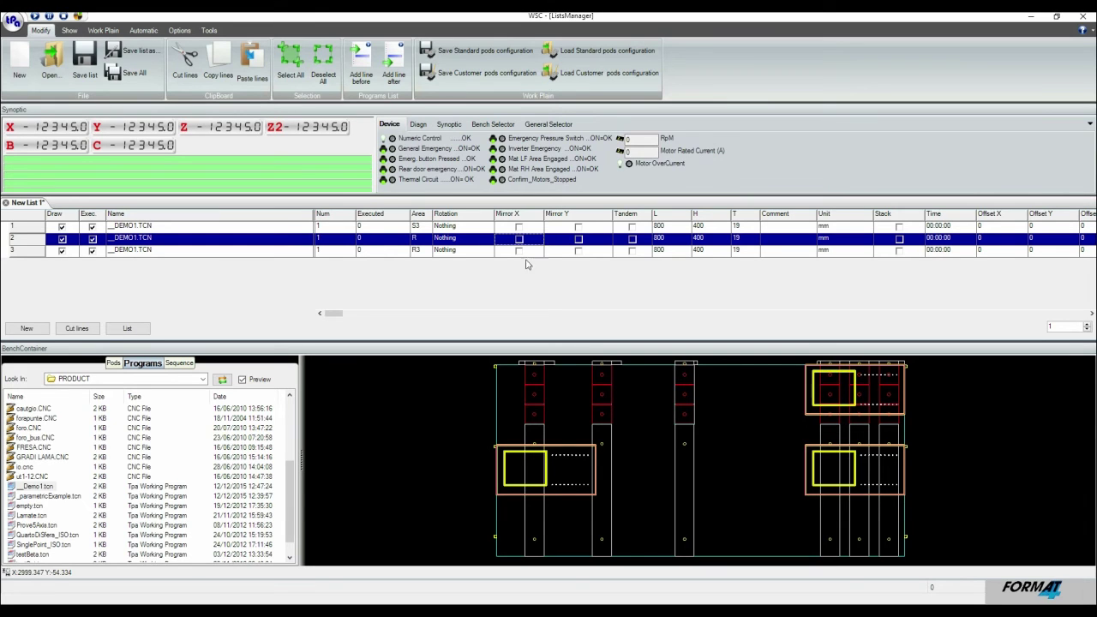
pyautogui.click(671, 227)
pyautogui.click(672, 227)
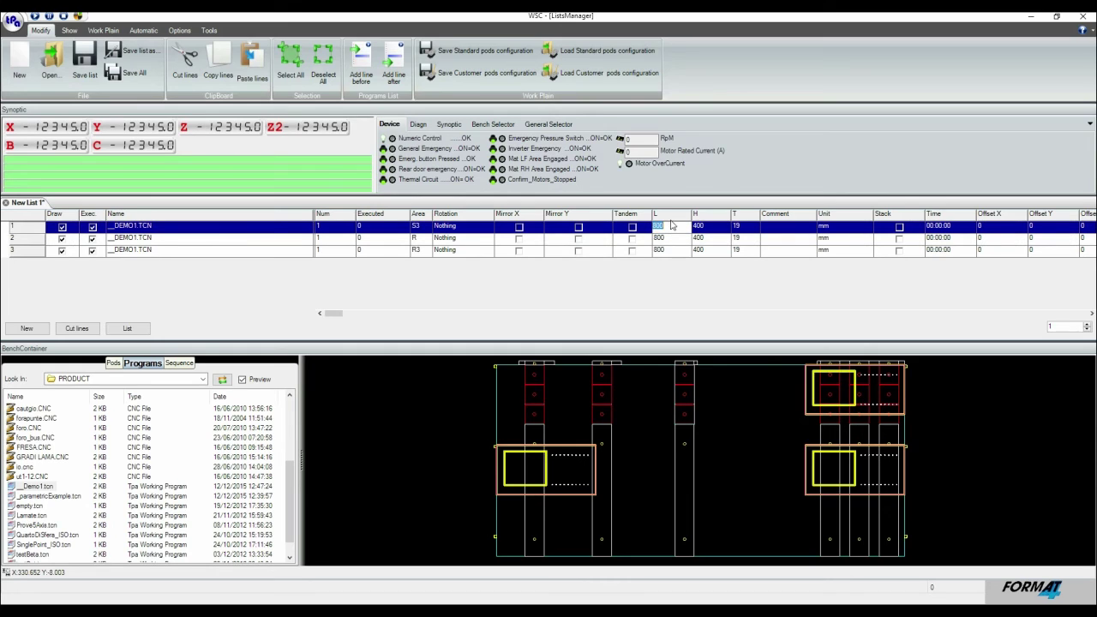
pyautogui.write('1300')
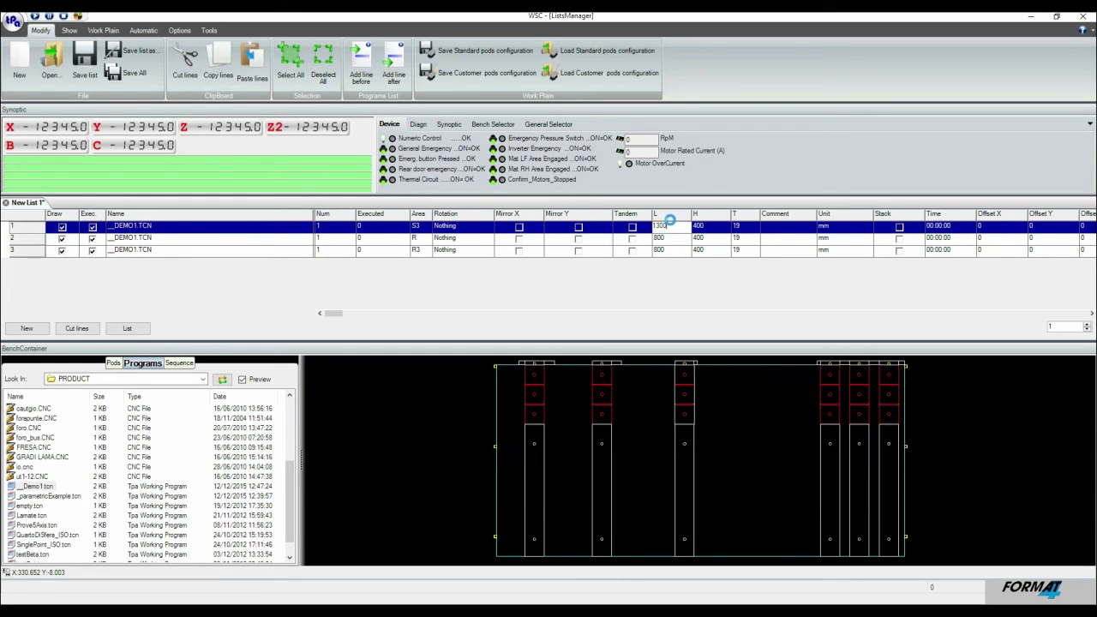
pyautogui.press('Return')
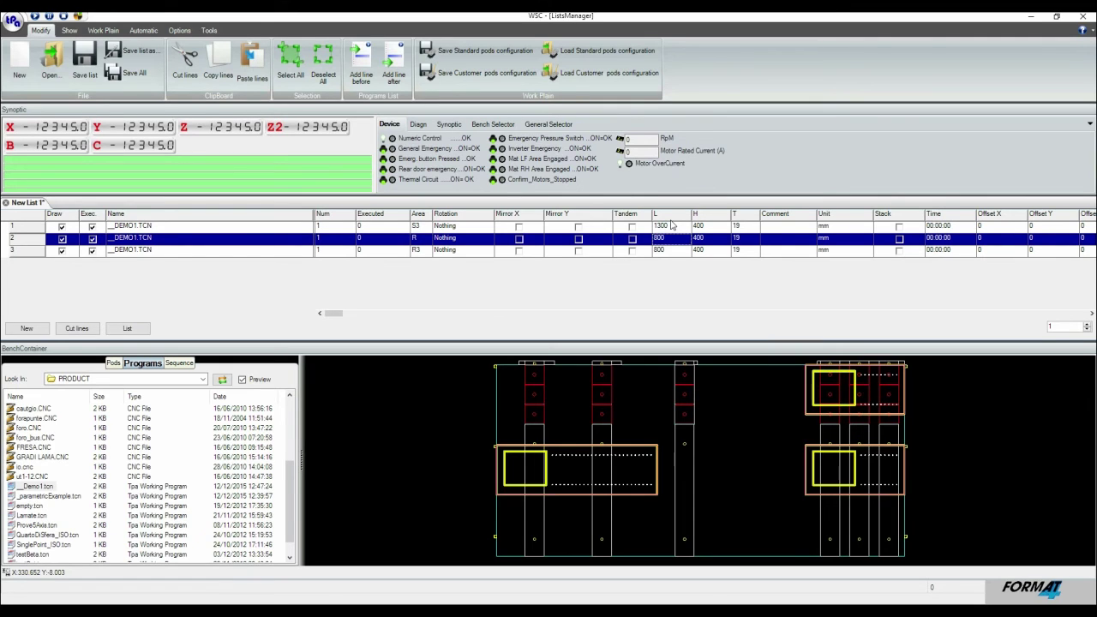
# Step: Set height H of the area R program to 500 and length L of the area R3 program to 1000
pyautogui.click(712, 238)
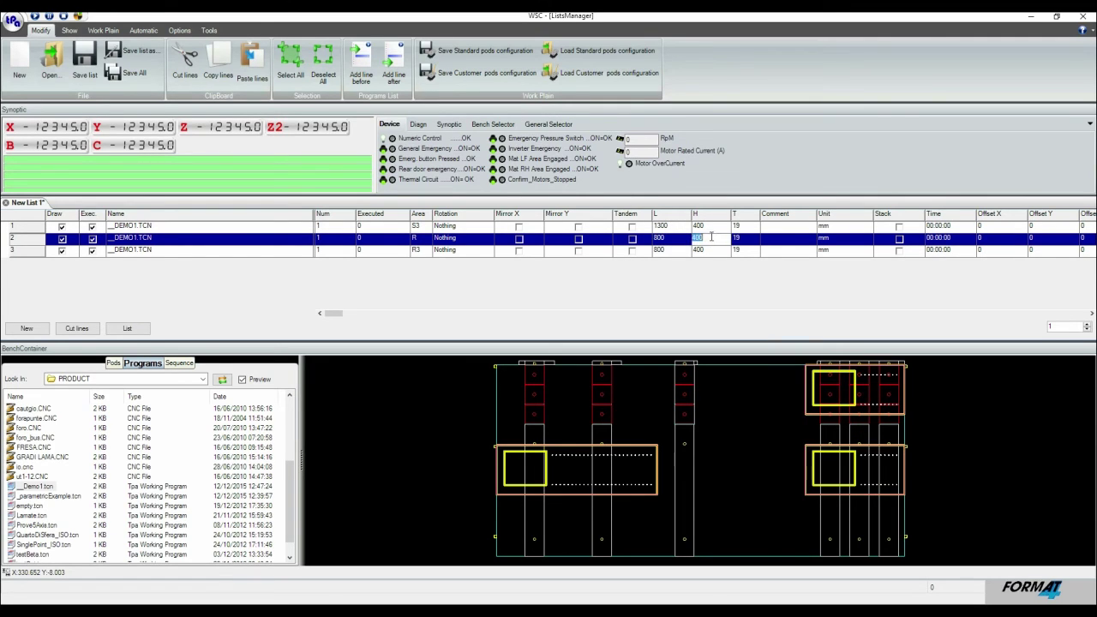
pyautogui.write('500')
pyautogui.click(679, 251)
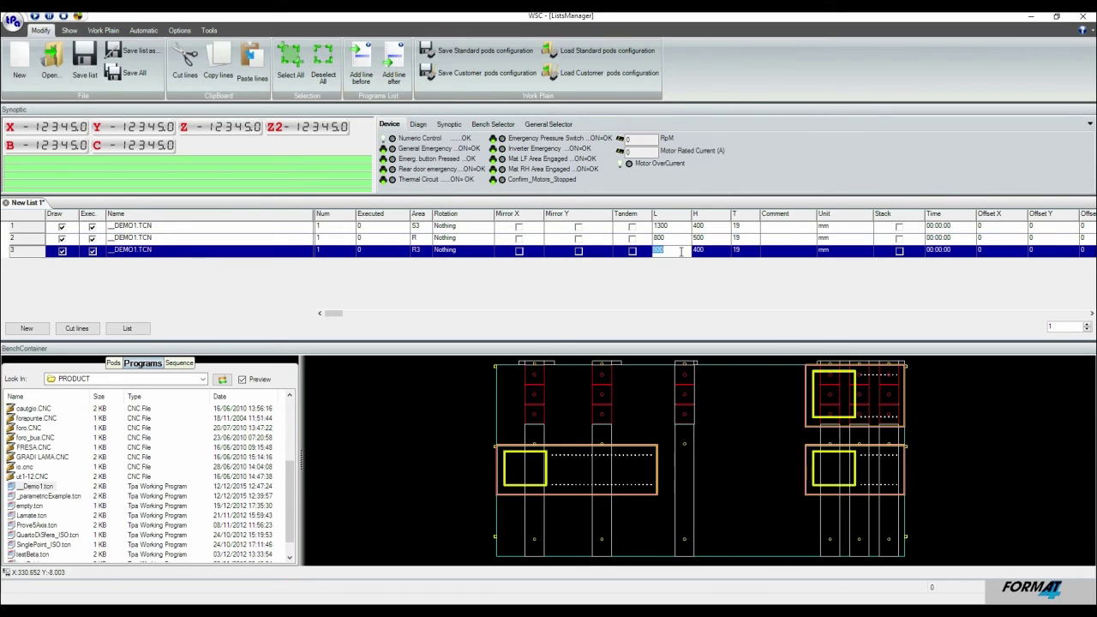
pyautogui.write('12')
pyautogui.write('00')
pyautogui.write('0')
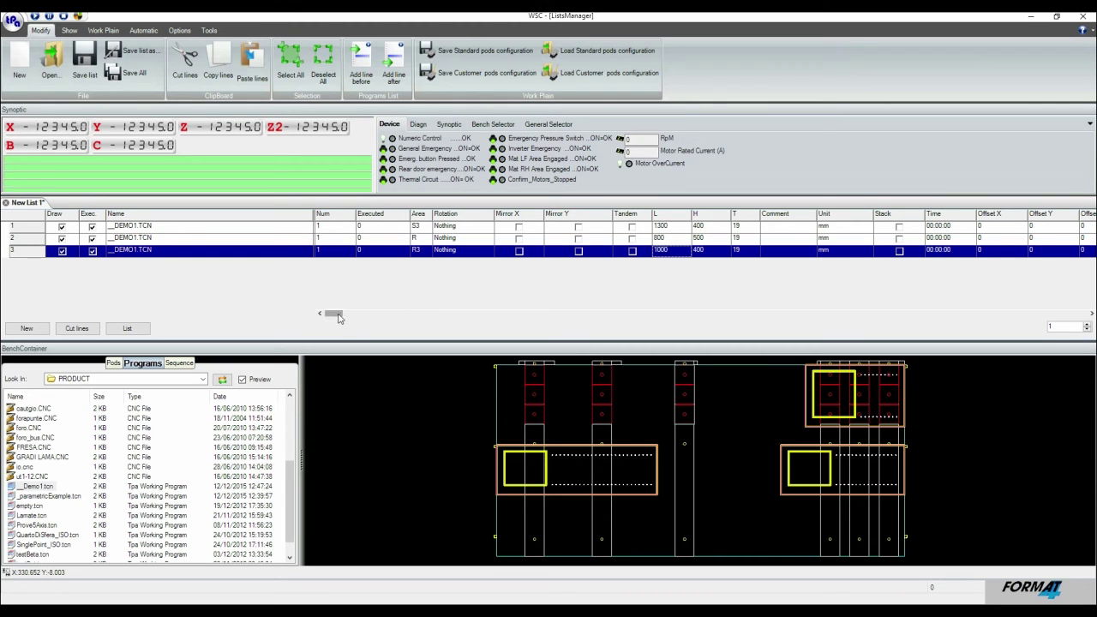
# Step: Set the Length internal profile variable to 800 for the area S3 program and 150 for the area R3 program
pyautogui.moveTo(334, 314); pyautogui.dragTo(487, 328)
pyautogui.click(799, 243)
pyautogui.click(799, 230)
pyautogui.click(797, 242)
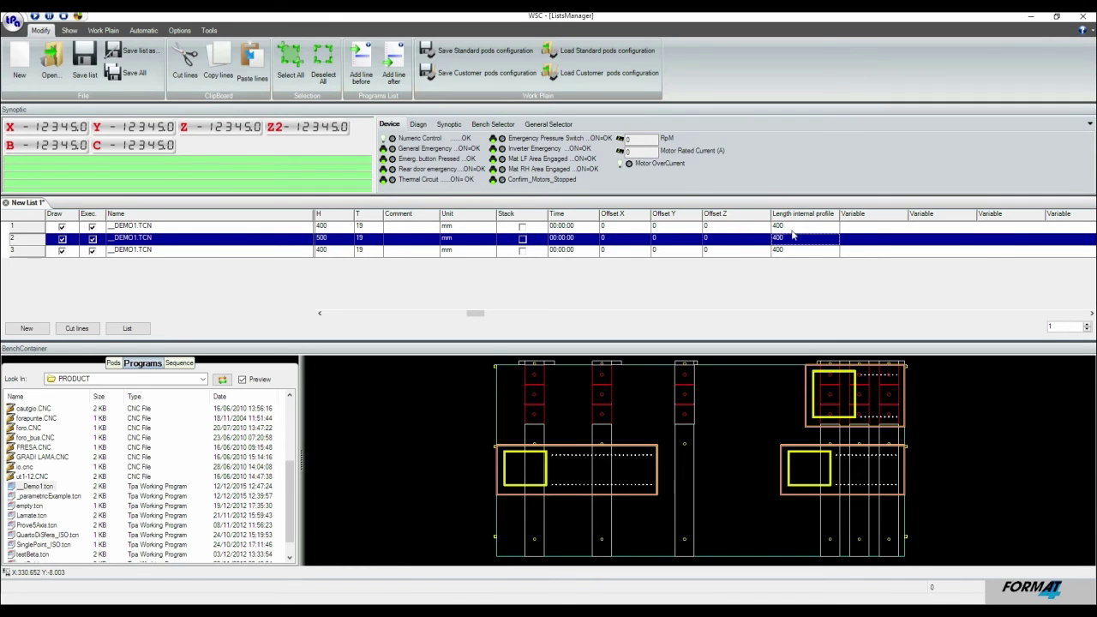
pyautogui.click(789, 228)
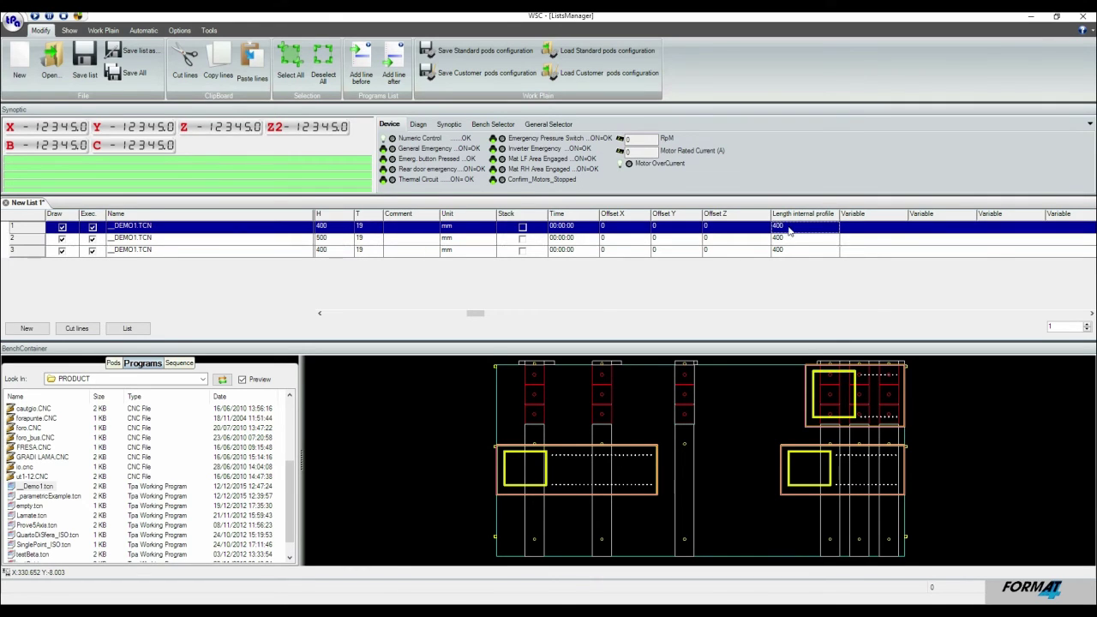
pyautogui.write('8')
pyautogui.press('Return')
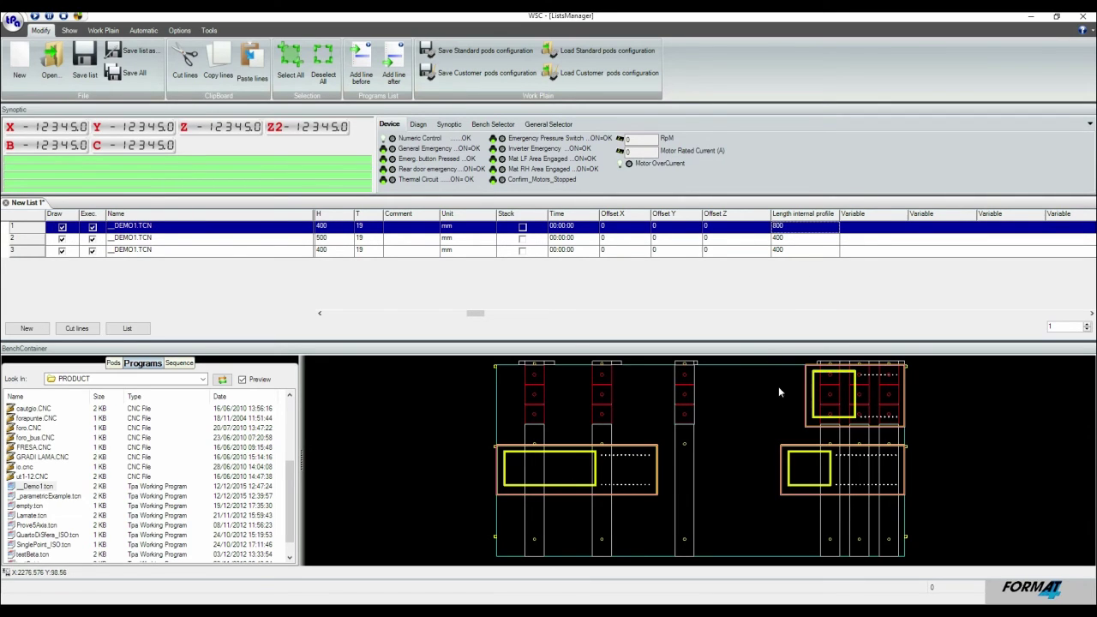
pyautogui.click(797, 252)
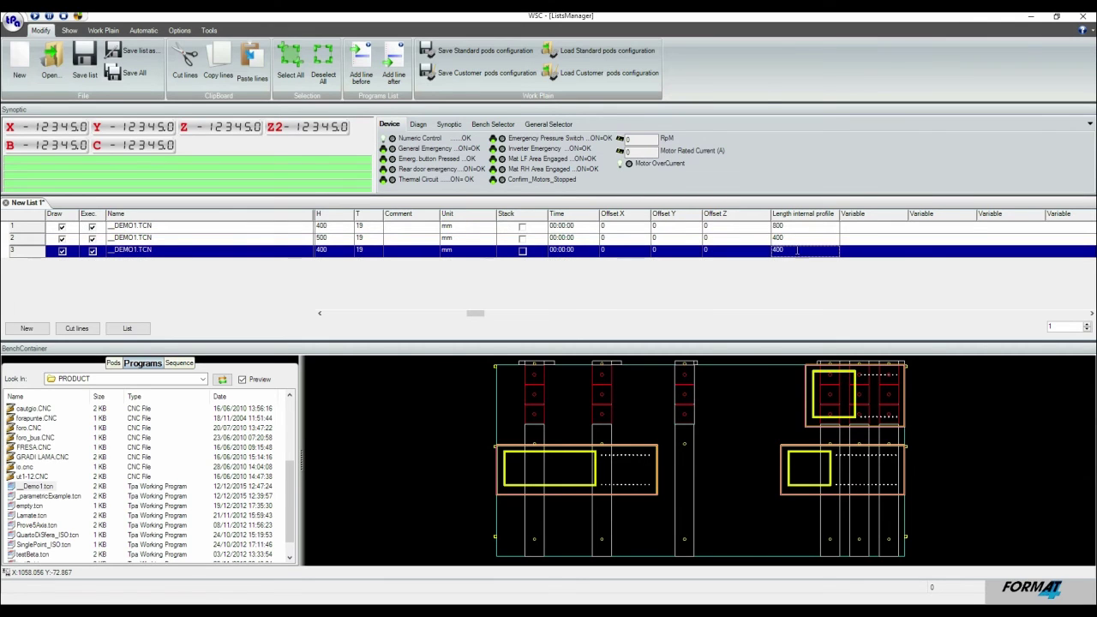
pyautogui.write('150')
pyautogui.press('Return')
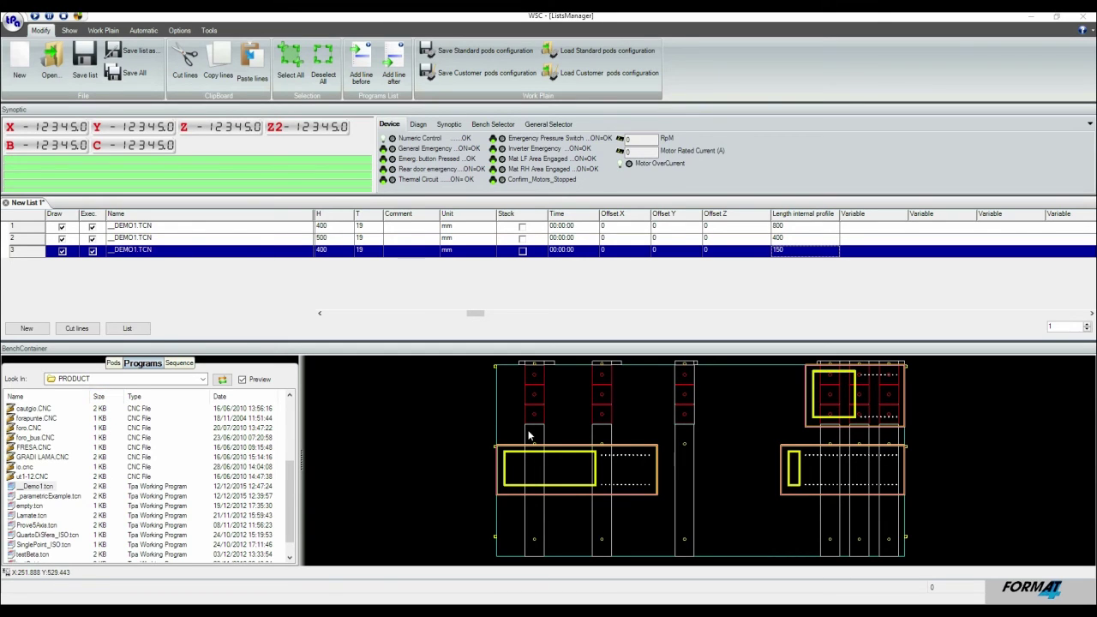
# Step: Shift the first rail slightly toward the bench's outer edge and erase one pod from each of the first three rails
pyautogui.moveTo(529, 436); pyautogui.dragTo(520, 436)
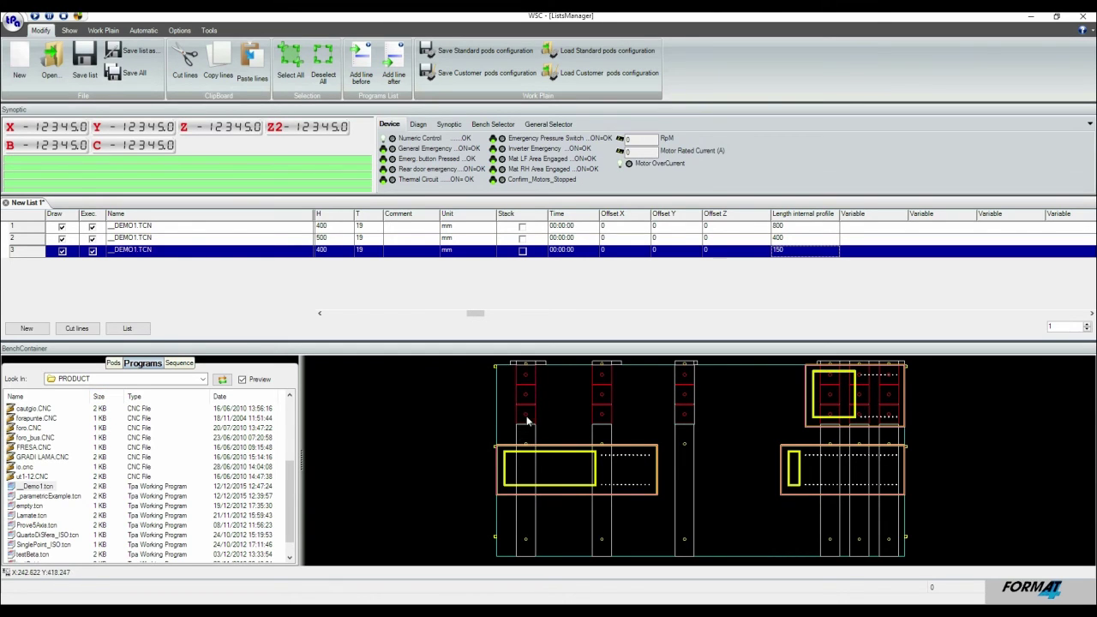
pyautogui.click(117, 363)
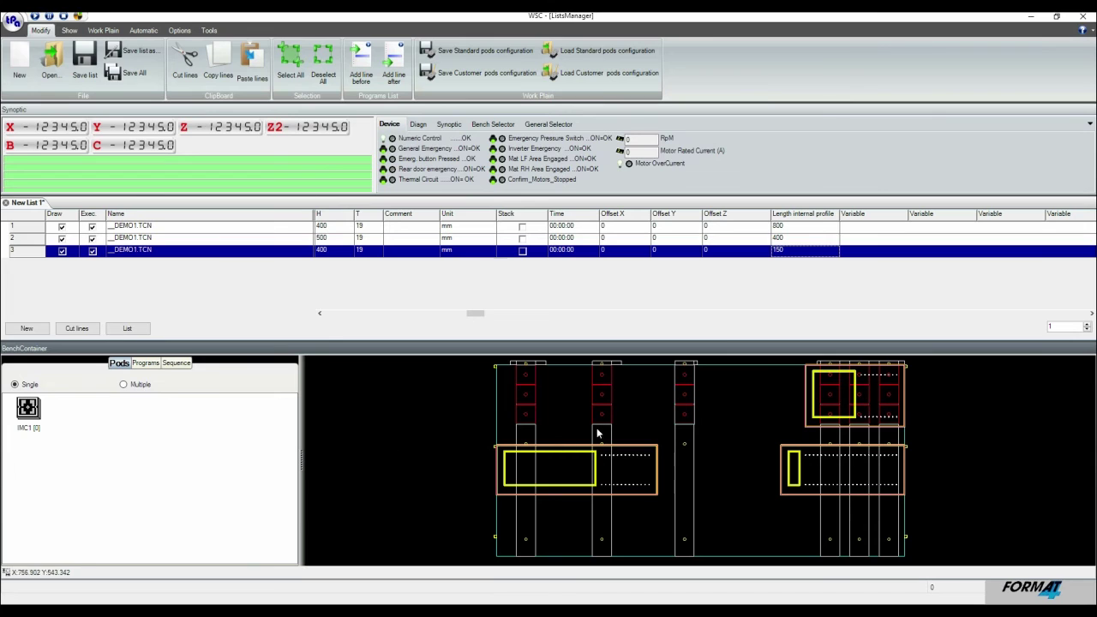
pyautogui.rightClick(533, 413)
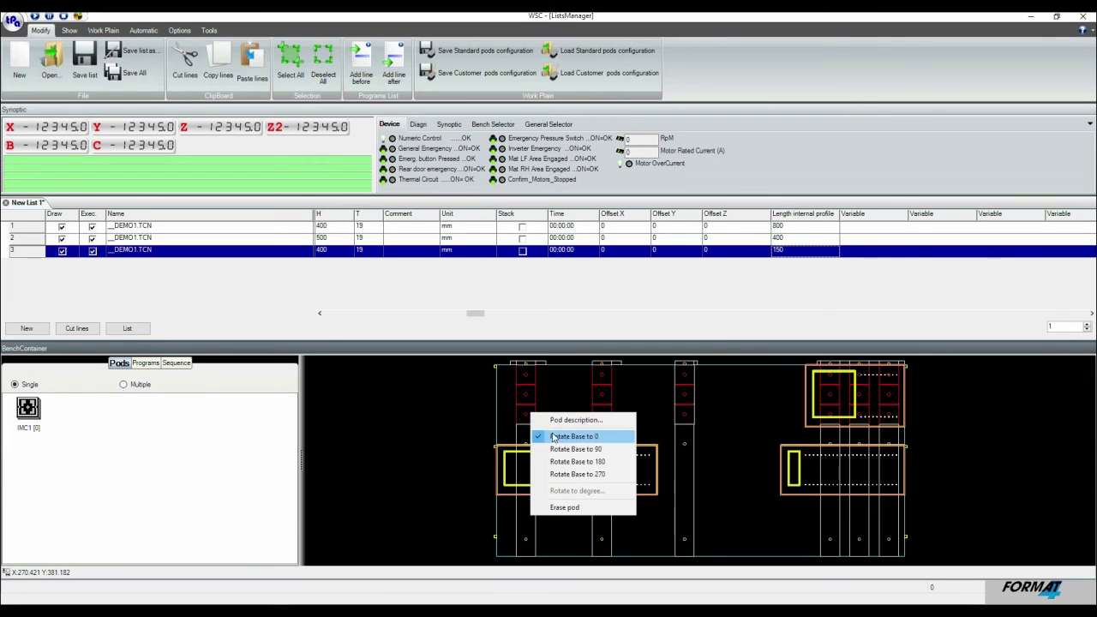
pyautogui.click(565, 507)
pyautogui.rightClick(605, 394)
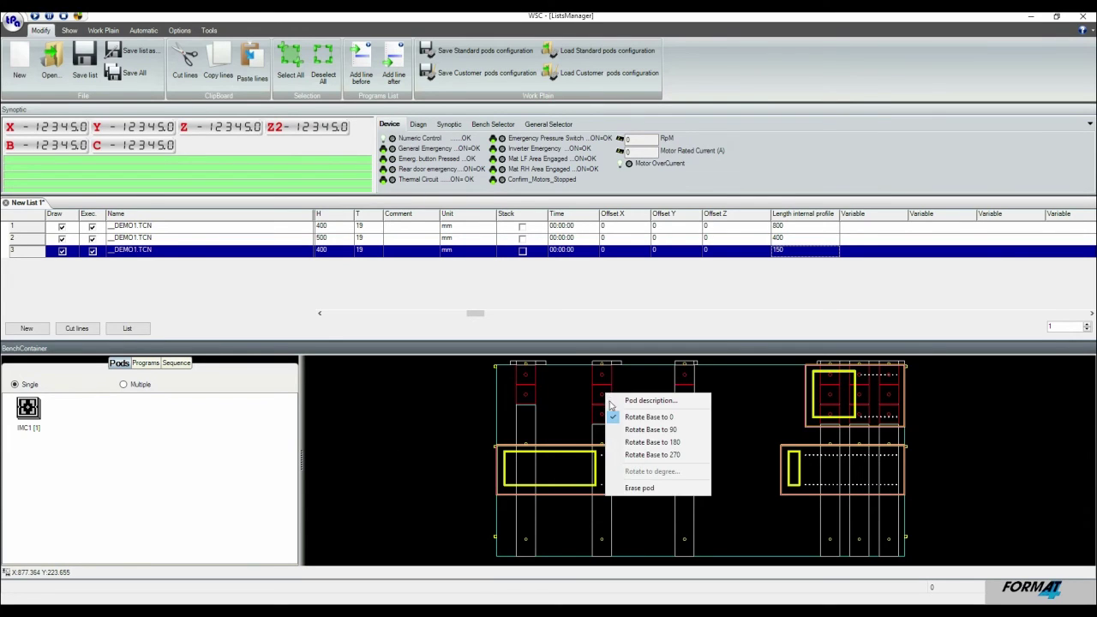
pyautogui.click(634, 488)
pyautogui.rightClick(685, 412)
pyautogui.click(709, 511)
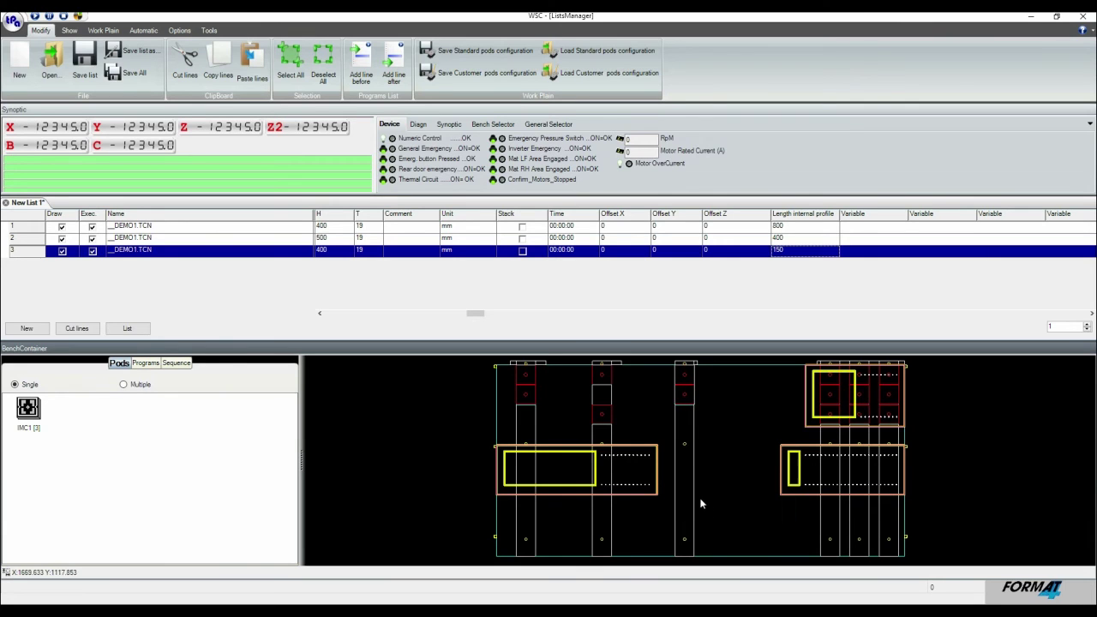
# Step: Reposition pods, add the spare IMC1 pods to the first three rails, and copy the first rail's pods to all rails
pyautogui.moveTo(686, 403); pyautogui.dragTo(686, 493)
pyautogui.moveTo(603, 416); pyautogui.dragTo(608, 512)
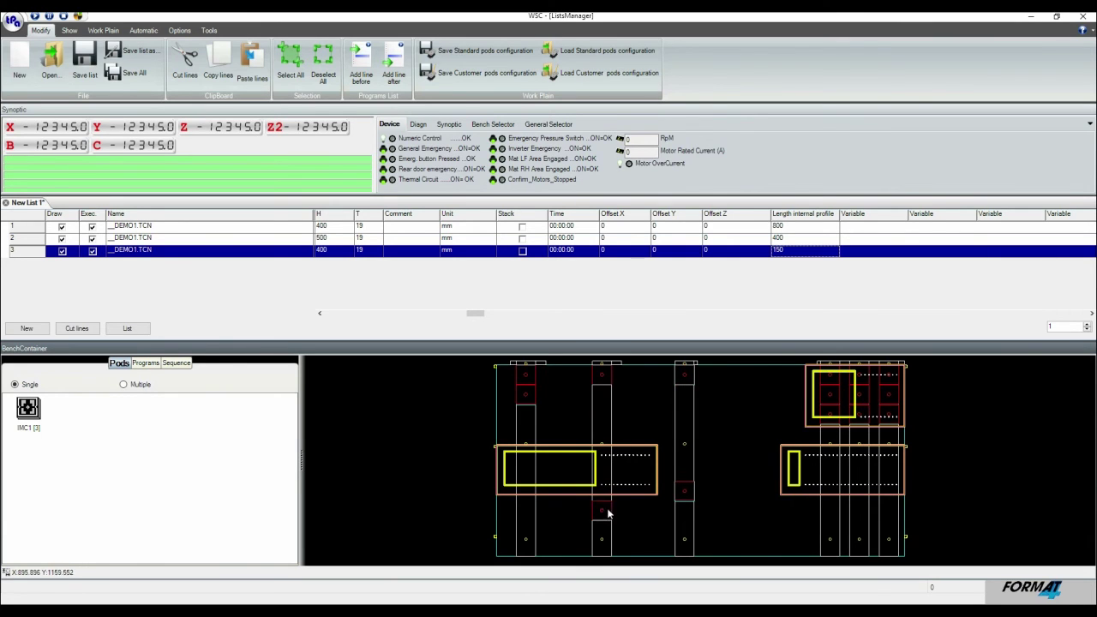
pyautogui.click(41, 414)
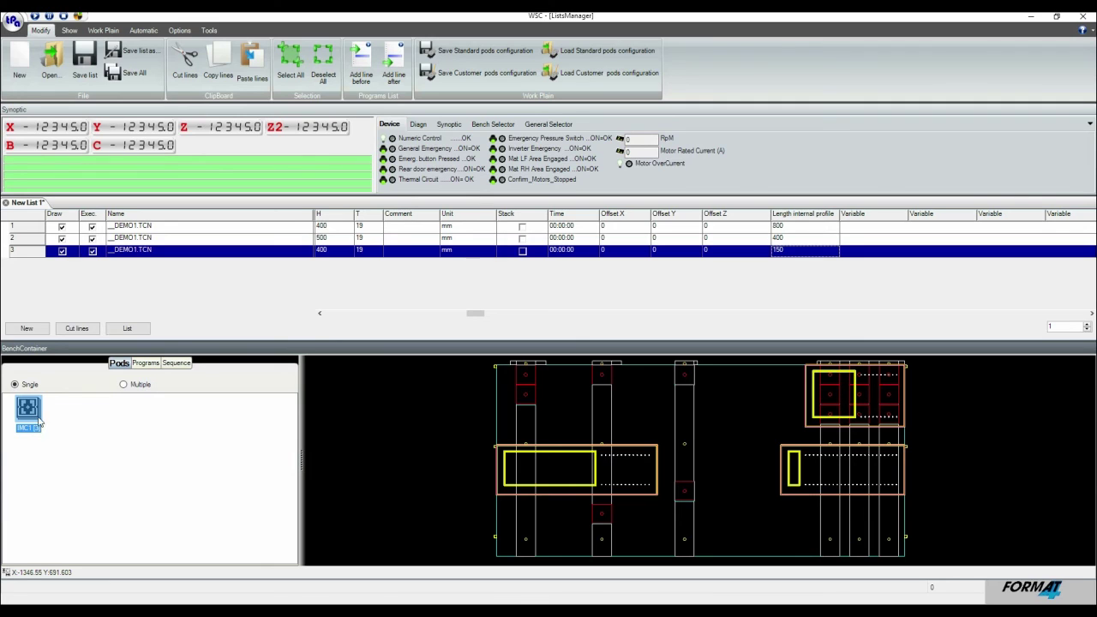
pyautogui.moveTo(31, 417)
pyautogui.mouseDown()
pyautogui.moveTo(497, 413)
pyautogui.moveTo(520, 427)
pyautogui.moveTo(607, 410)
pyautogui.moveTo(600, 416)
pyautogui.mouseUp()
pyautogui.moveTo(16, 427)
pyautogui.mouseDown()
pyautogui.moveTo(557, 428)
pyautogui.moveTo(540, 513)
pyautogui.moveTo(528, 431)
pyautogui.moveTo(531, 515)
pyautogui.moveTo(530, 499)
pyautogui.mouseUp()
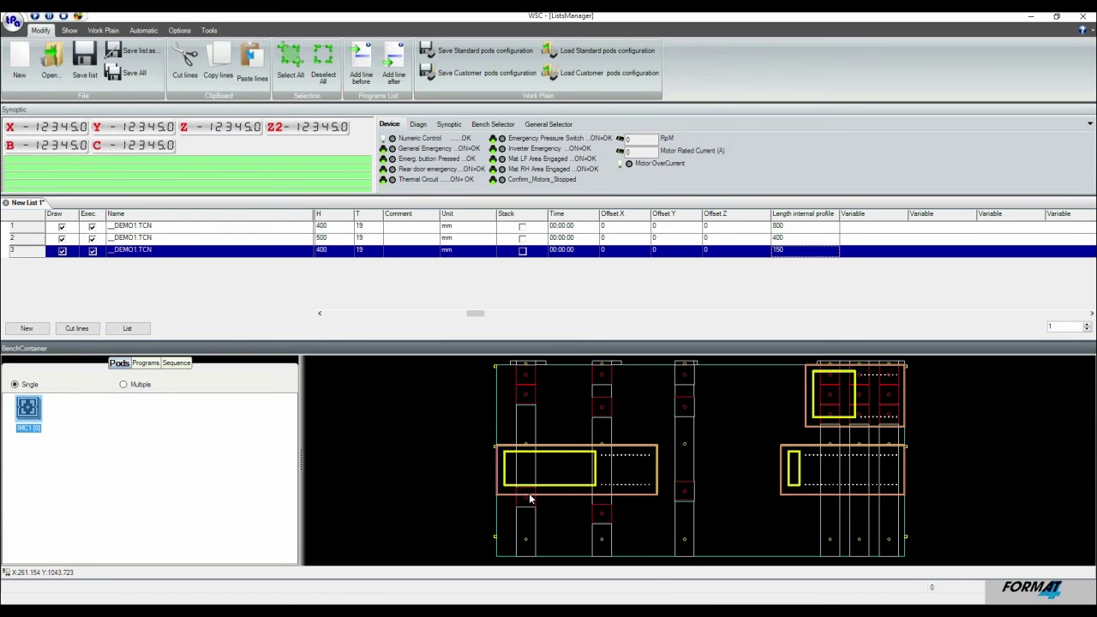
pyautogui.rightClick(531, 426)
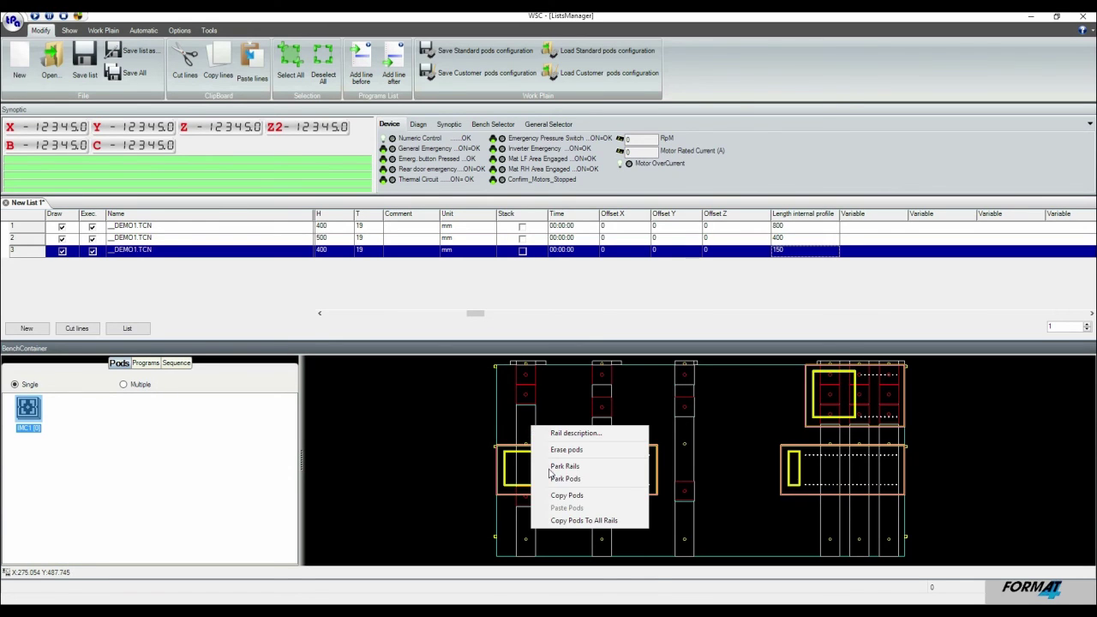
pyautogui.click(571, 522)
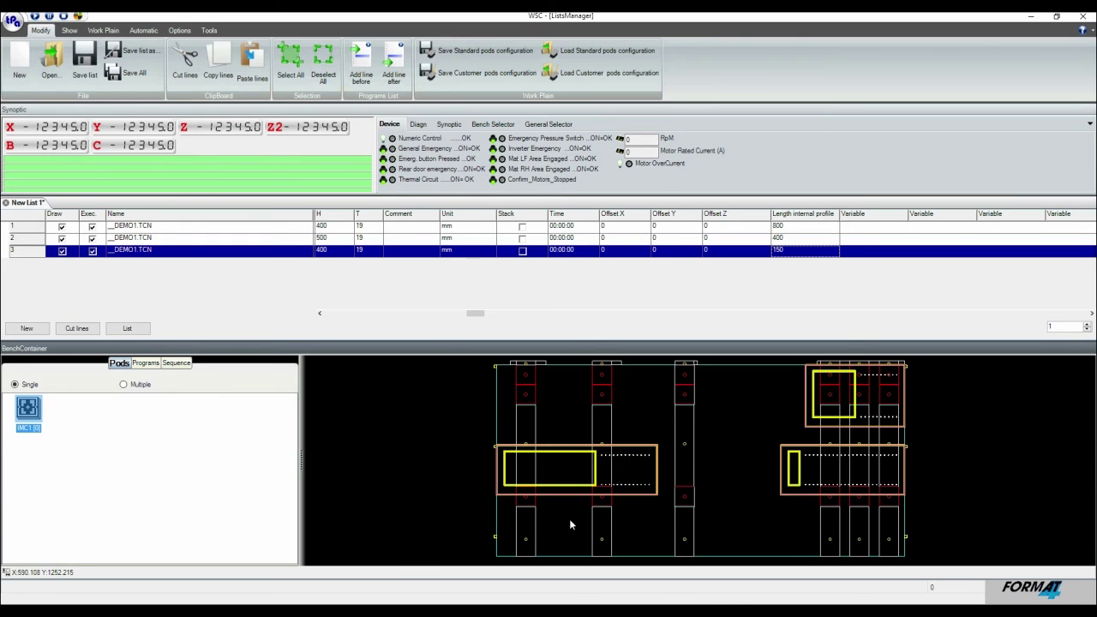
# Step: Move the fourth rail and its lower pod toward the middle of the bench, and park all the rails
pyautogui.moveTo(838, 522); pyautogui.dragTo(740, 518)
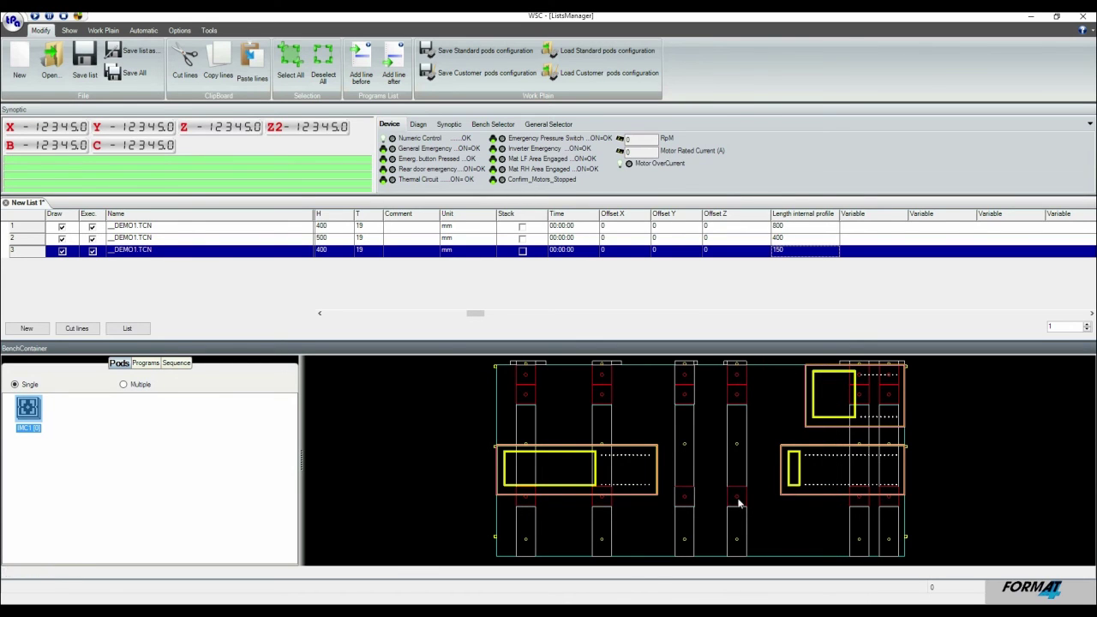
pyautogui.rightClick(744, 497)
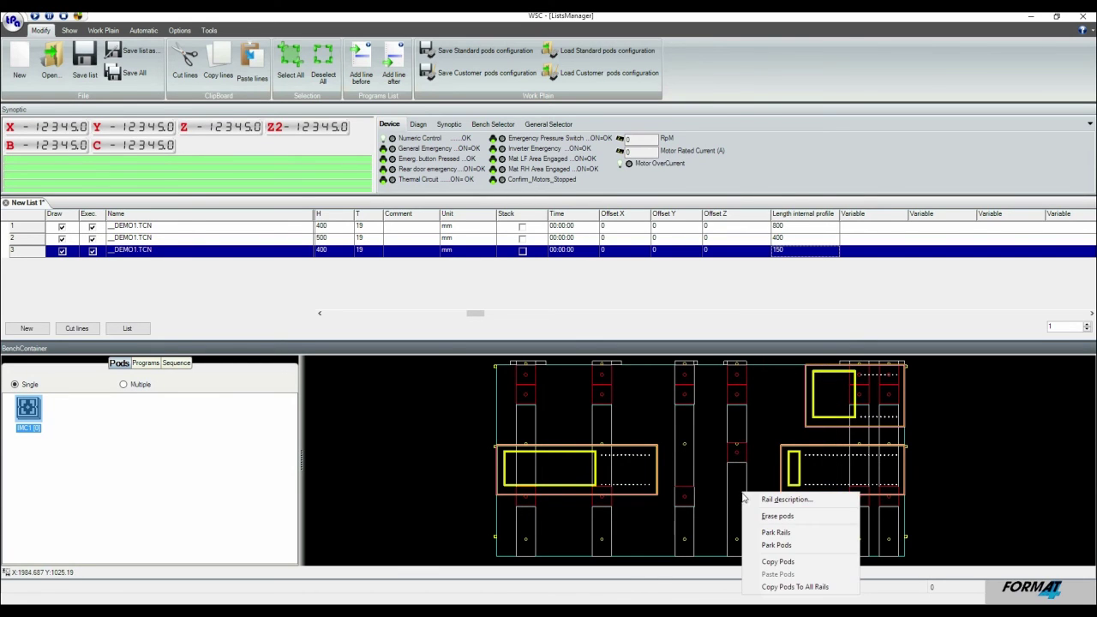
pyautogui.click(776, 533)
# Step: Spread the first three rails beneath the area S3 panel and slide one pod on each rail under that panel
pyautogui.moveTo(574, 514); pyautogui.dragTo(671, 516)
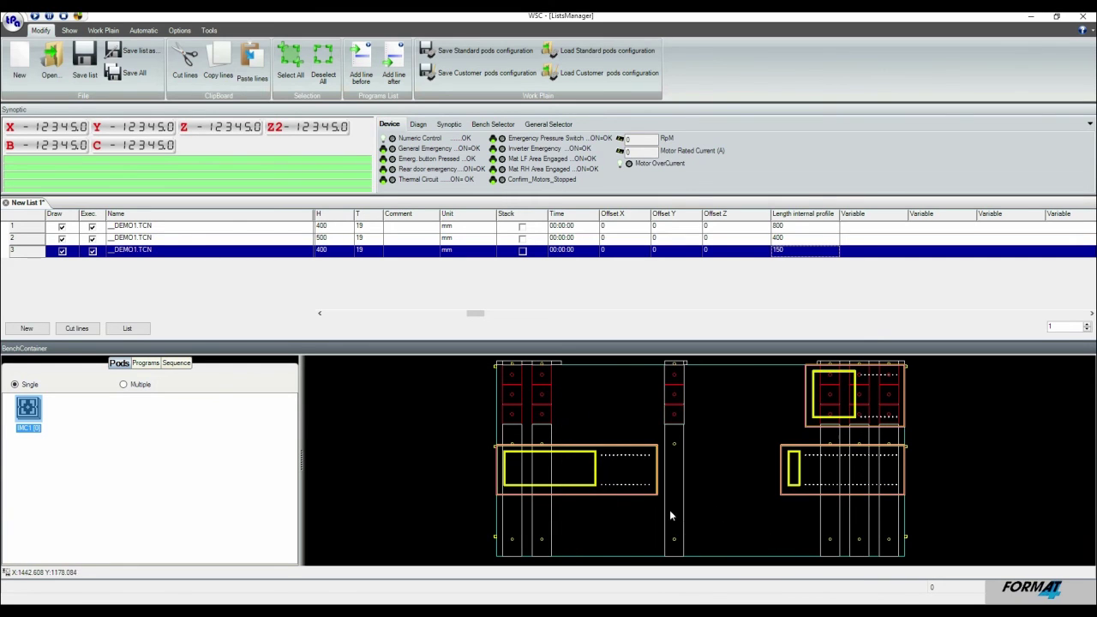
pyautogui.moveTo(540, 467); pyautogui.dragTo(603, 468)
pyautogui.moveTo(511, 416); pyautogui.dragTo(516, 471)
pyautogui.moveTo(516, 513); pyautogui.dragTo(520, 515)
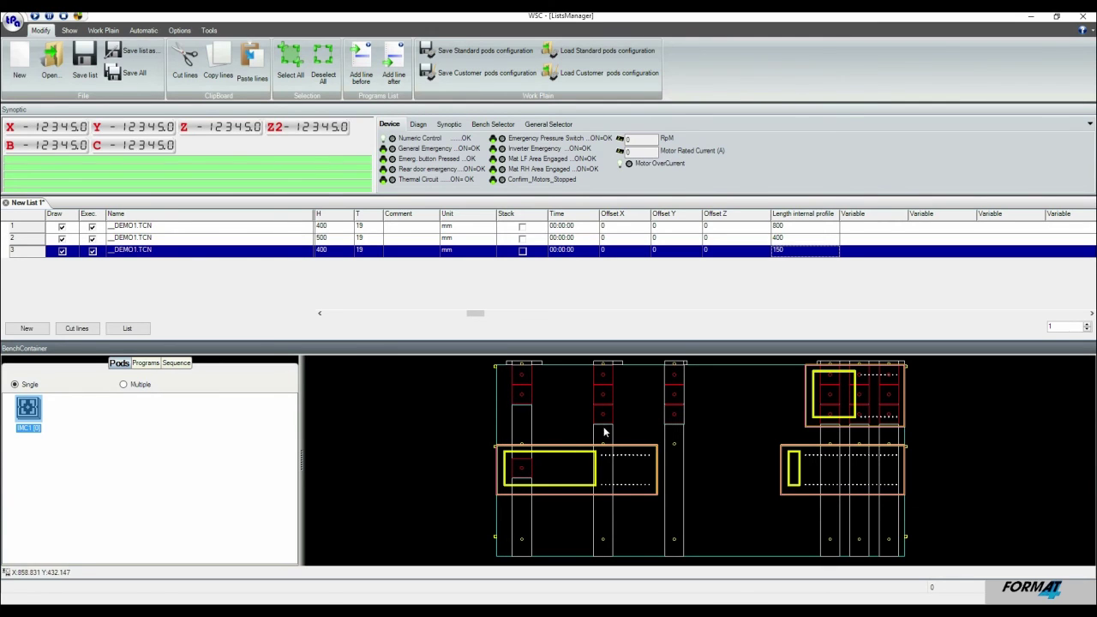
pyautogui.moveTo(603, 498); pyautogui.dragTo(568, 499)
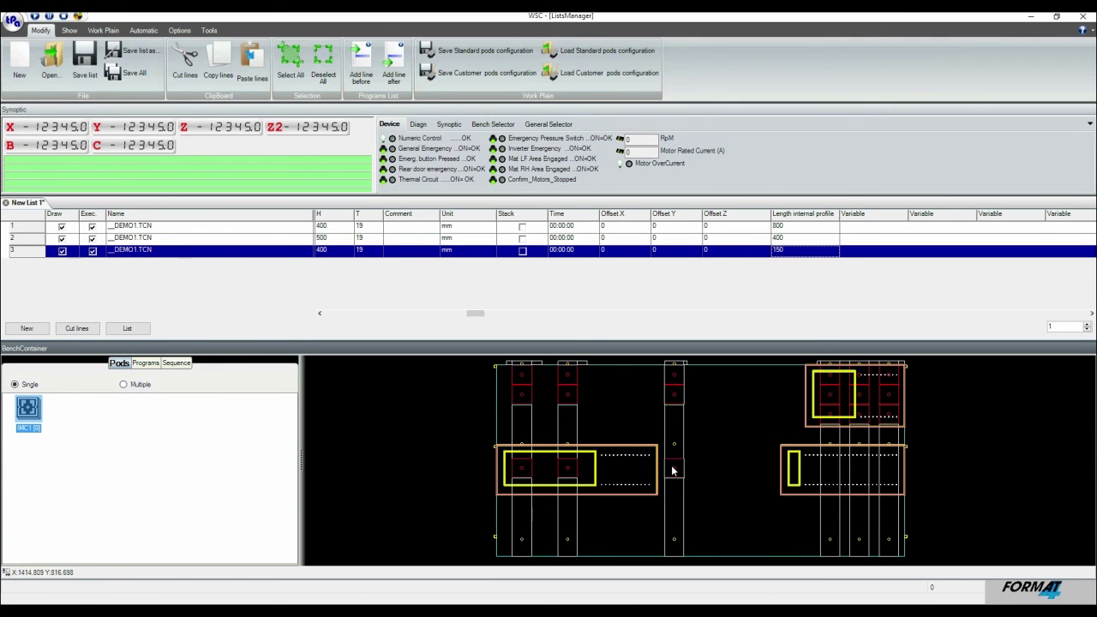
pyautogui.moveTo(673, 470); pyautogui.dragTo(623, 468)
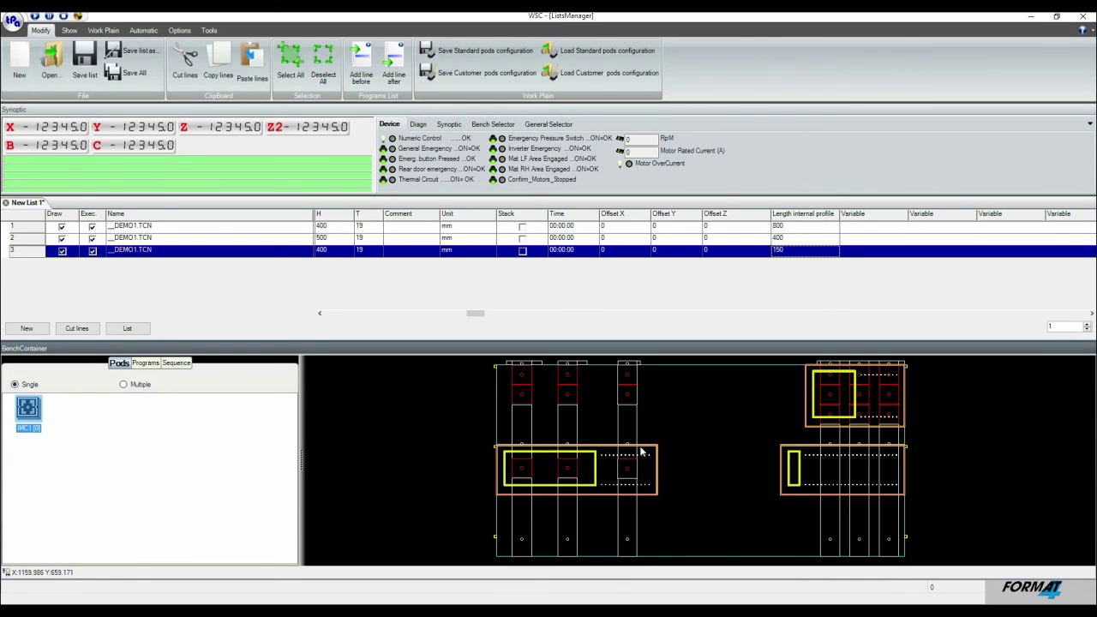
# Step: Move the fourth and fifth rails clear of the panels and position the sixth rail with pods under the R and R3 panels
pyautogui.moveTo(836, 465); pyautogui.dragTo(711, 469)
pyautogui.moveTo(819, 443); pyautogui.dragTo(746, 433)
pyautogui.moveTo(897, 436); pyautogui.dragTo(828, 475)
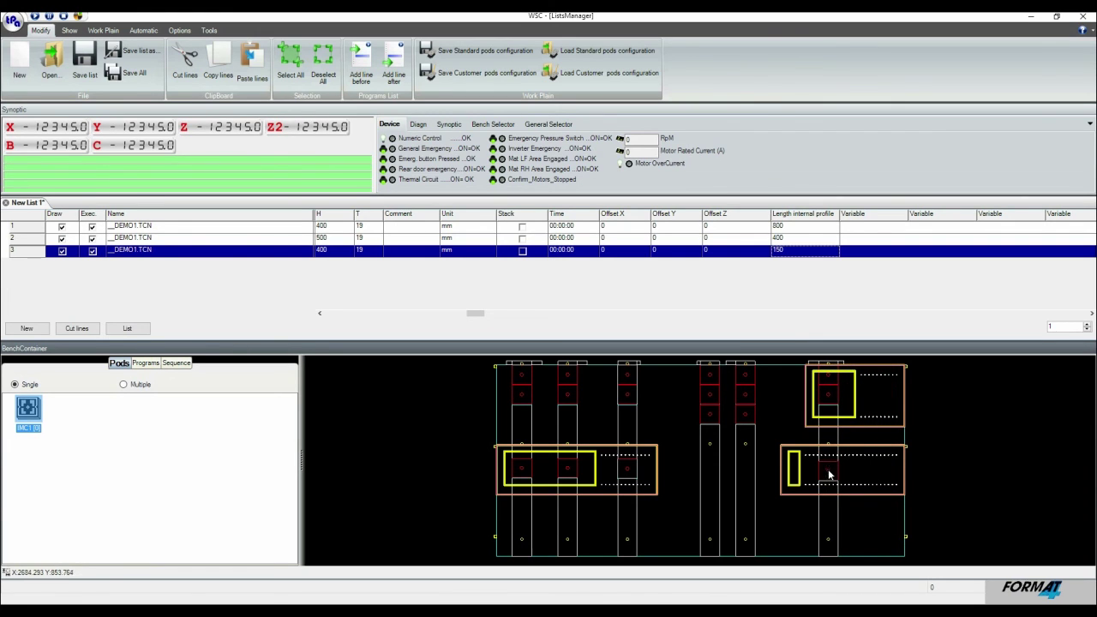
pyautogui.moveTo(833, 395); pyautogui.dragTo(914, 401)
pyautogui.moveTo(830, 516); pyautogui.dragTo(881, 516)
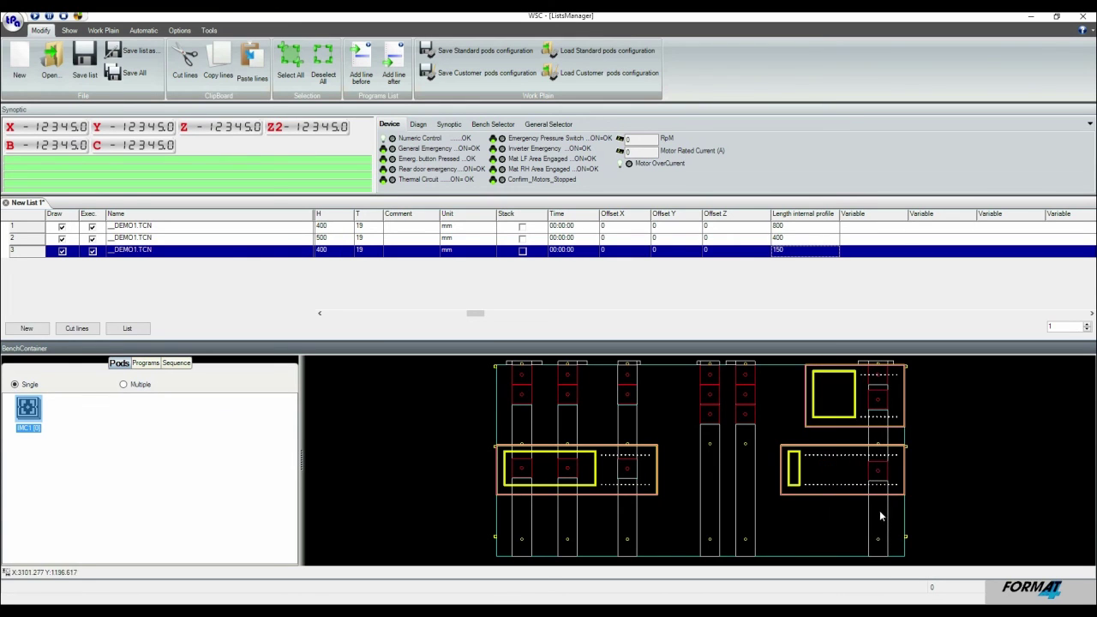
# Step: Spread the fifth rail's three pods along it and move the rail beneath the area R and R3 panels
pyautogui.moveTo(753, 455); pyautogui.dragTo(768, 469)
pyautogui.moveTo(760, 396); pyautogui.dragTo(760, 429)
pyautogui.moveTo(761, 467); pyautogui.dragTo(760, 518)
pyautogui.moveTo(762, 436); pyautogui.dragTo(762, 470)
pyautogui.moveTo(759, 374); pyautogui.dragTo(758, 403)
pyautogui.moveTo(760, 546); pyautogui.dragTo(845, 523)
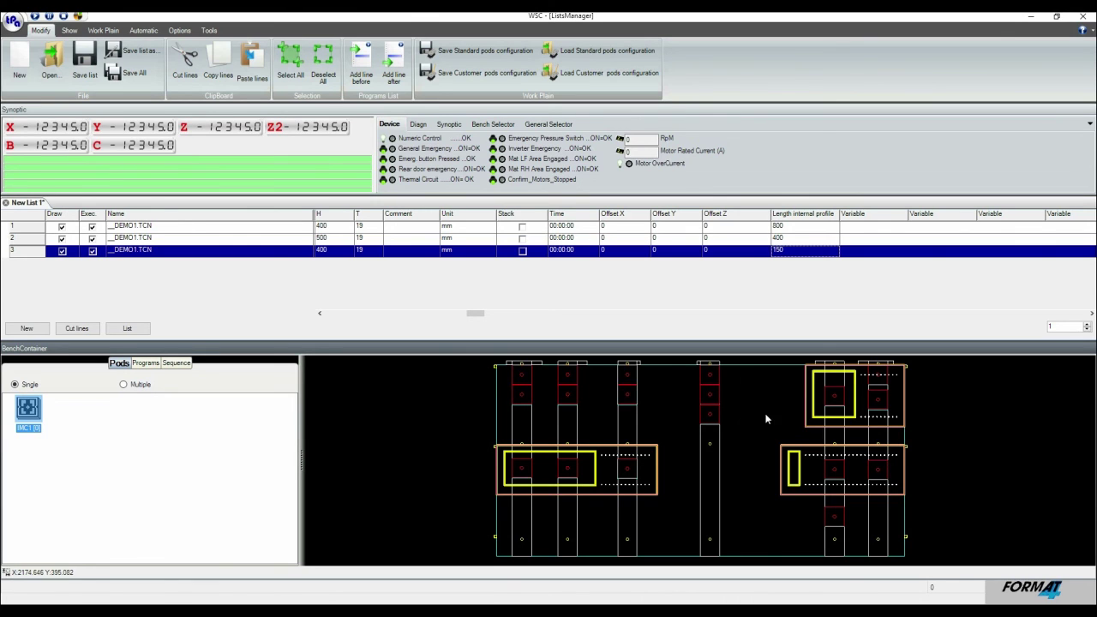
# Step: Set the quantity (Num) of the area S3 program to 10
pyautogui.click(90, 64)
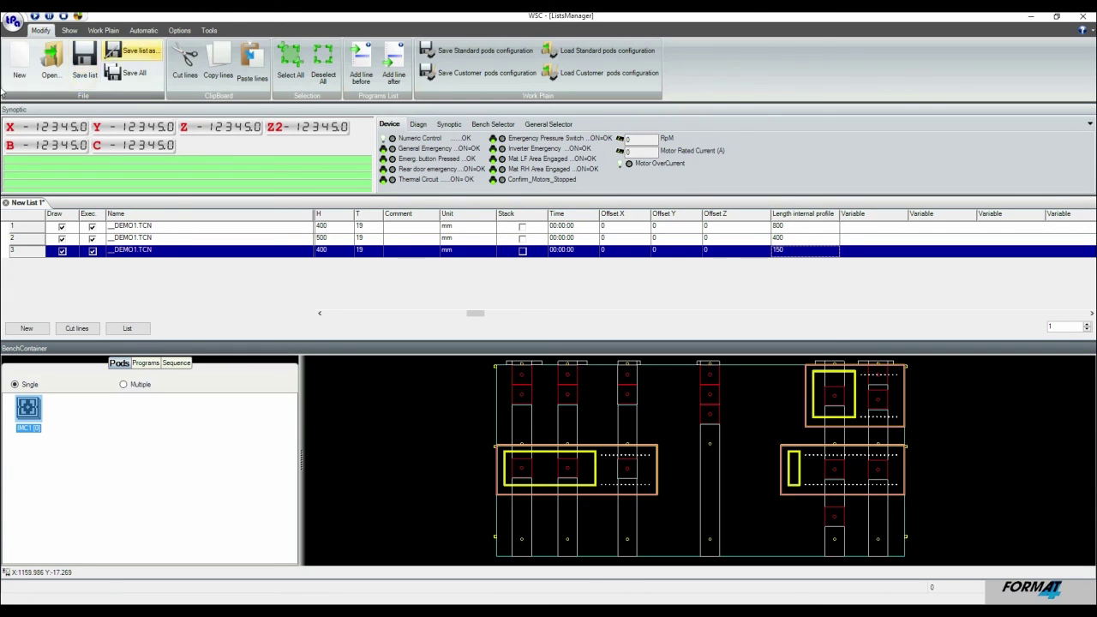
pyautogui.moveTo(472, 314); pyautogui.dragTo(328, 317)
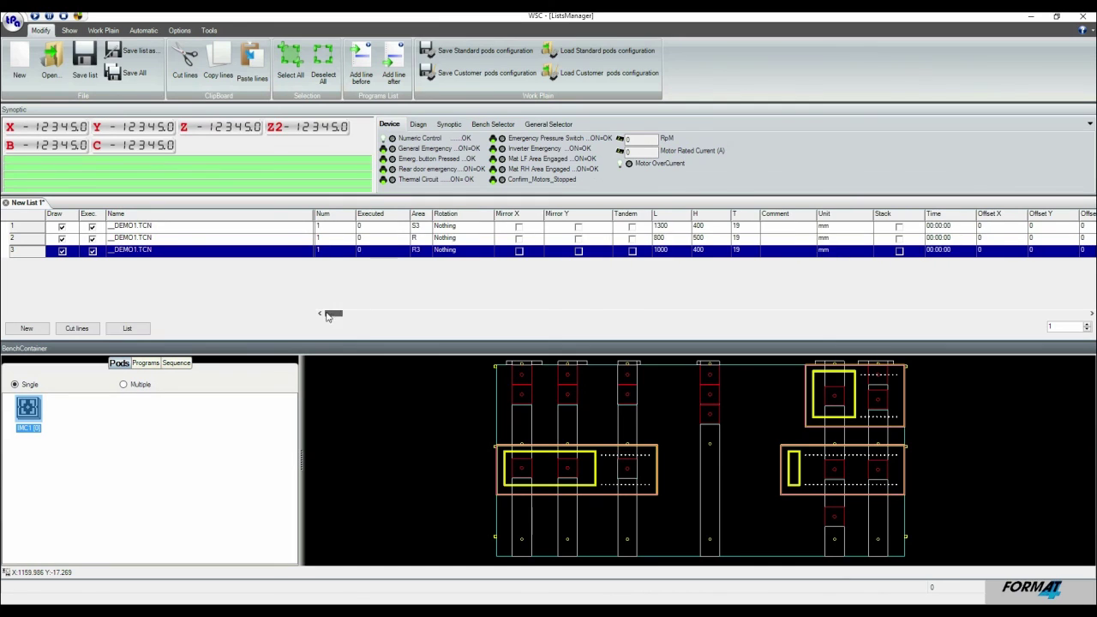
pyautogui.click(335, 227)
pyautogui.write('10')
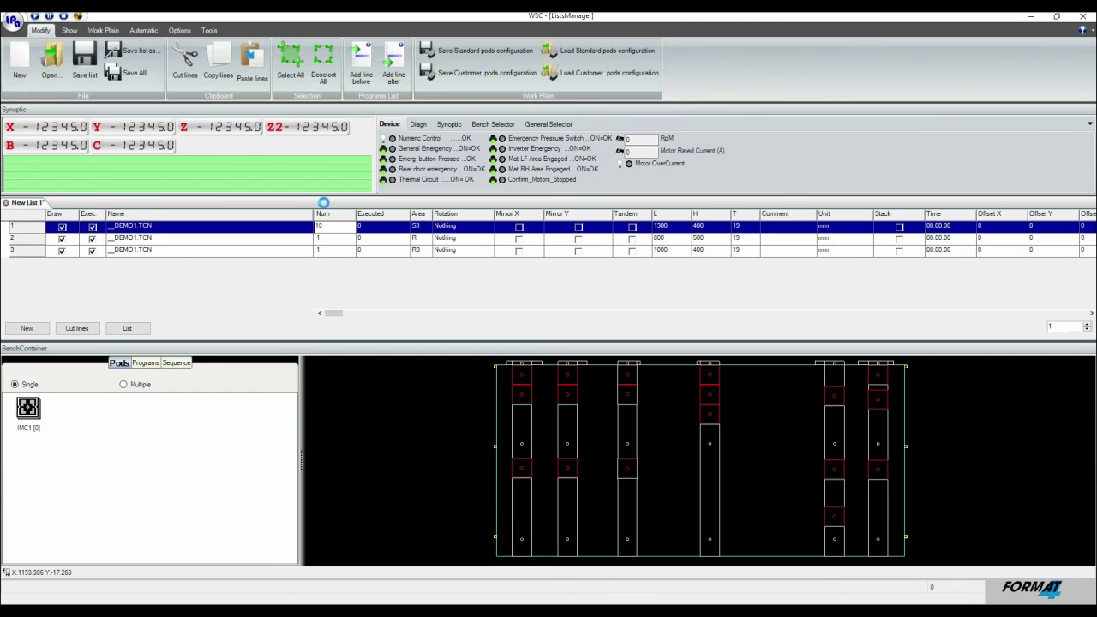
# Step: Set the quantity (Num) of the area R program to 5
pyautogui.press('Down')
pyautogui.write('5')
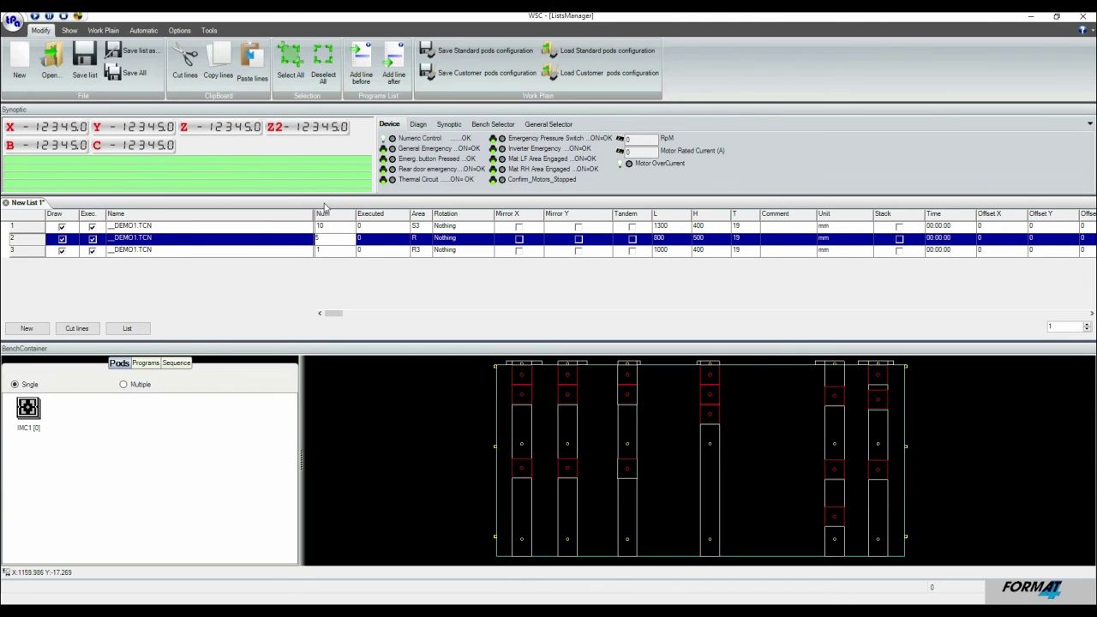
pyautogui.press('Down')
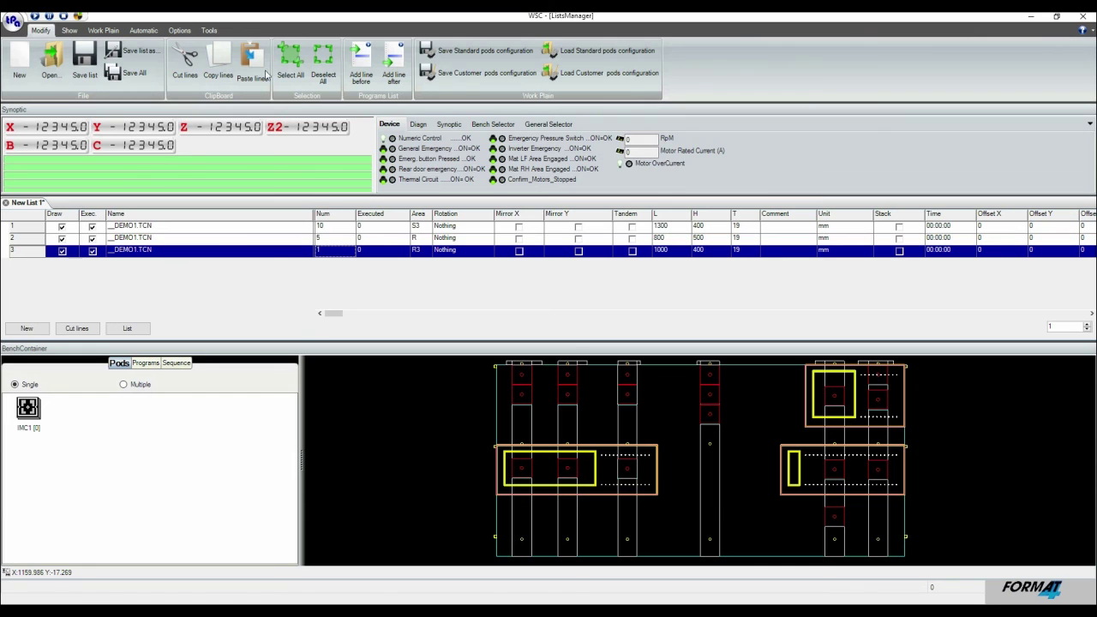
# Step: Fine-tune the pods on the first two rails beneath the area S3 panel, shifting them slightly toward the panel's upper edge
pyautogui.click(119, 32)
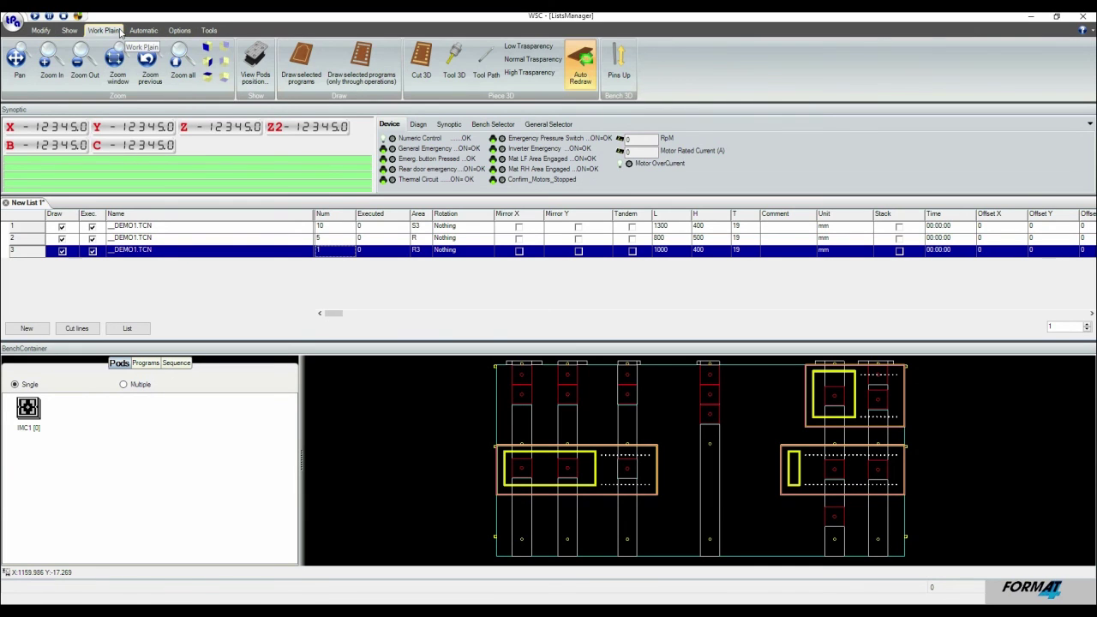
pyautogui.click(117, 64)
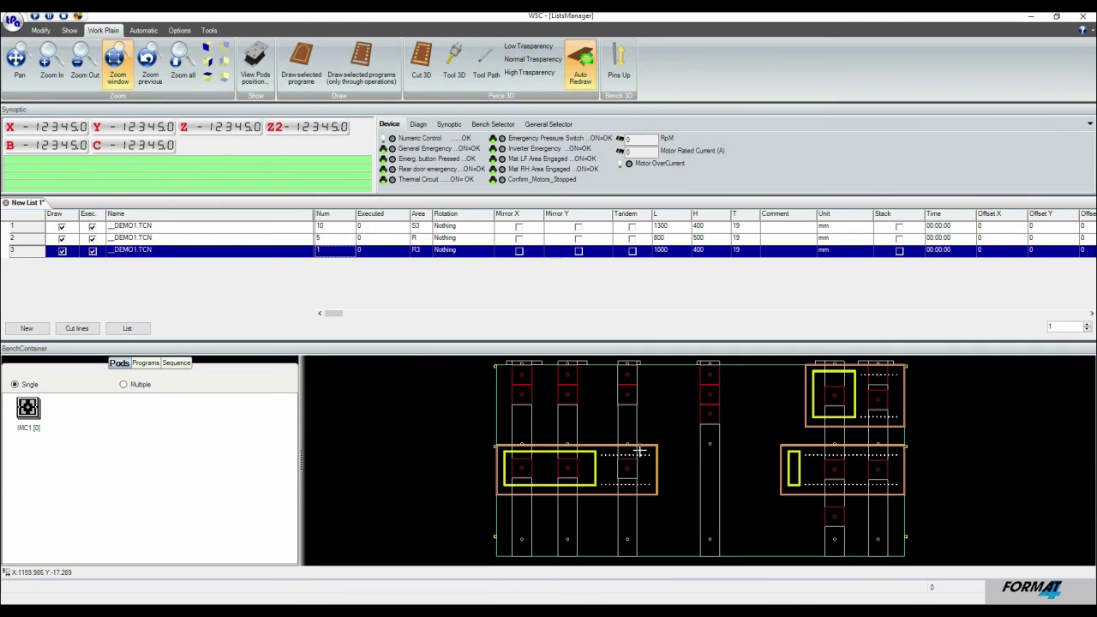
pyautogui.moveTo(486, 435)
pyautogui.mouseDown()
pyautogui.moveTo(557, 513)
pyautogui.moveTo(549, 506)
pyautogui.mouseUp()
pyautogui.moveTo(740, 472); pyautogui.dragTo(747, 449)
pyautogui.moveTo(838, 441)
pyautogui.mouseDown()
pyautogui.moveTo(837, 455)
pyautogui.moveTo(877, 475)
pyautogui.moveTo(851, 463)
pyautogui.moveTo(850, 441)
pyautogui.moveTo(825, 453)
pyautogui.moveTo(846, 453)
pyautogui.mouseUp()
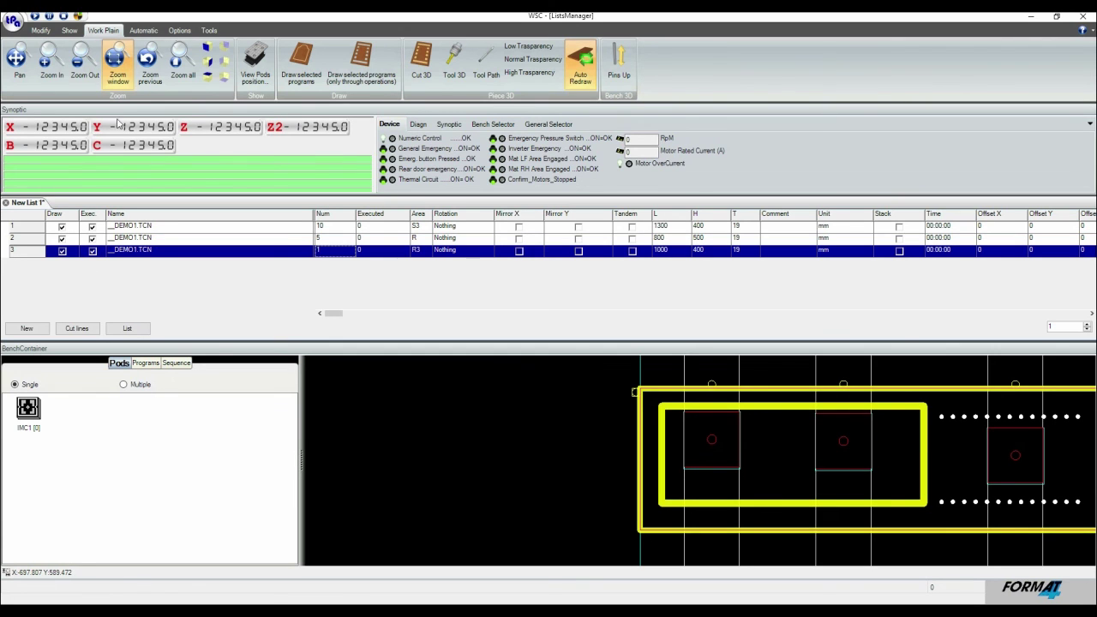
pyautogui.click(184, 62)
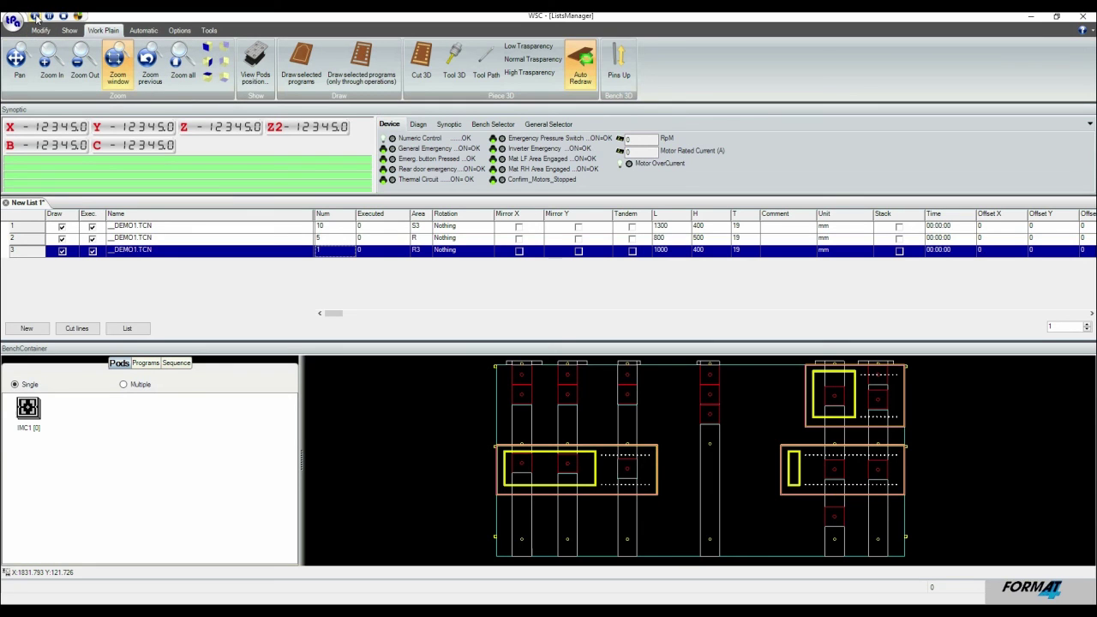
# Step: Bring up the automatic execution commands for the program list
pyautogui.click(40, 32)
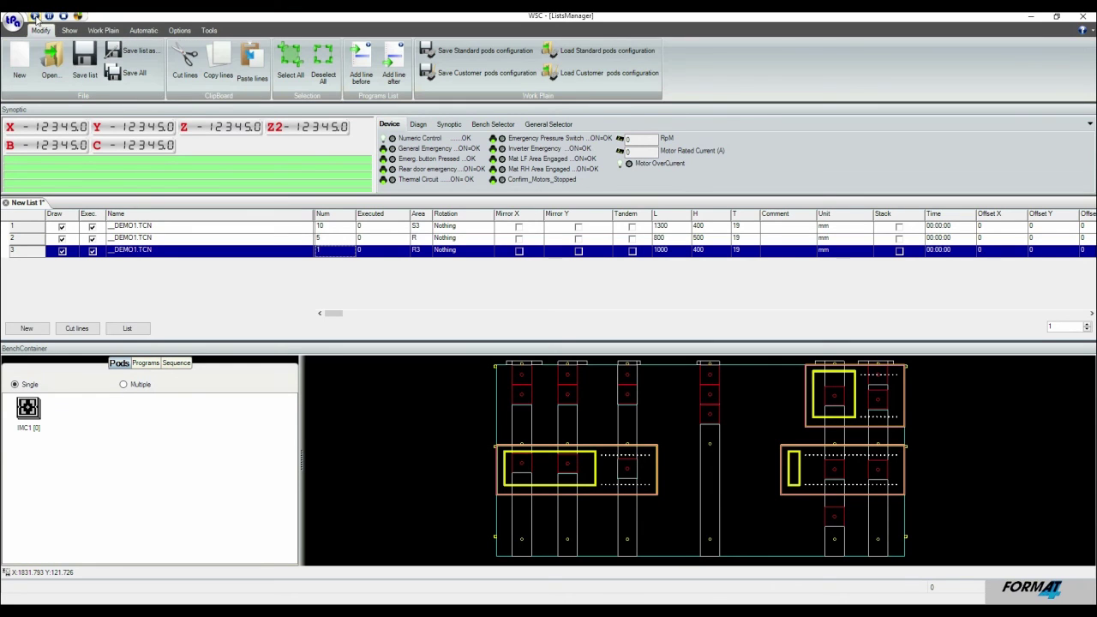
pyautogui.click(143, 31)
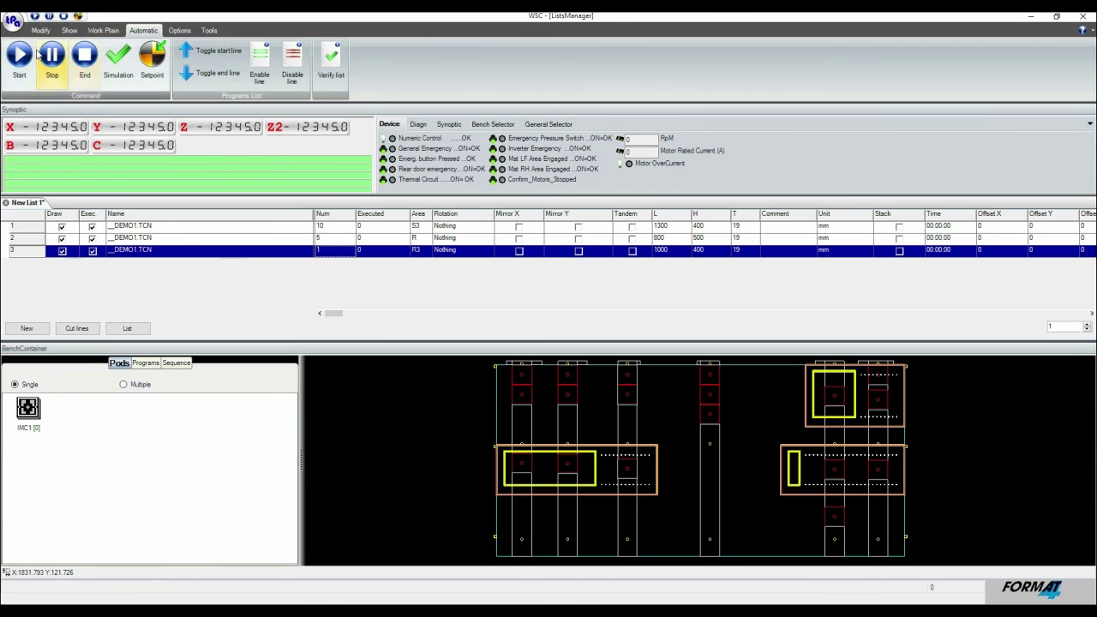